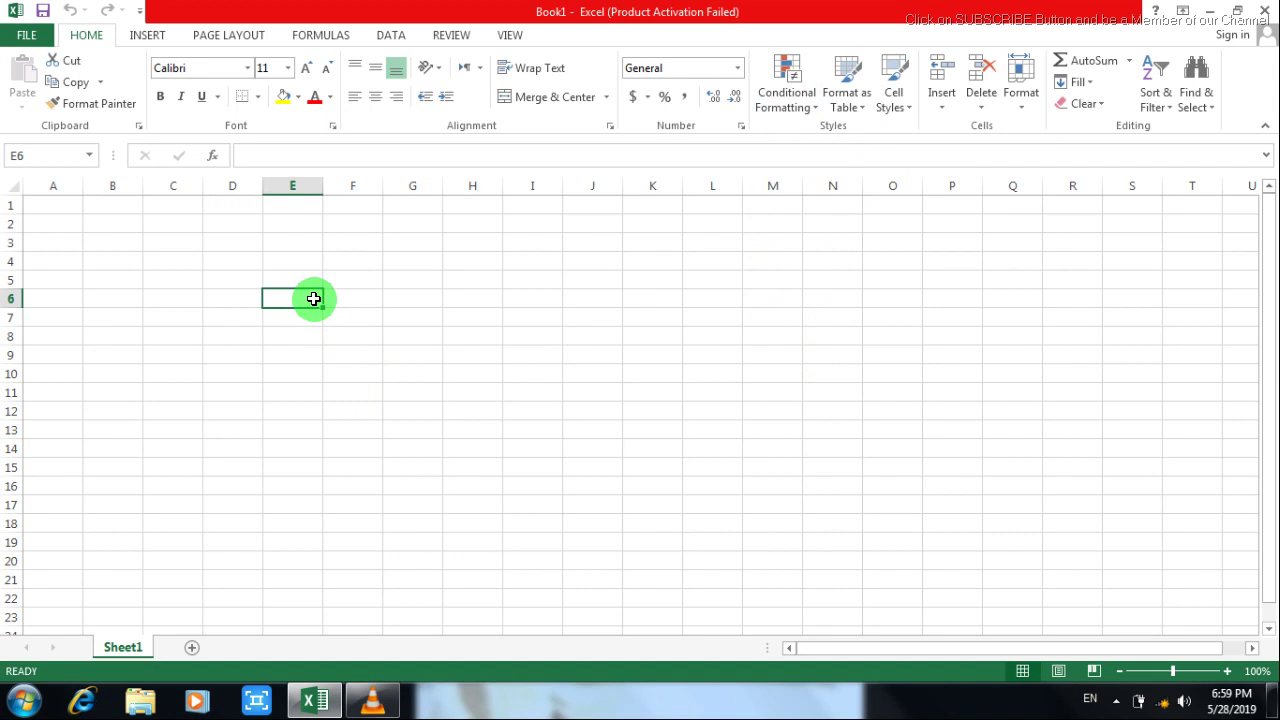
Step: Fill cells E6:E14 with the numbers 34, 34, 34, 343, 45, 4, 545, 44 and 44
type("34")
key("Return")
type("34")
key("Return")
type("34")
key("Return")
type("343")
key("Return")
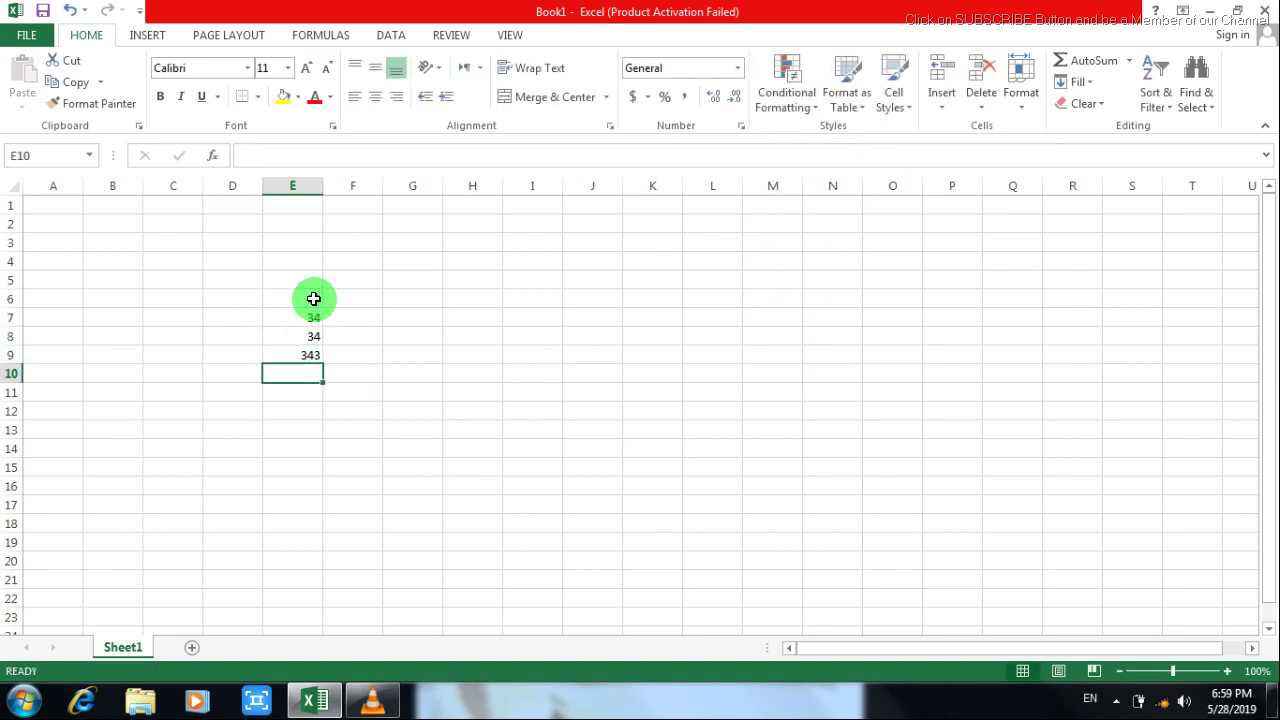
type("45")
key("Return")
type("4")
key("Return")
type("54")
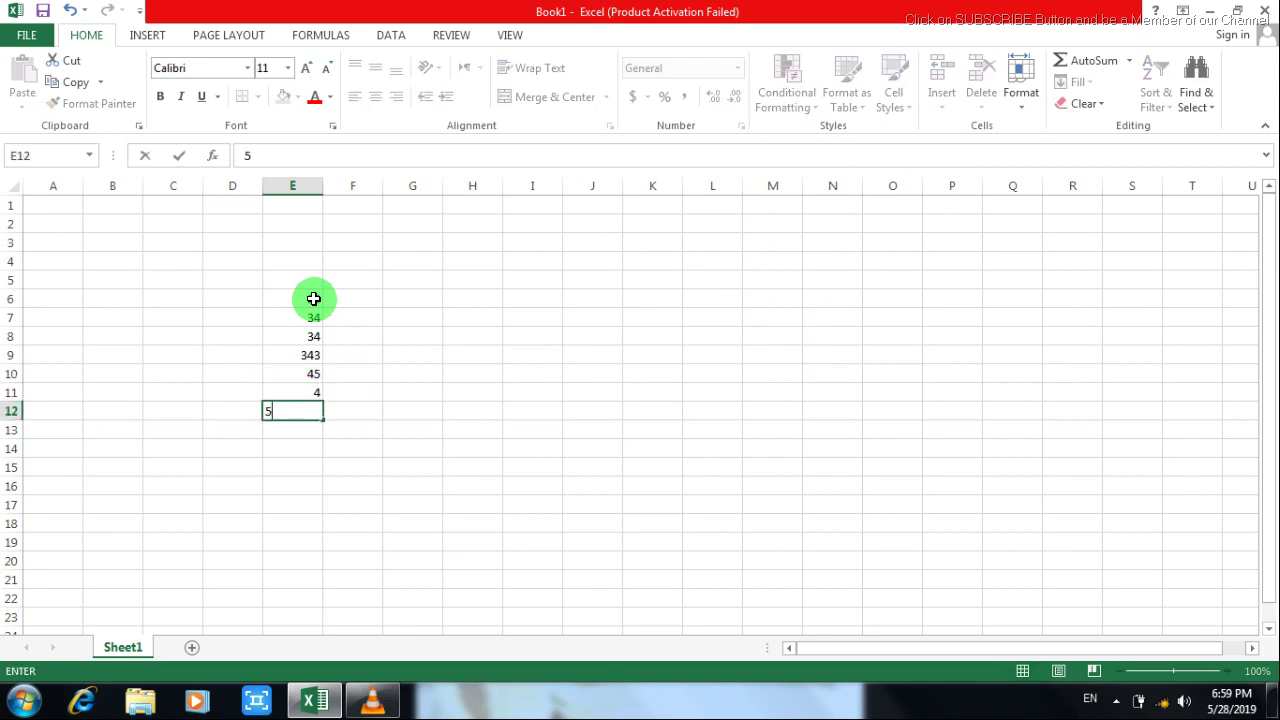
type("5")
key("Return")
type("44")
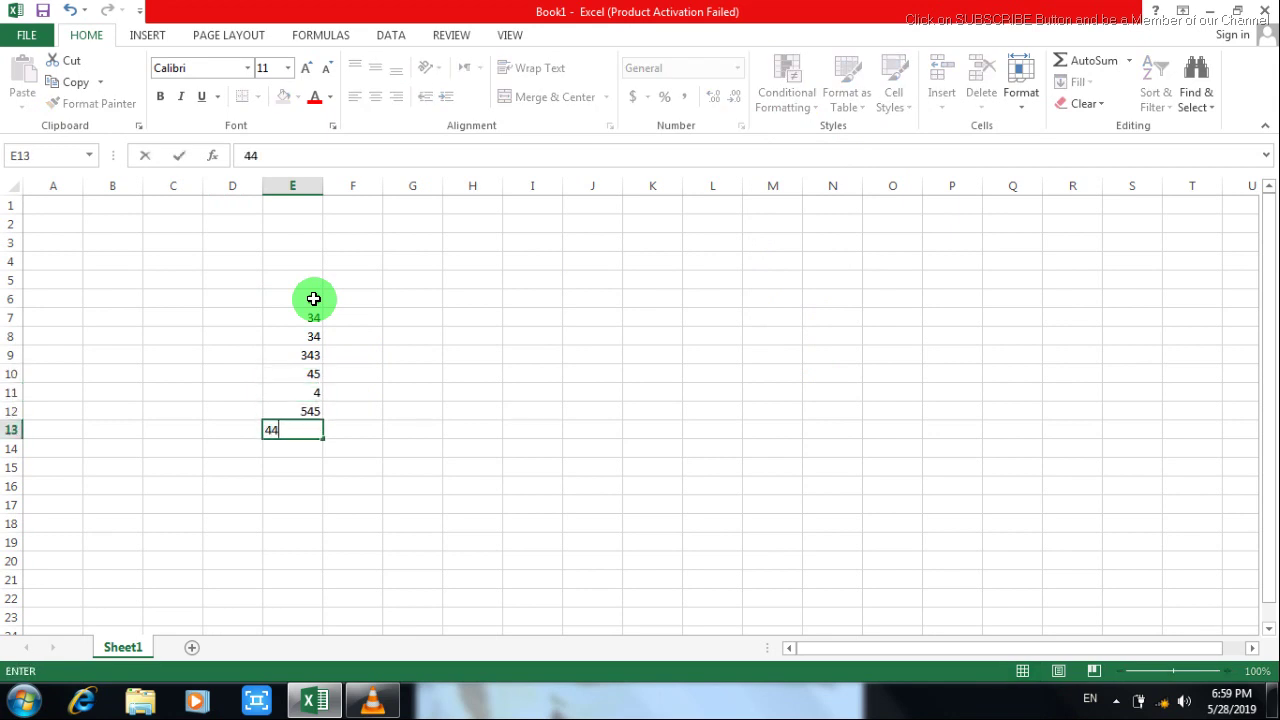
key("Return")
type("44")
key("Return")
Step: Fill cells F6:F14 with the text entries af, af, f, f, ss, ss, dfsf, sdf and sdf
key("Right")
key("Up")
key("Up")
key("Up")
key("Up")
key("Up")
key("Up")
key("Up")
key("Up")
key("Up")
key("Up")
key("Down")
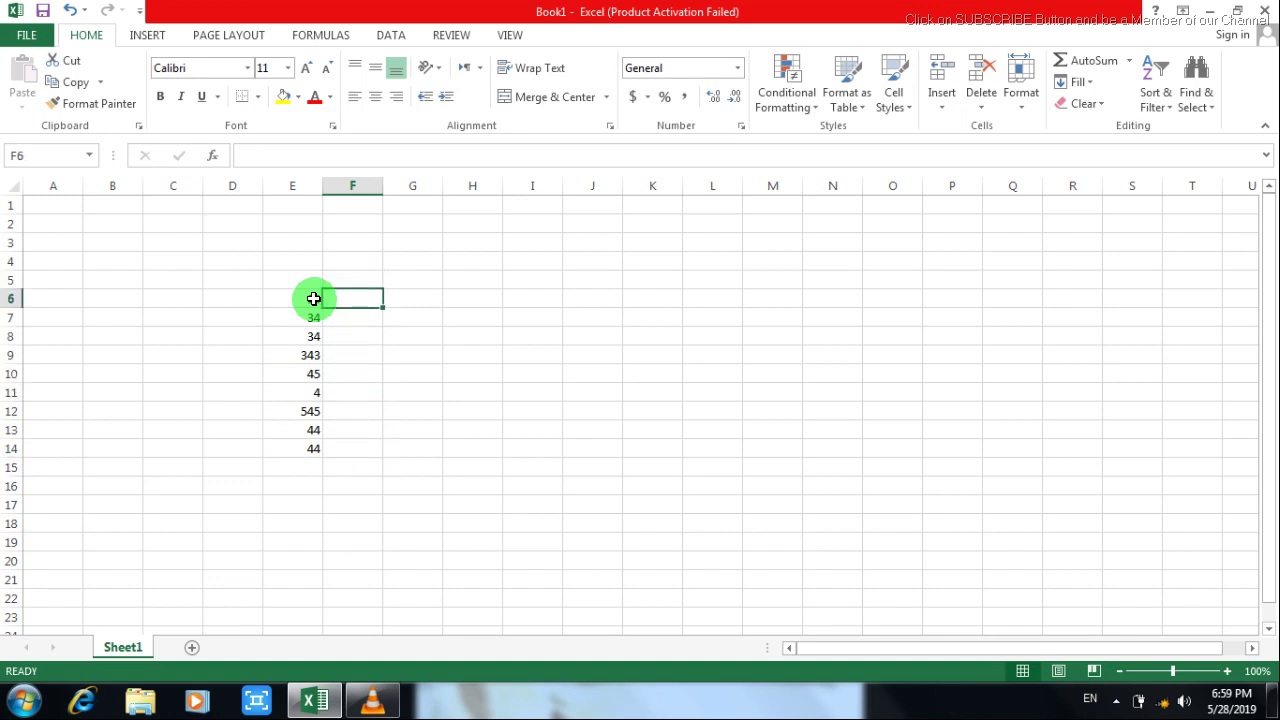
type("af")
key("Return")
type("af")
key("Return")
type("f")
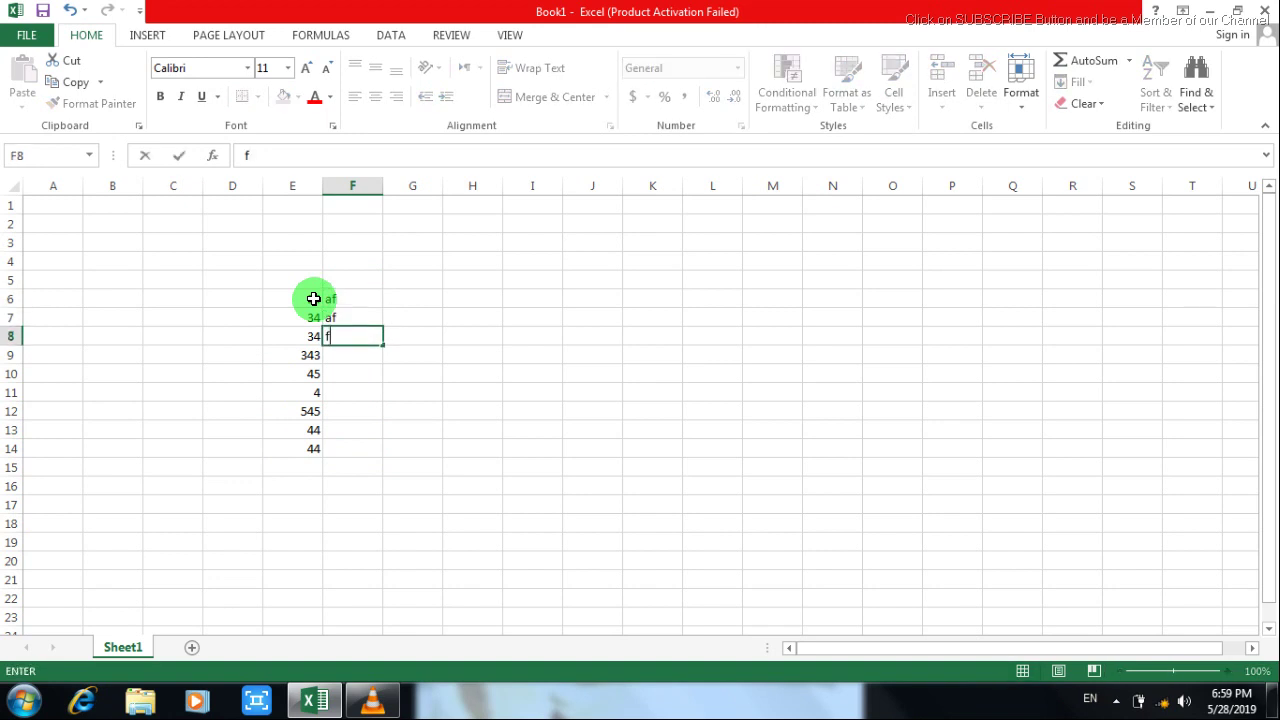
key("Return")
type("f")
key("Return")
type("ss")
key("Return")
type("ss")
key("Return")
type("dfsf")
key("Return")
type("sdf")
key("Return")
type("sdf")
key("Return")
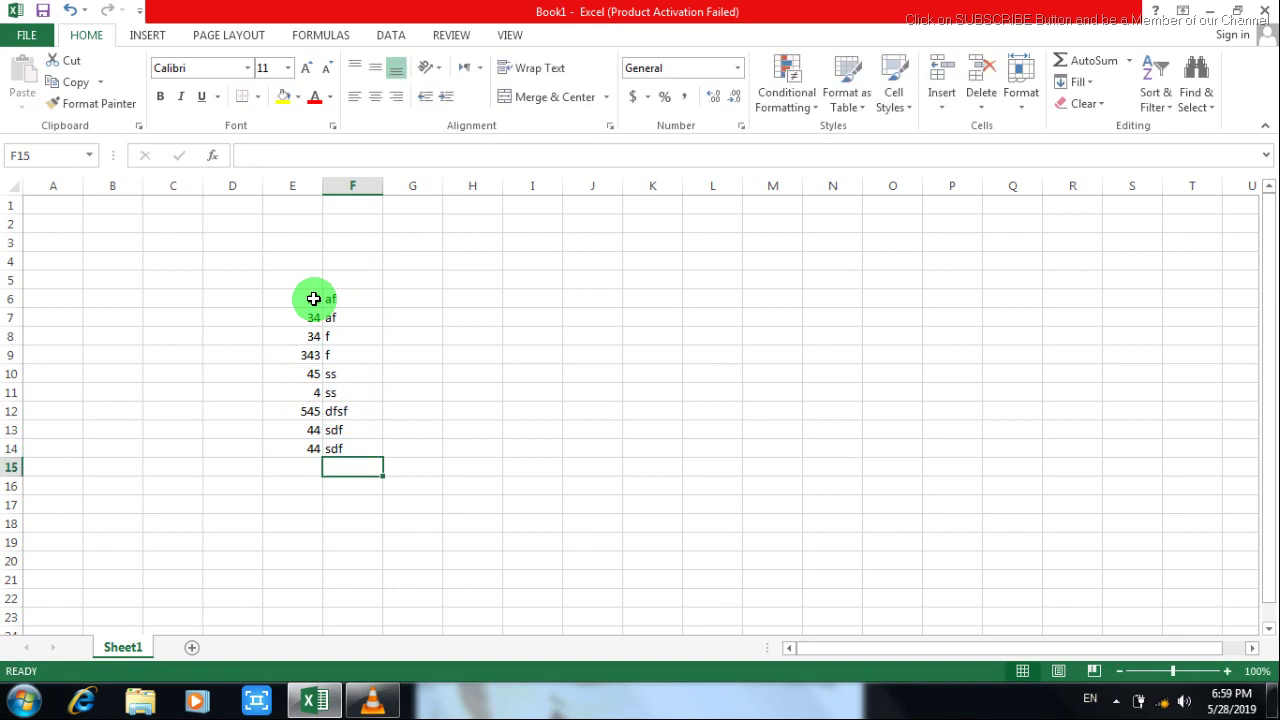
Step: Zoom the worksheet in to 140% around the entered data
left_click(1228, 672)
left_click(1228, 672)
left_click(1228, 672)
left_click(1228, 672)
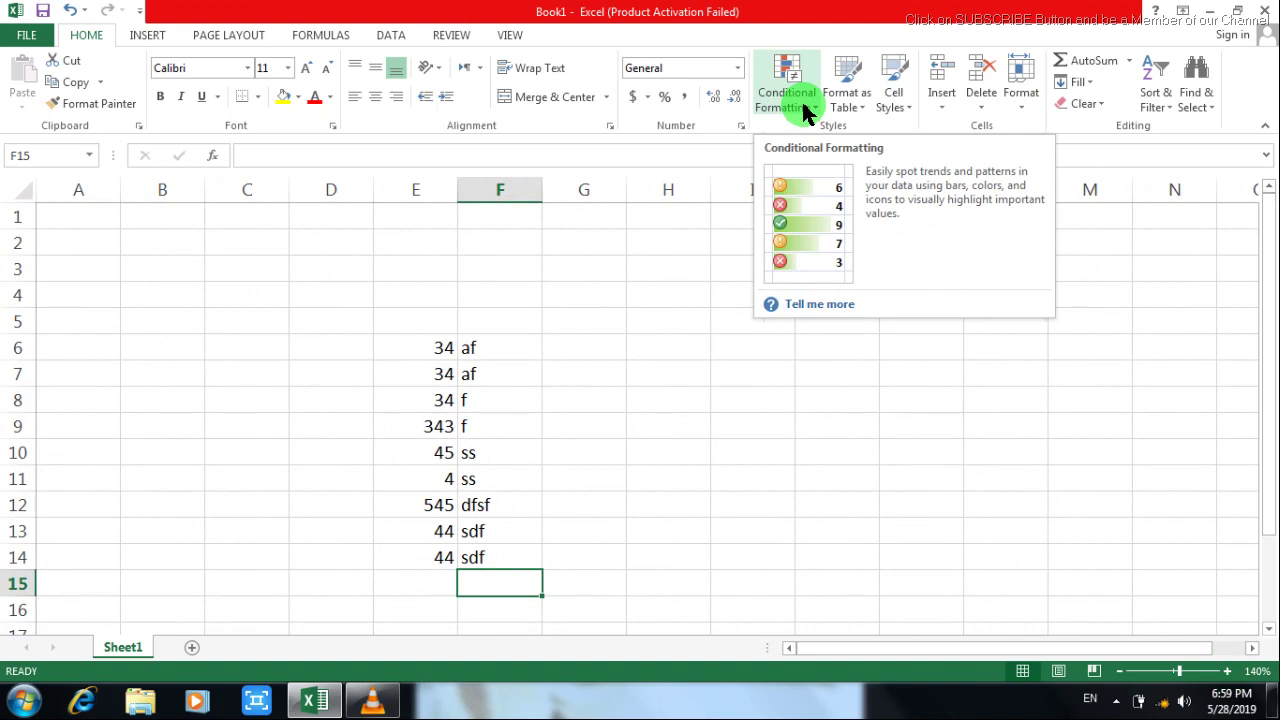
mouse_move(1266, 378)
left_mouse_down()
mouse_move(1268, 363)
mouse_move(1268, 400)
left_mouse_up()
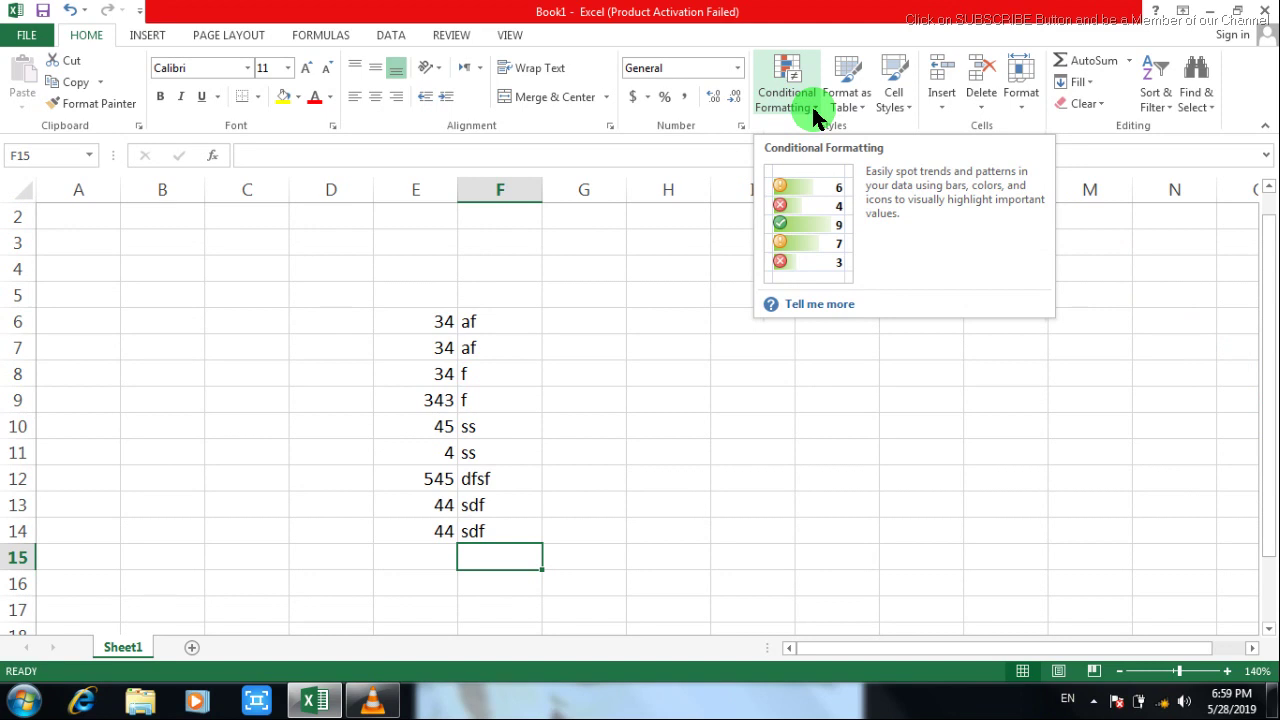
left_click(815, 117)
left_click(797, 110)
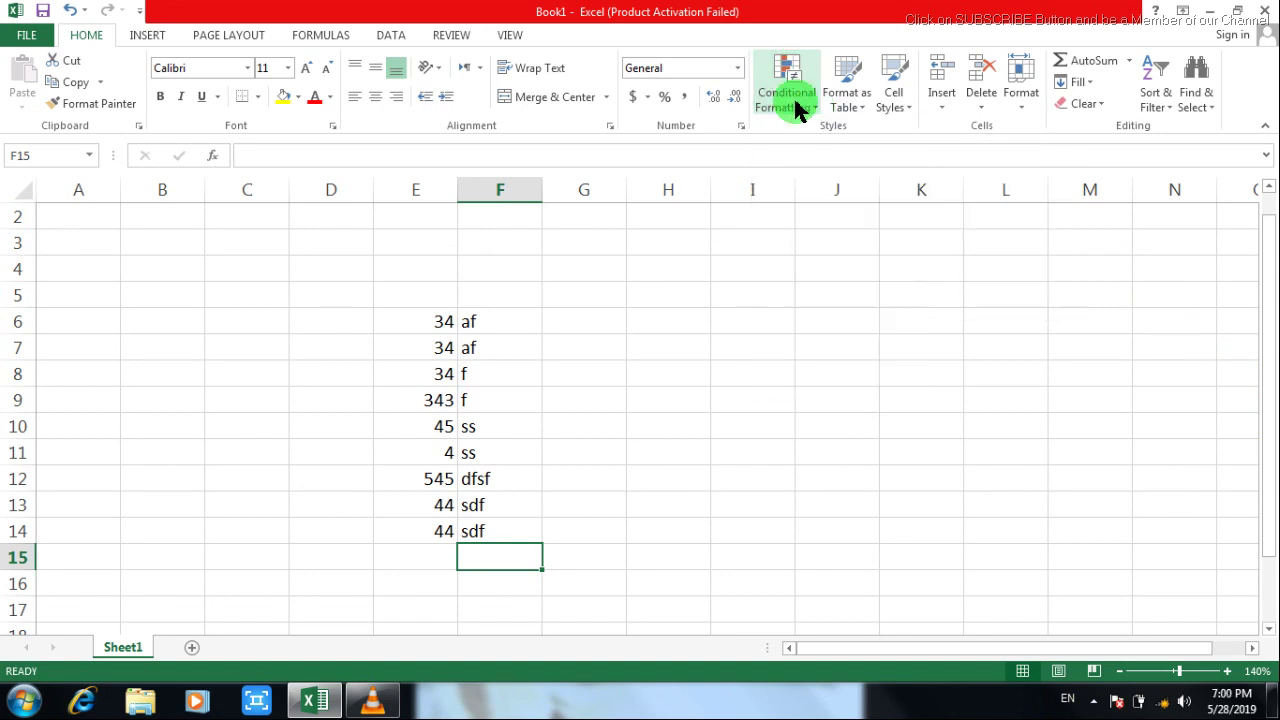
Step: Set up a Greater Than highlight rule for cells E6:E14 with 45 as the threshold and Red Text formatting
left_click(428, 329)
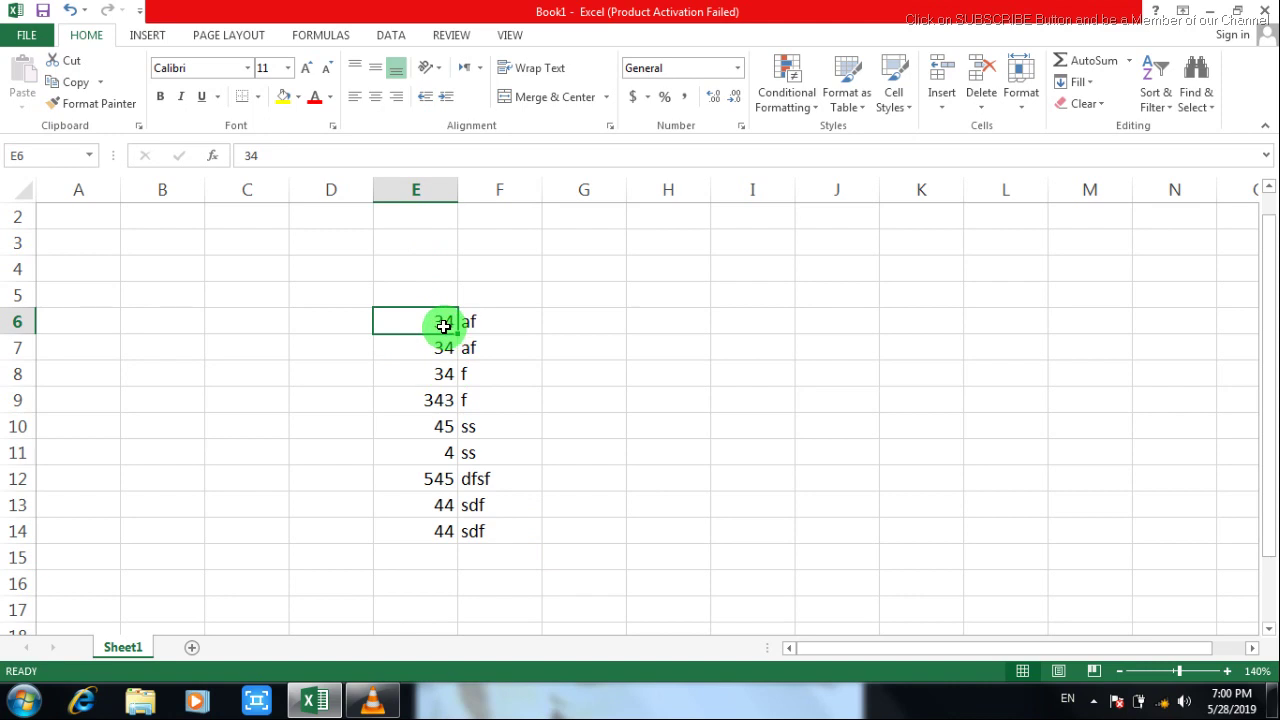
left_click_drag(443, 326, 432, 533)
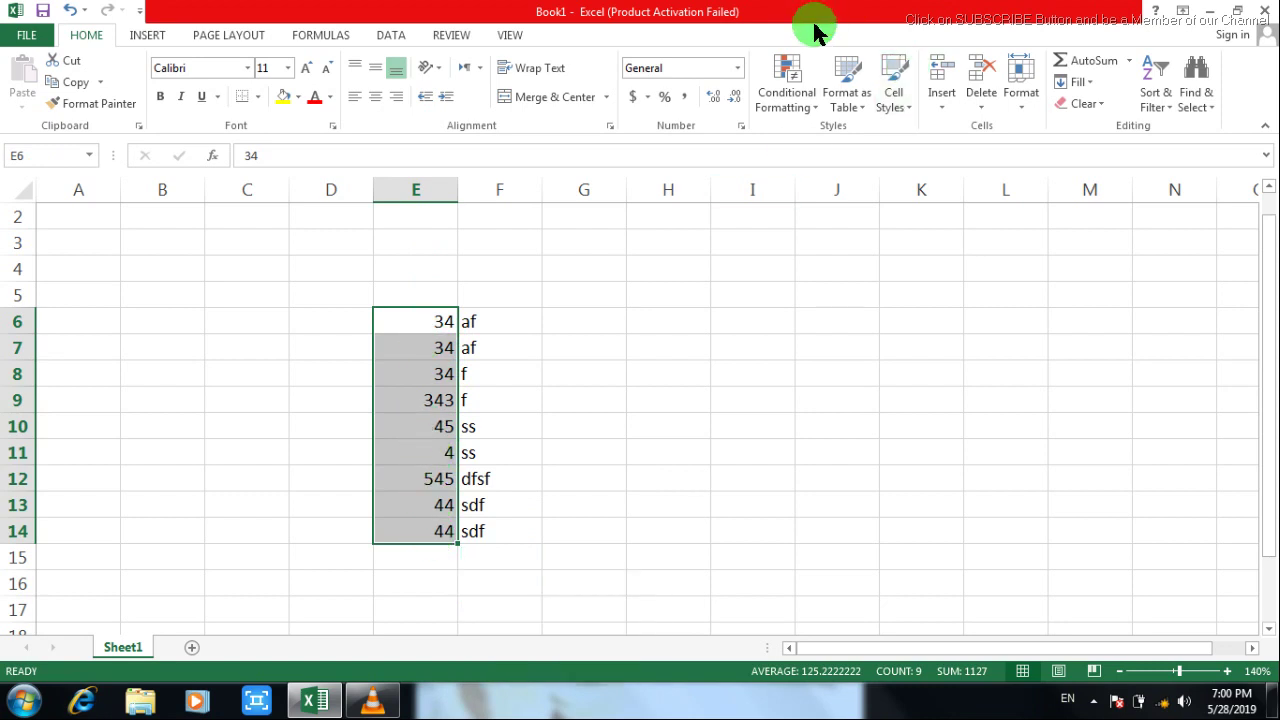
left_click(809, 112)
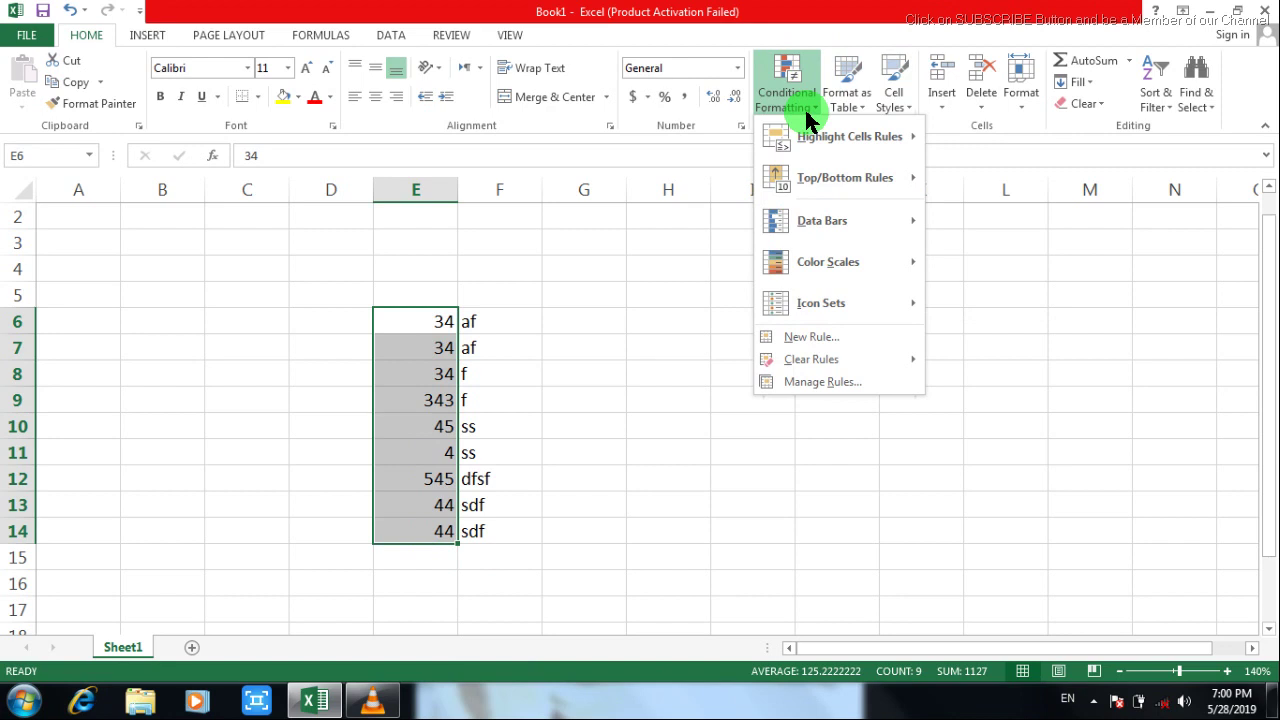
mouse_move(836, 132)
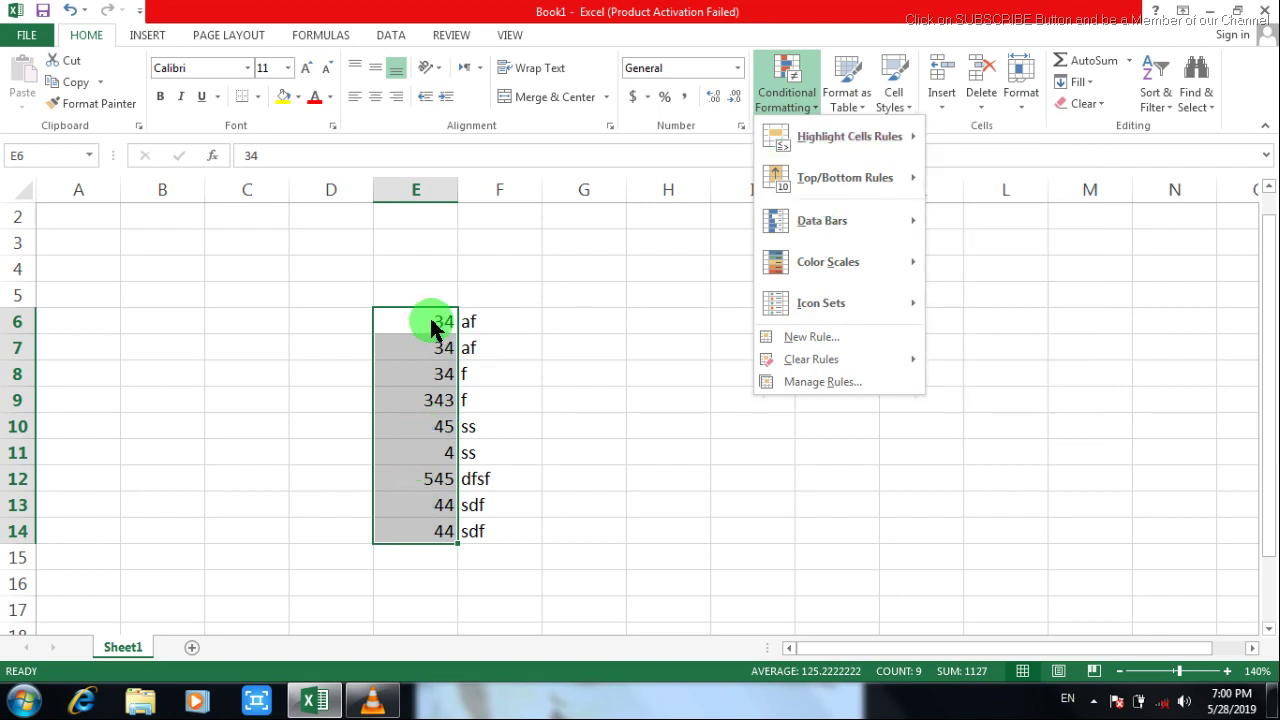
mouse_move(866, 147)
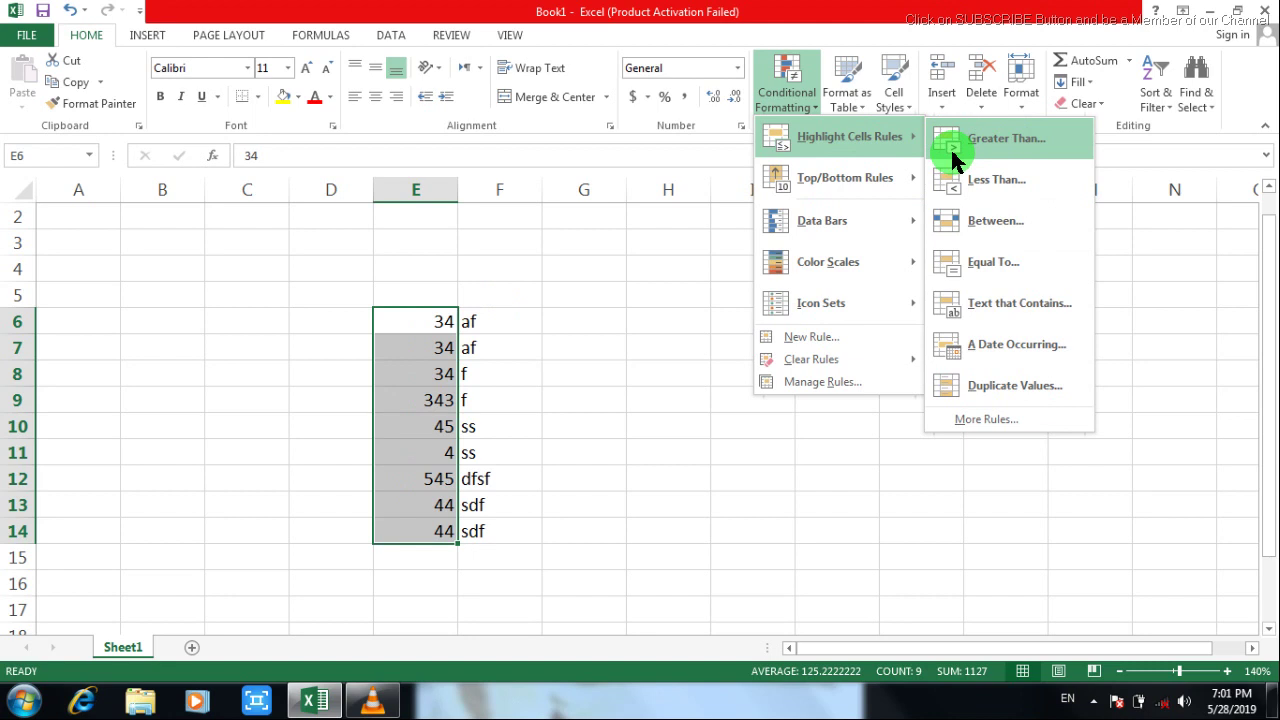
left_click(995, 152)
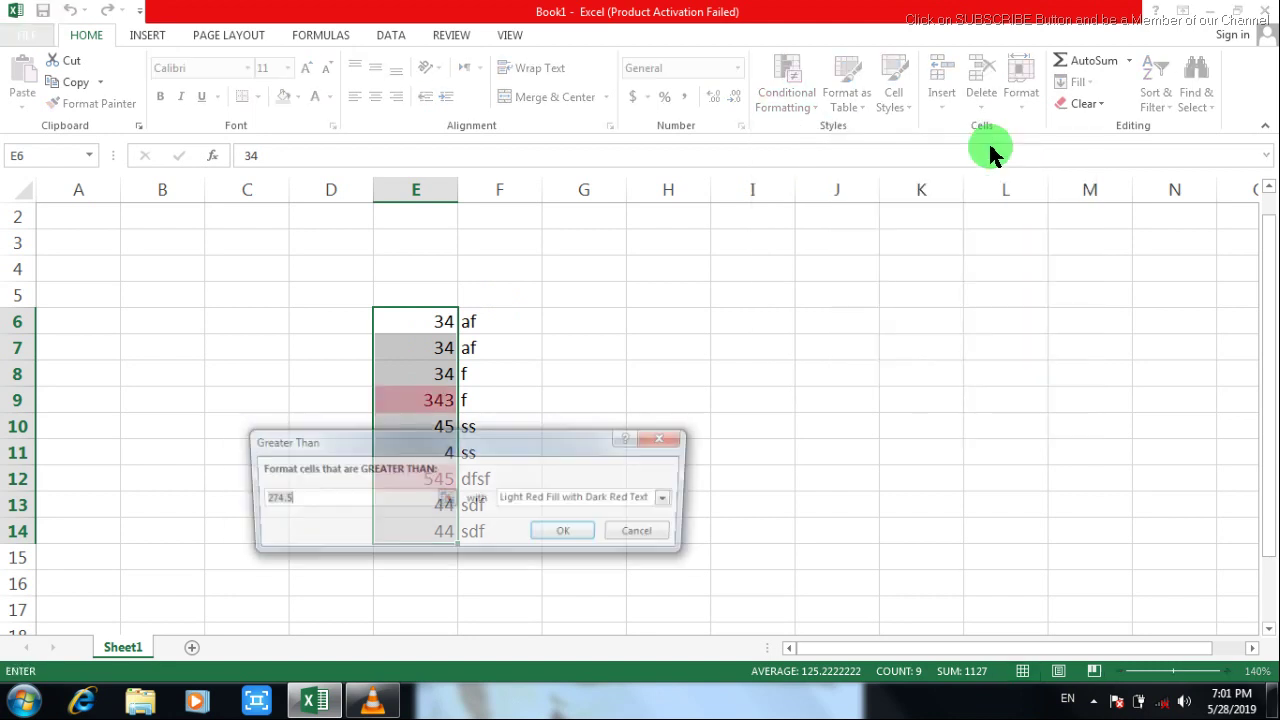
left_click_drag(516, 449, 811, 300)
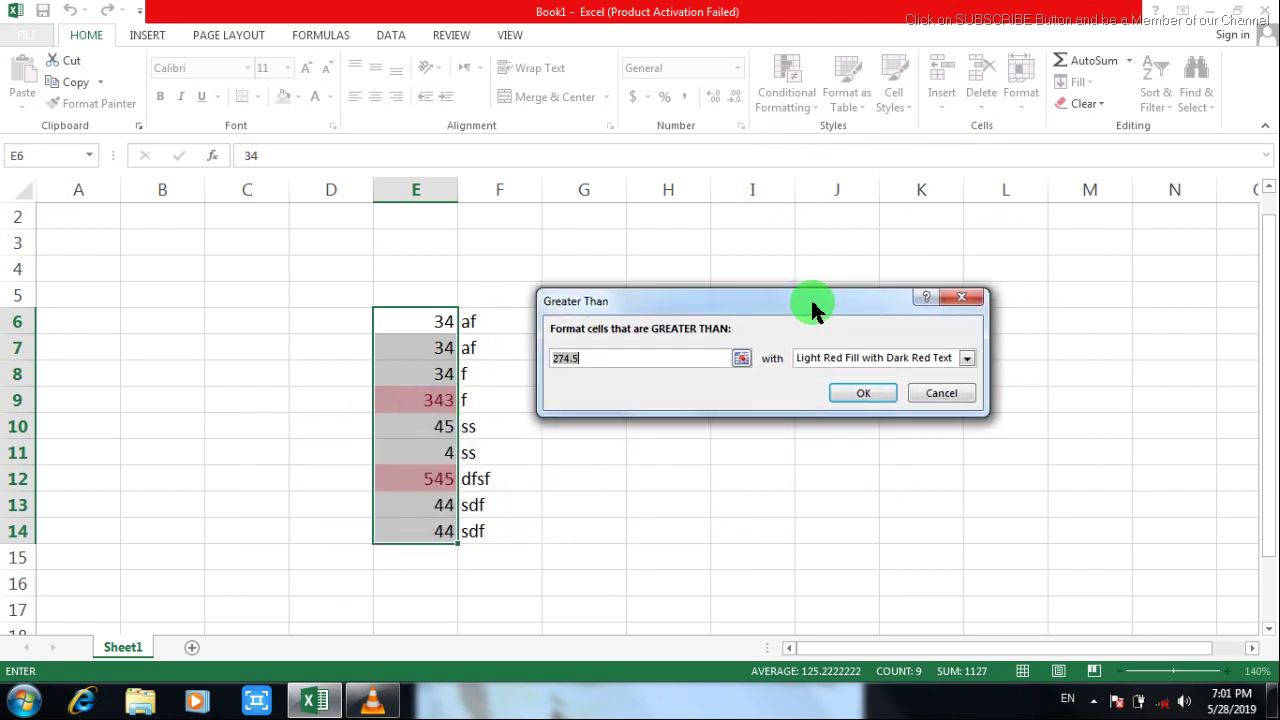
left_click(610, 352)
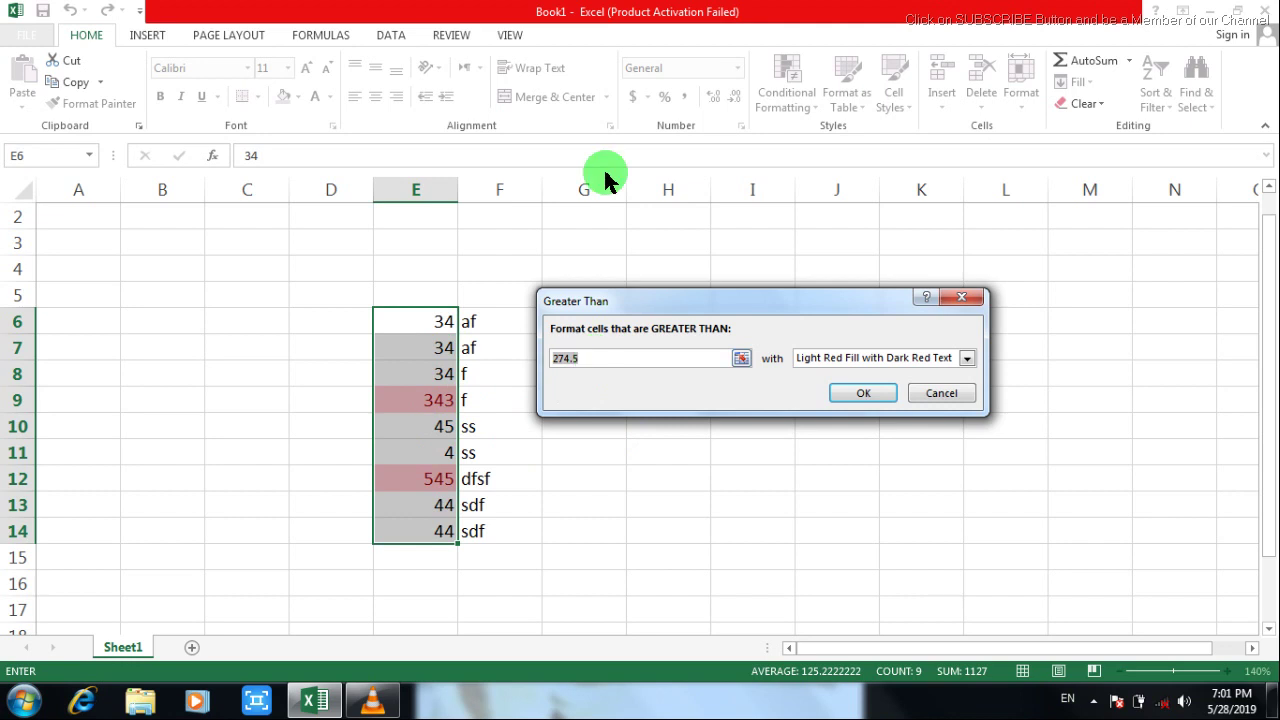
left_click_drag(597, 355, 553, 360)
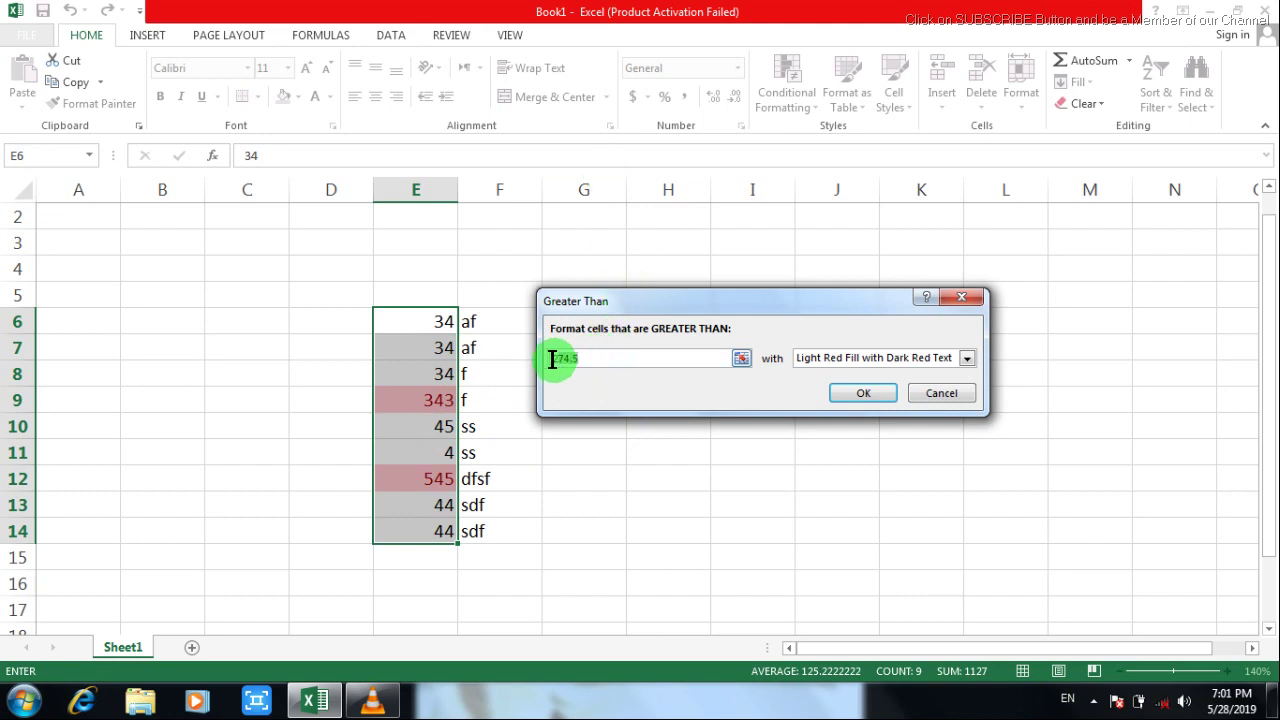
key("BackSpace")
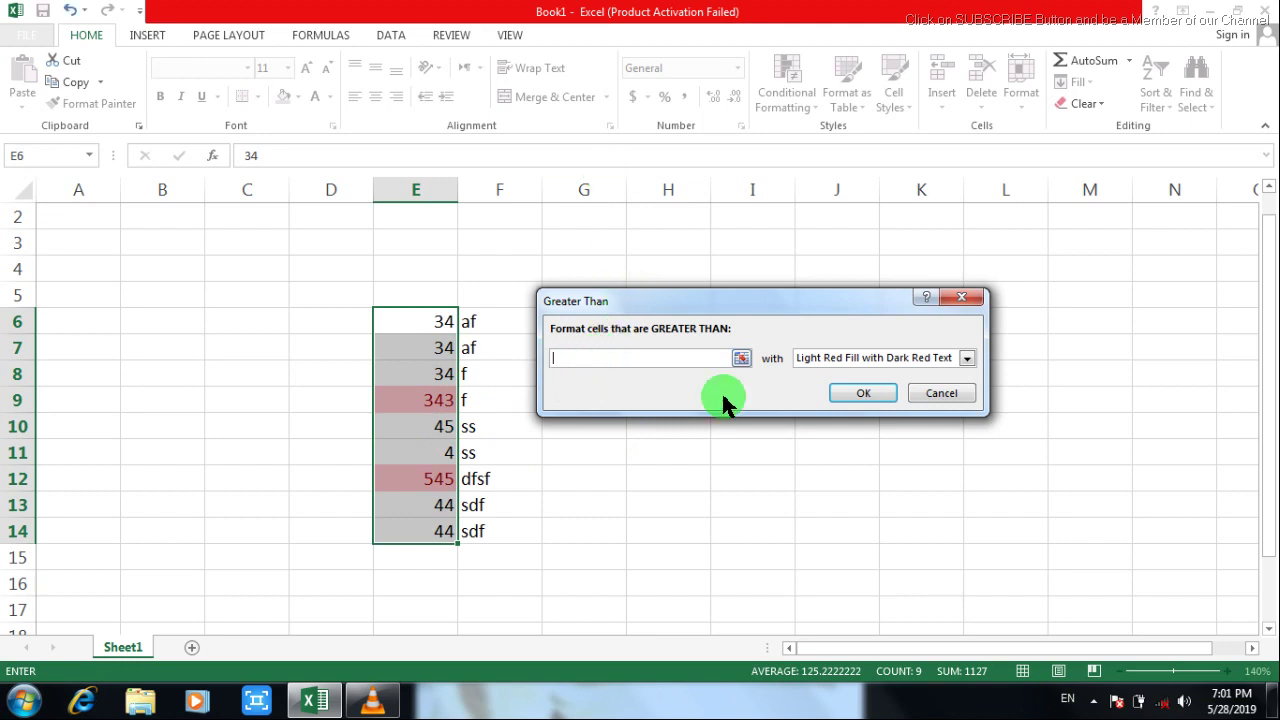
type("45")
left_click(968, 360)
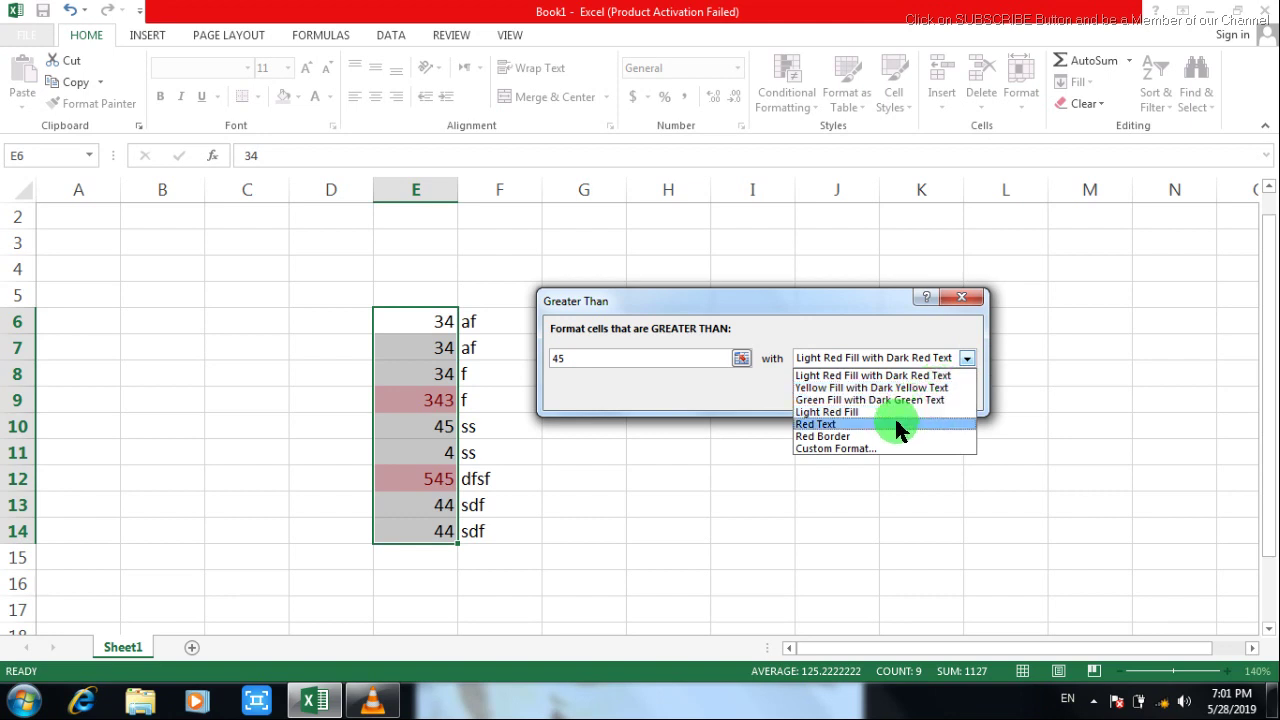
left_click(831, 424)
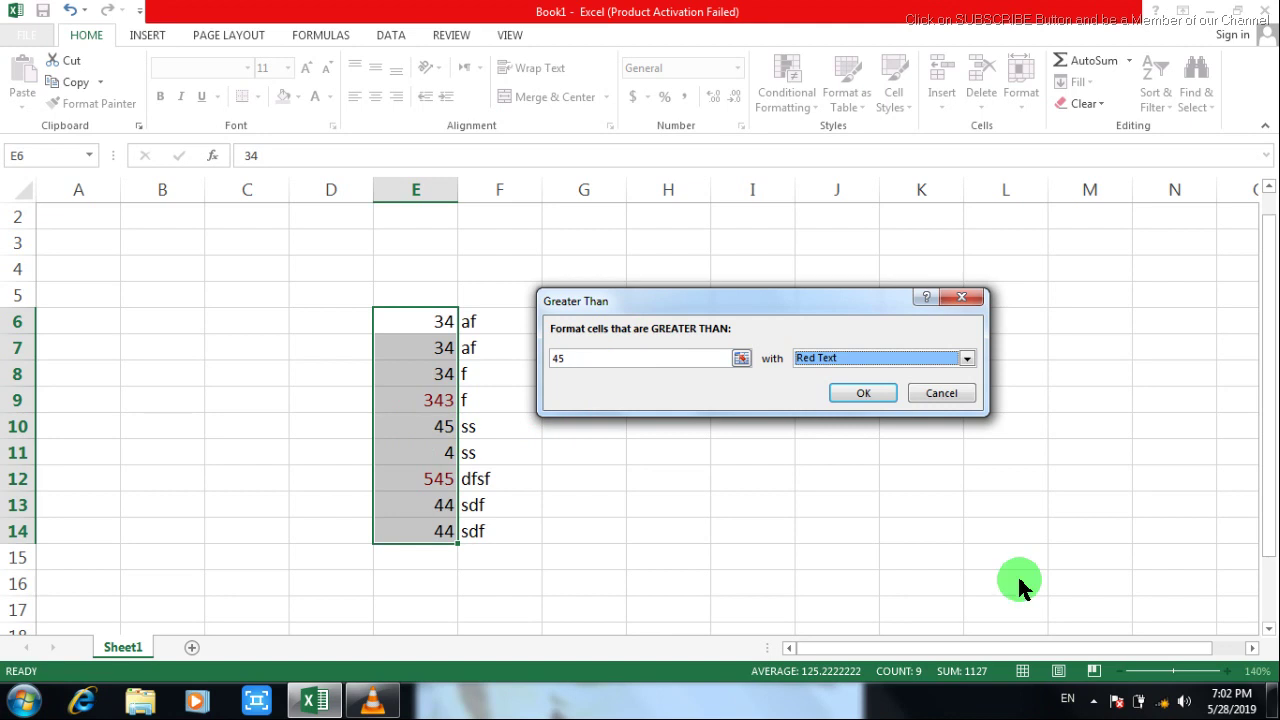
left_click(1094, 700)
left_click(1096, 702)
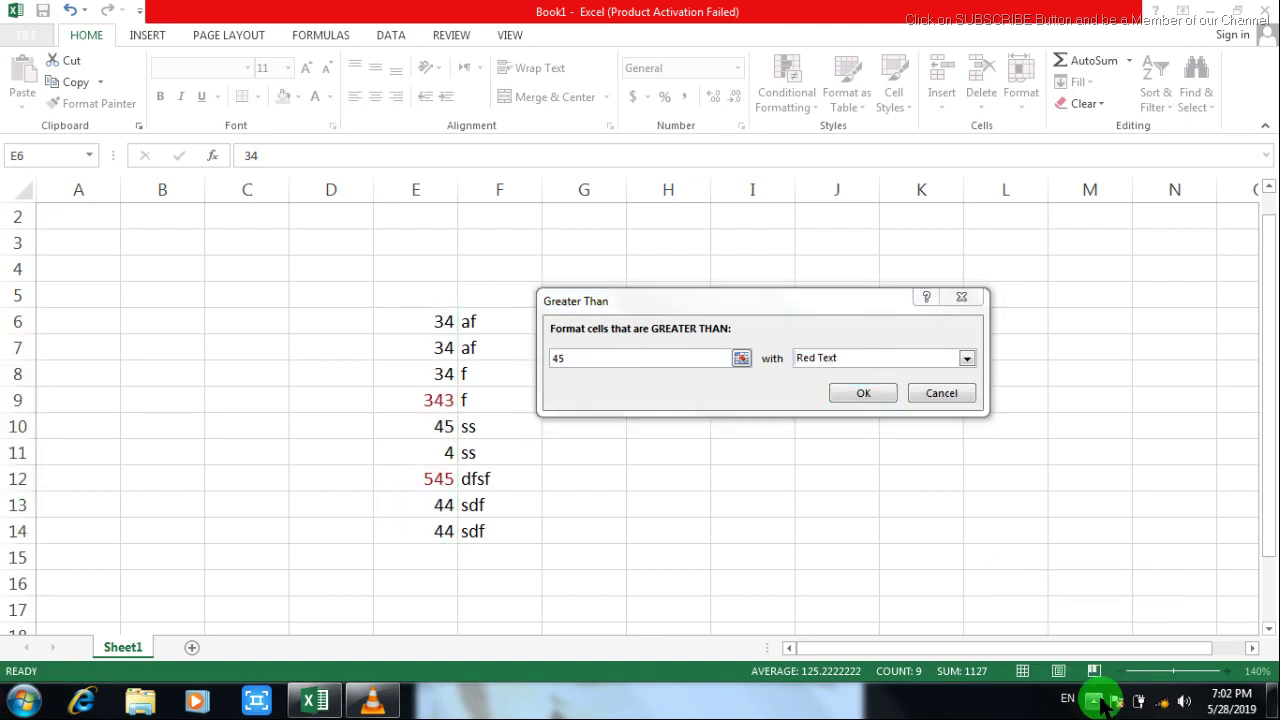
left_click(1096, 701)
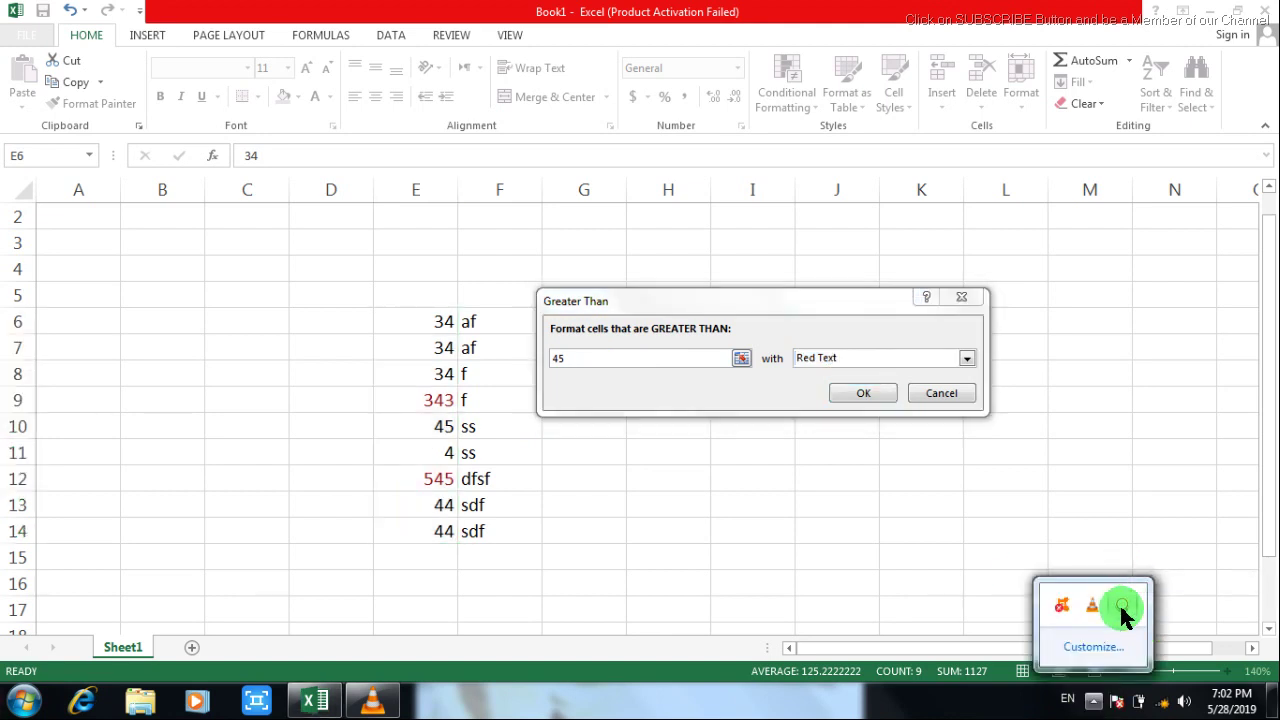
left_click(1122, 608)
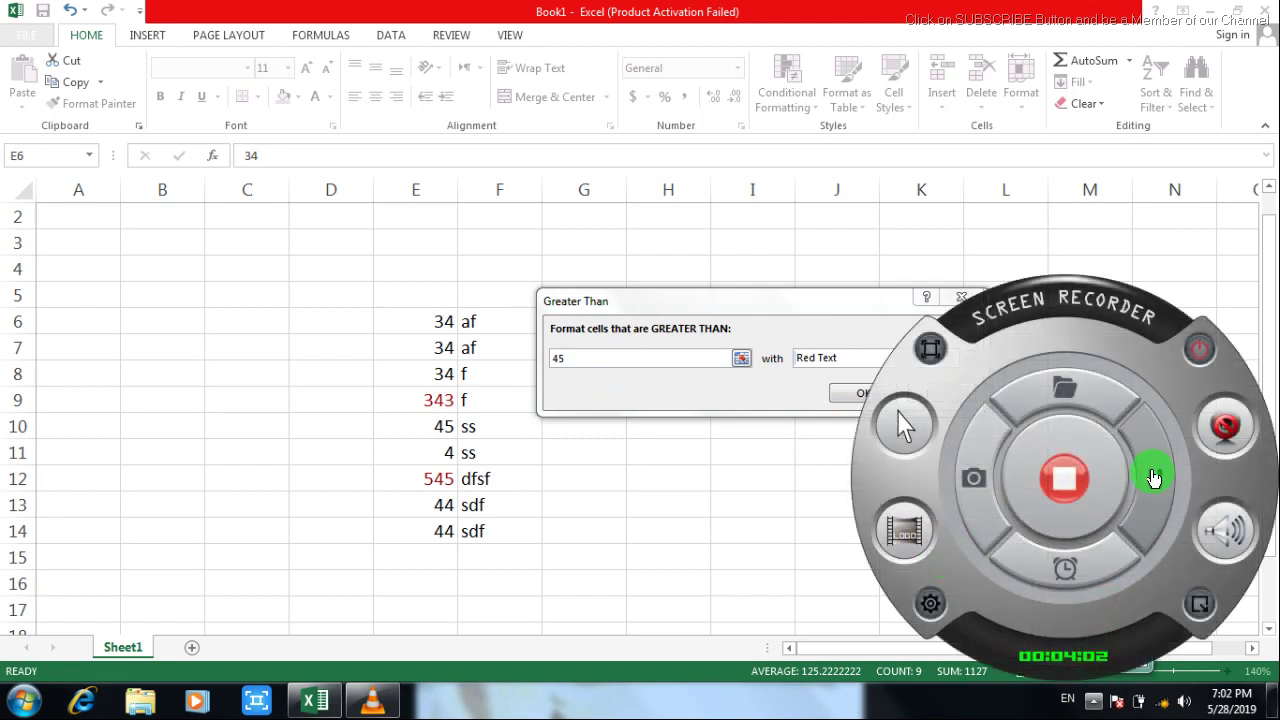
left_click(1199, 605)
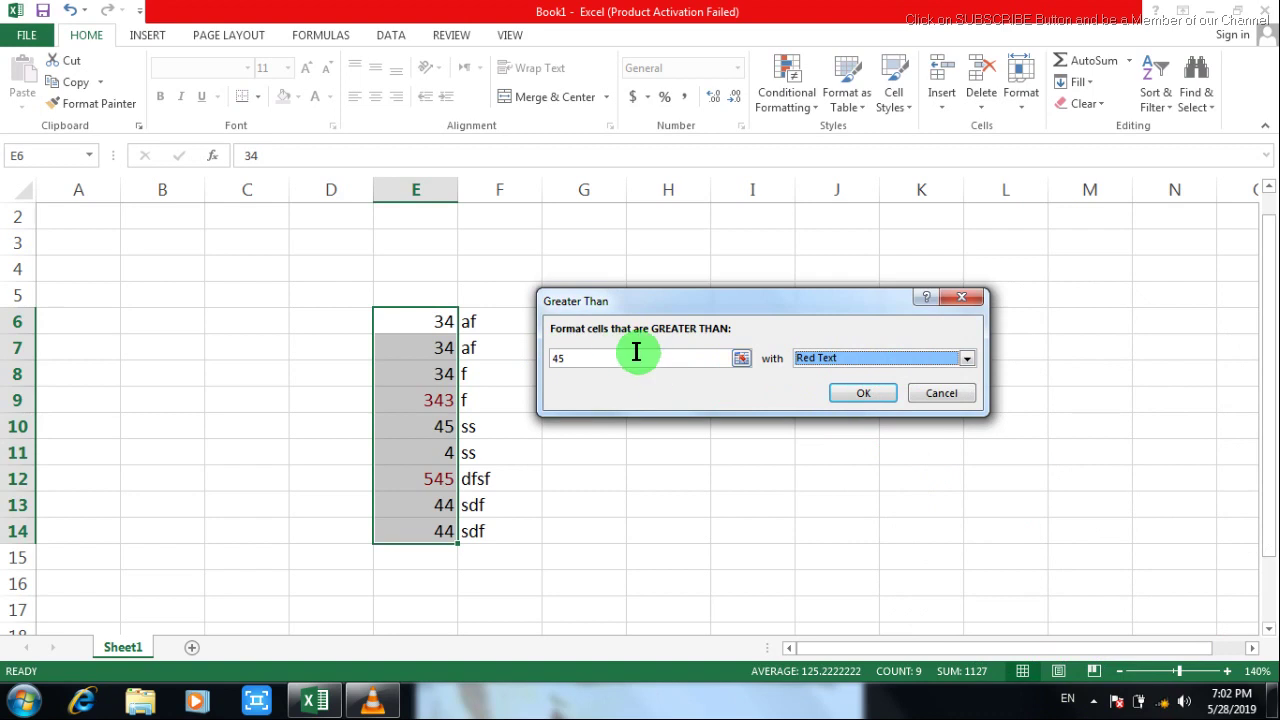
Step: Preview the rule with Red Border and apply it with Yellow Fill with Dark Yellow Text
left_click(968, 358)
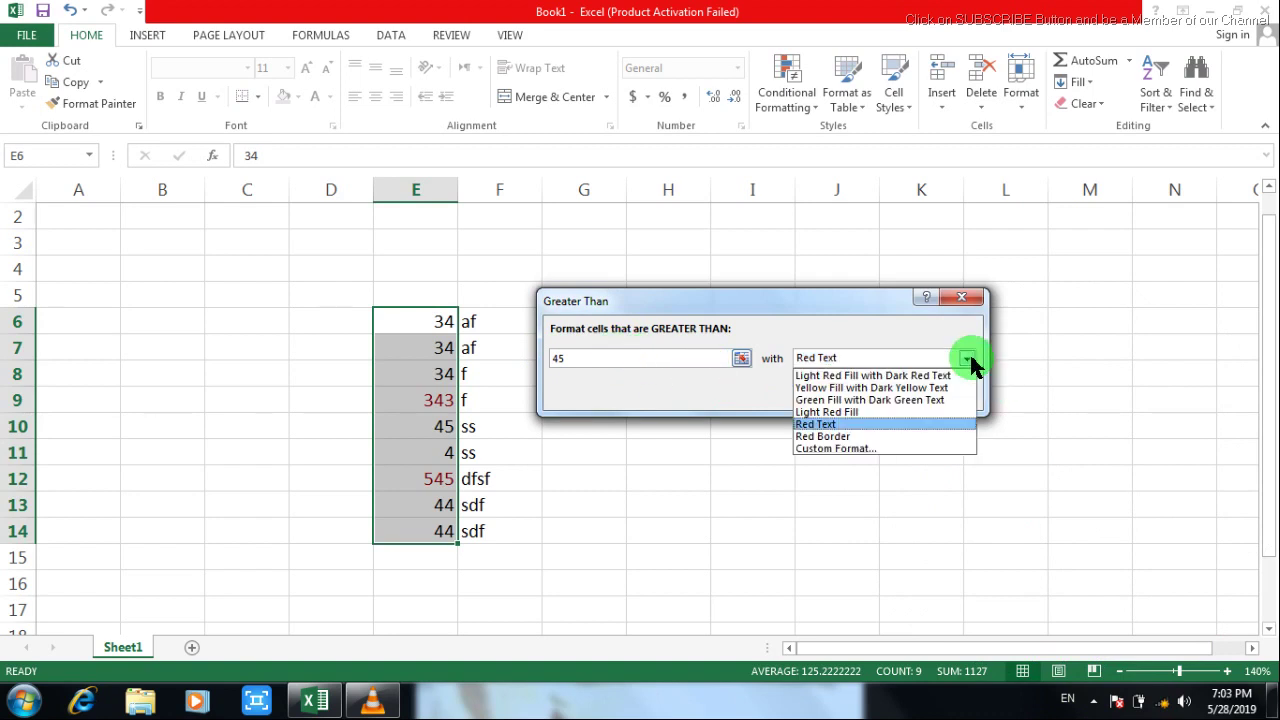
left_click(820, 437)
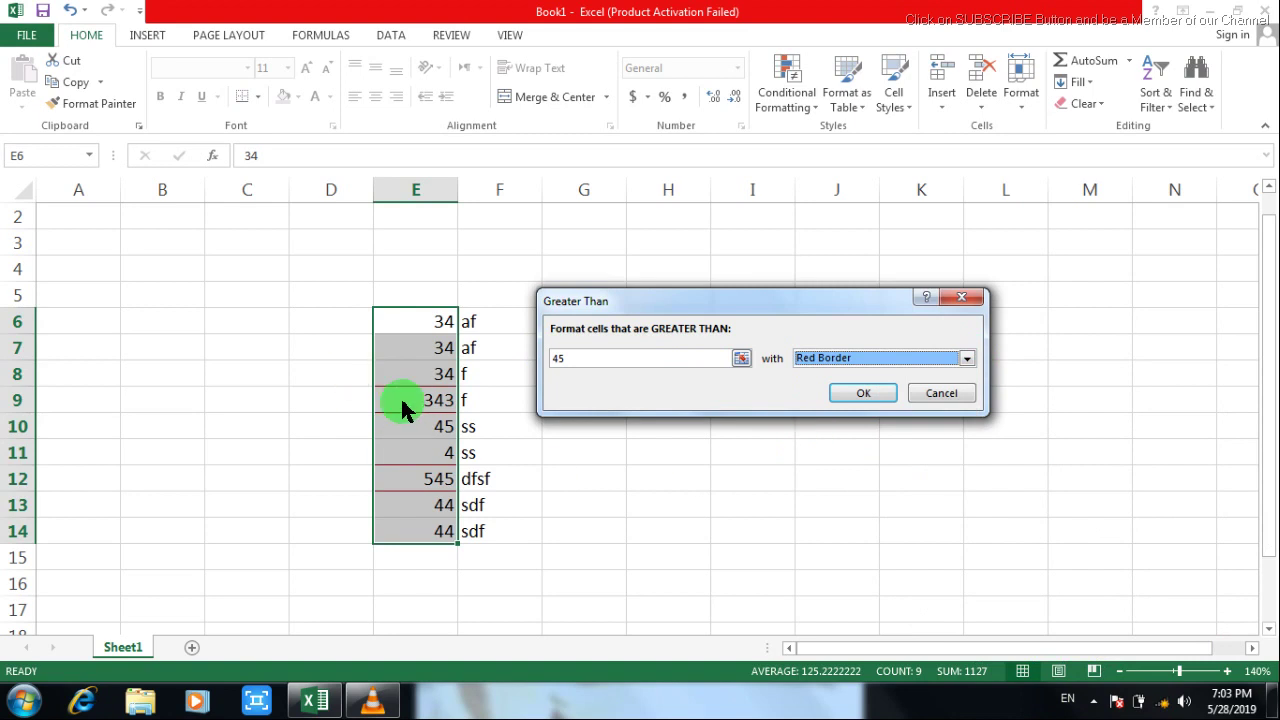
left_click(855, 357)
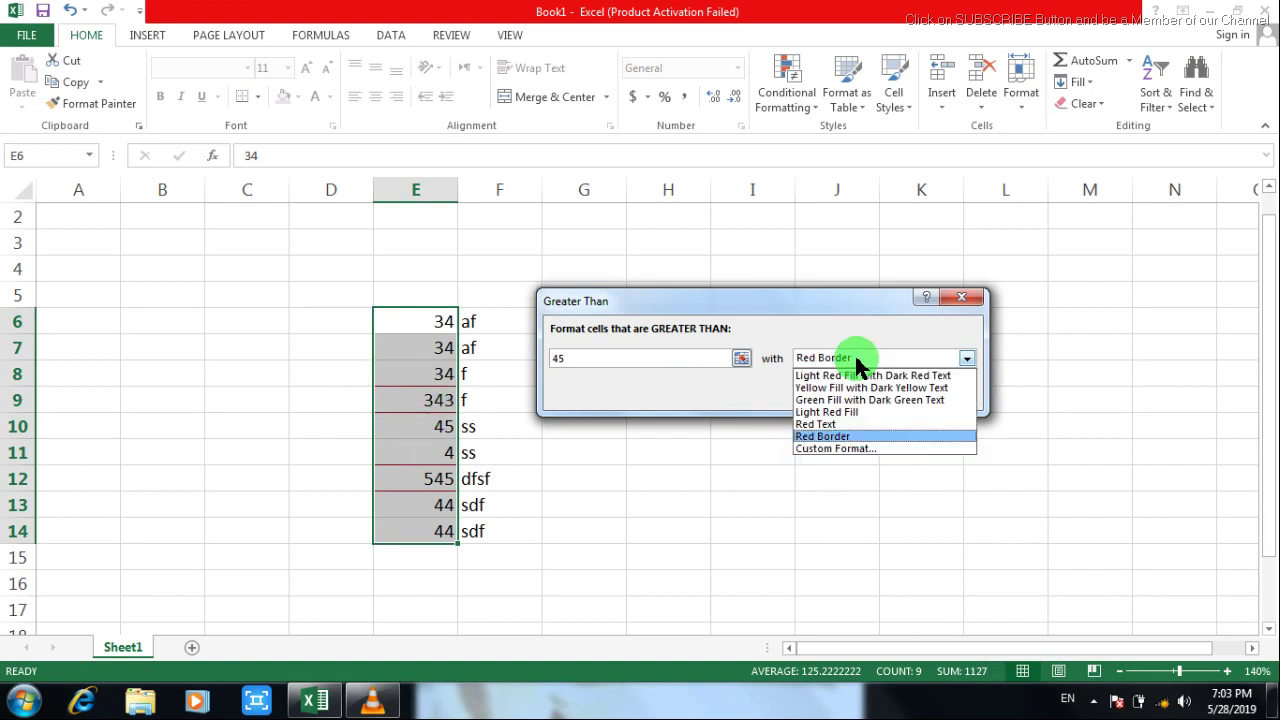
left_click(851, 387)
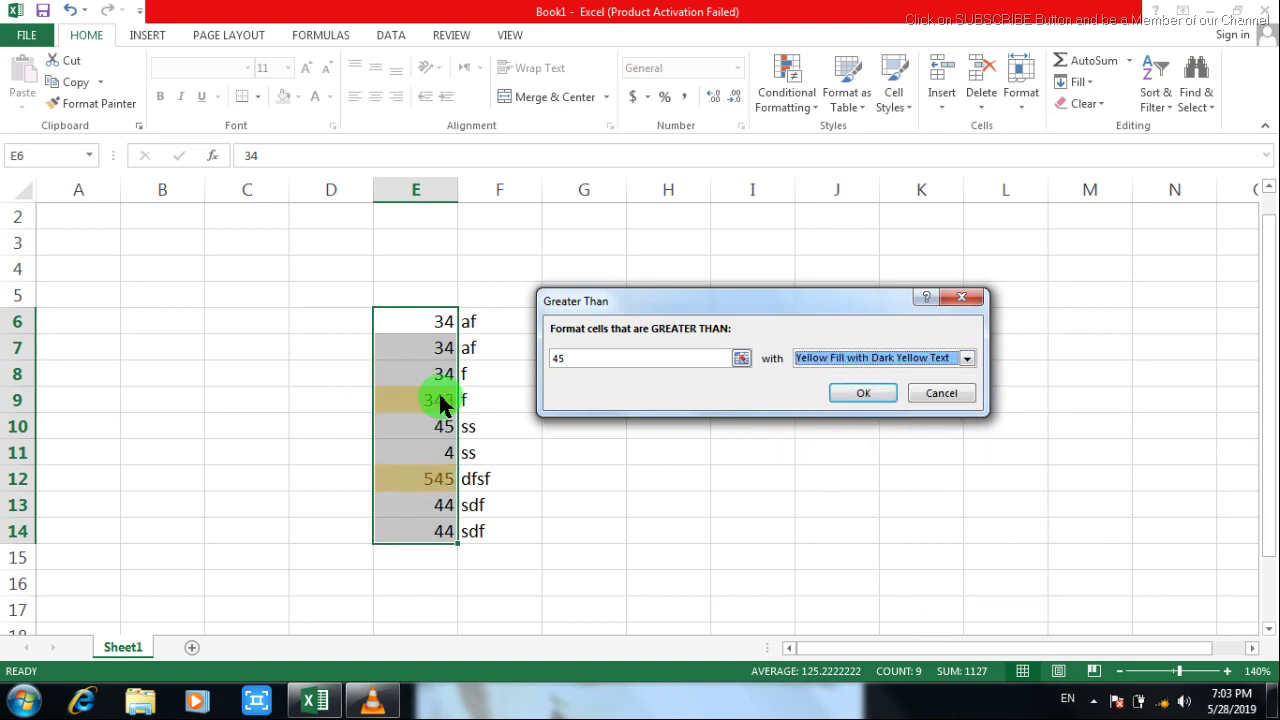
left_click(870, 395)
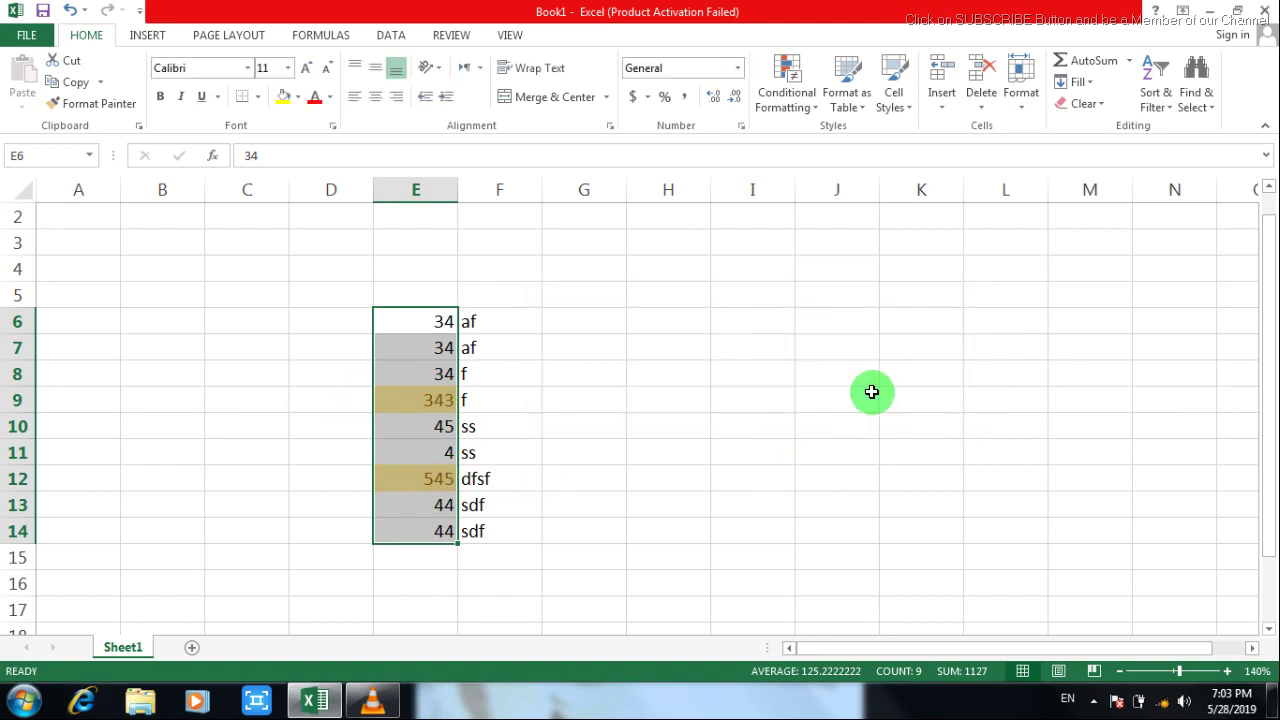
Step: Change the value in cell E7 to 46 to test the highlight rule
left_click(446, 366)
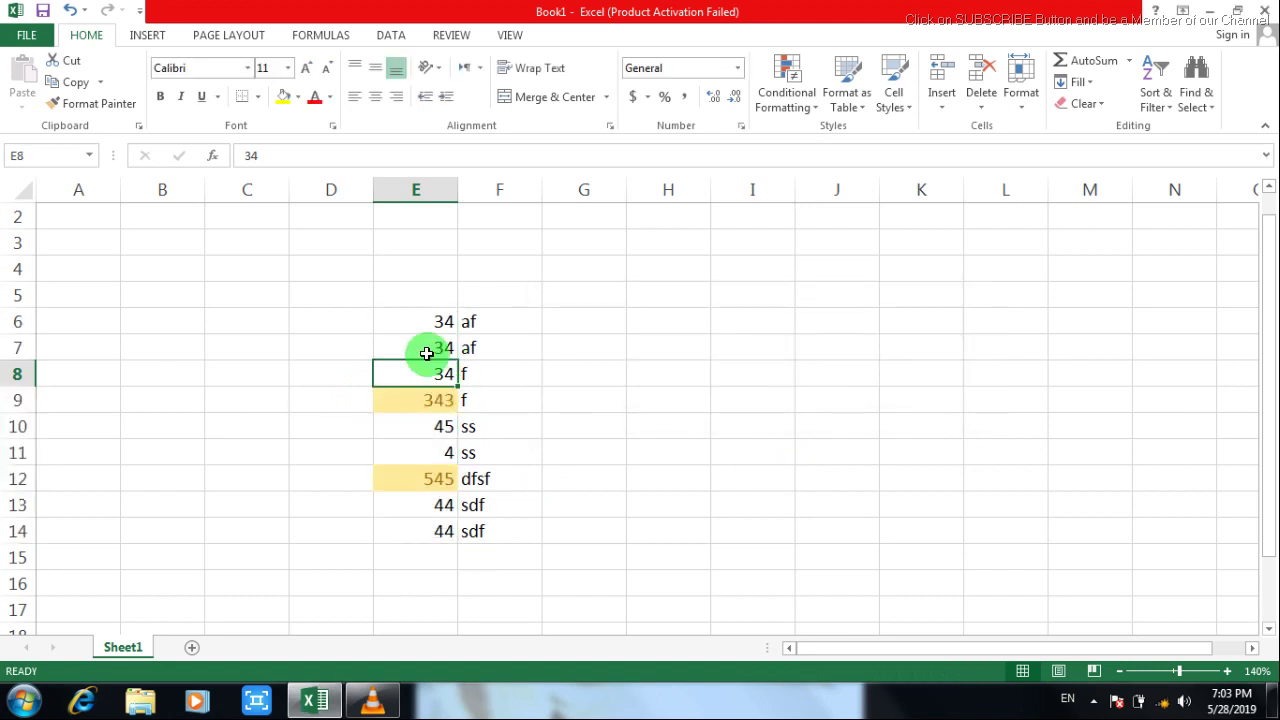
left_click(414, 349)
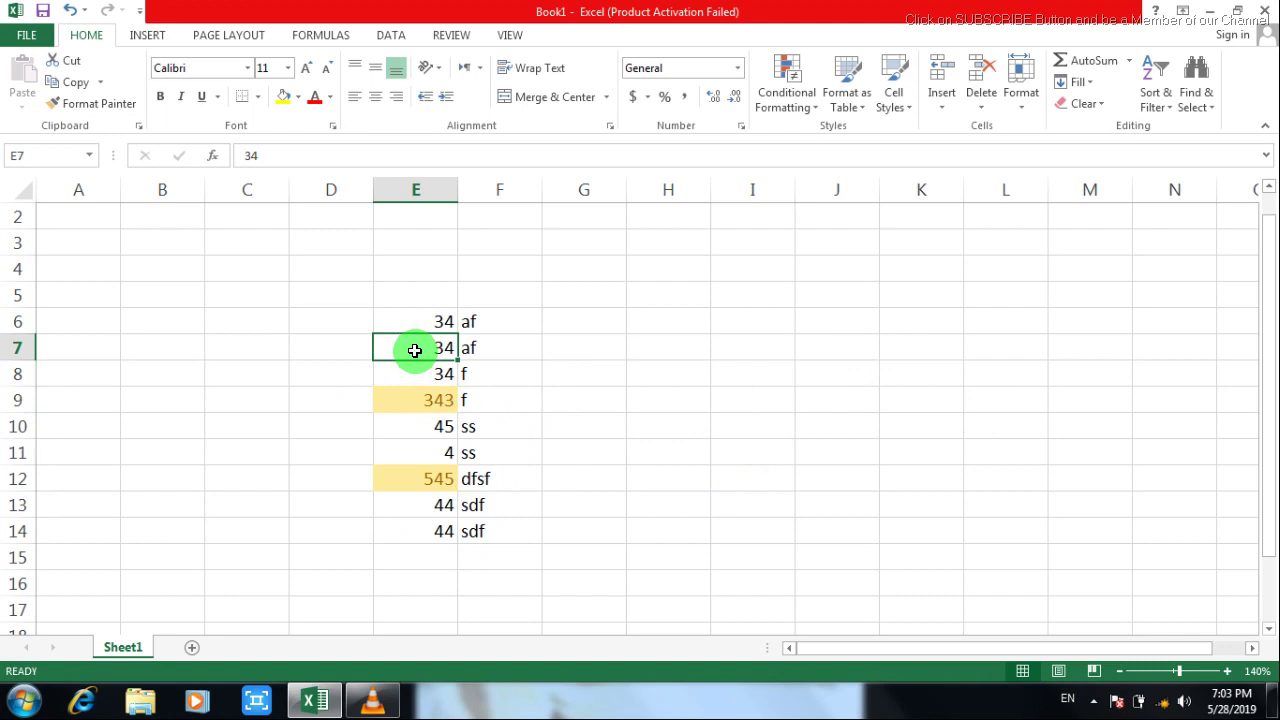
type("46")
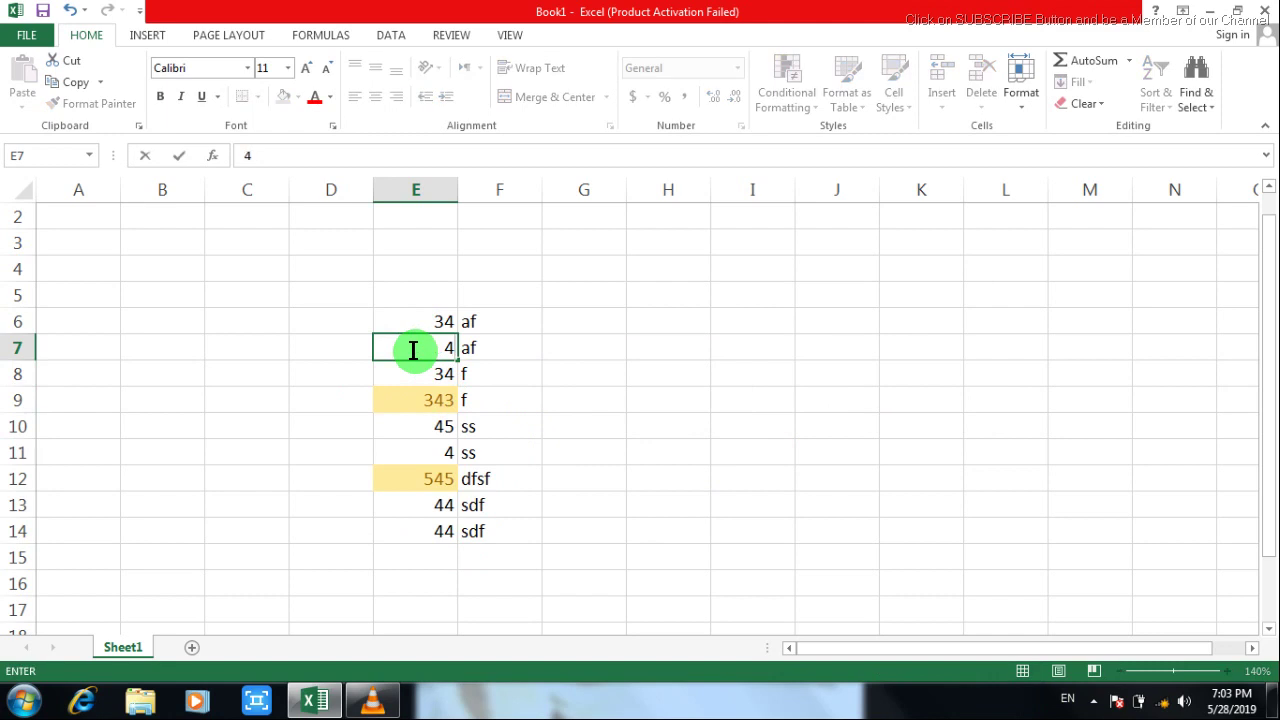
key("Return")
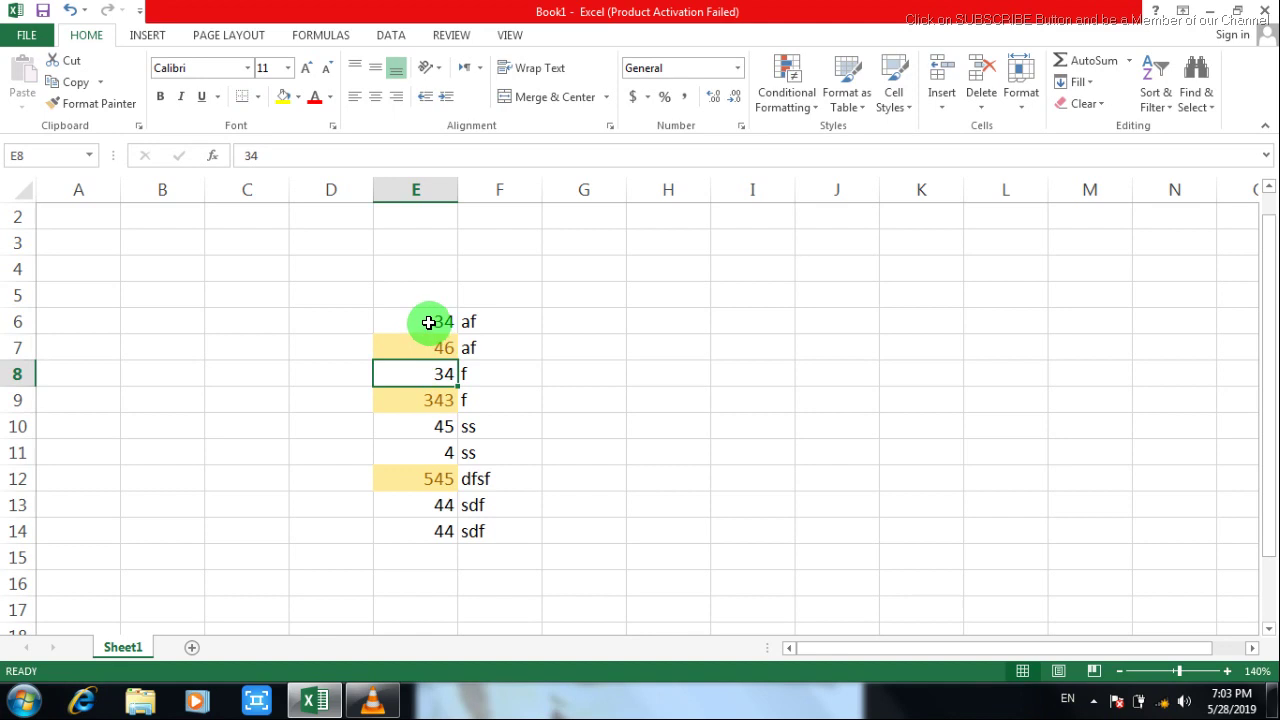
Step: Apply a Less Than highlight rule to cells E6:E14 with 34 as the threshold and Red Text formatting
left_click_drag(429, 322, 429, 531)
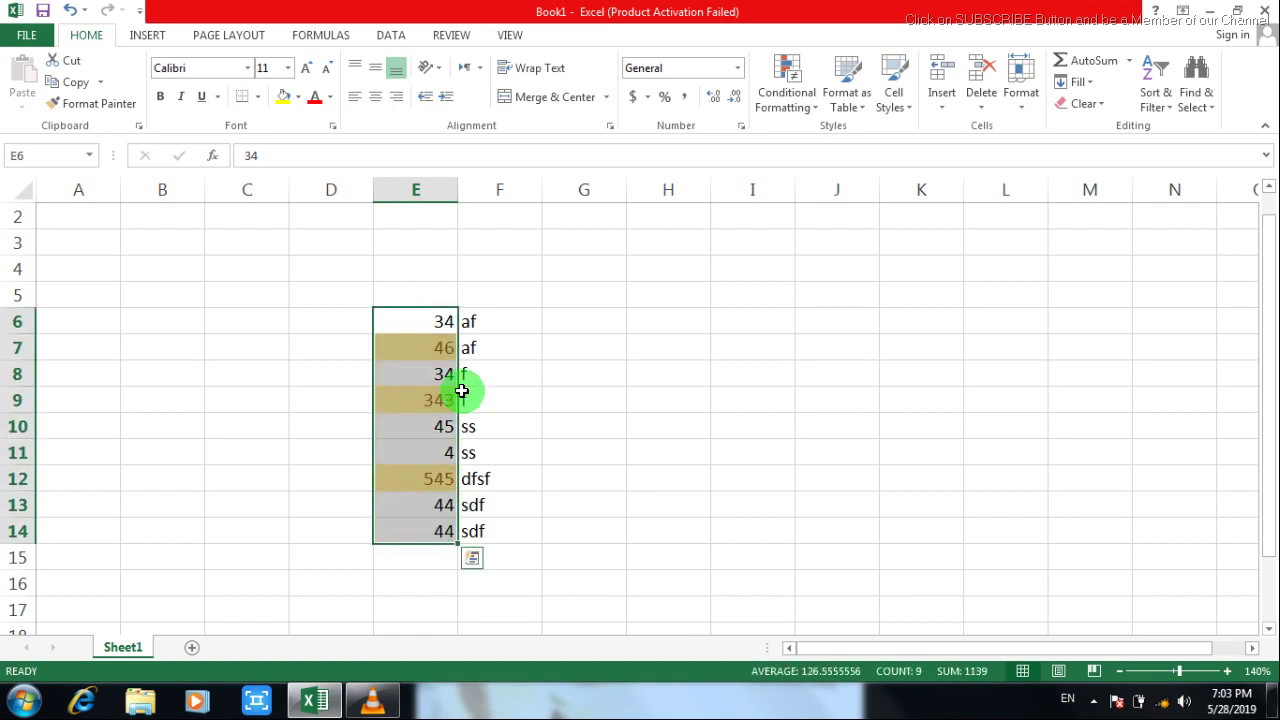
left_click(800, 112)
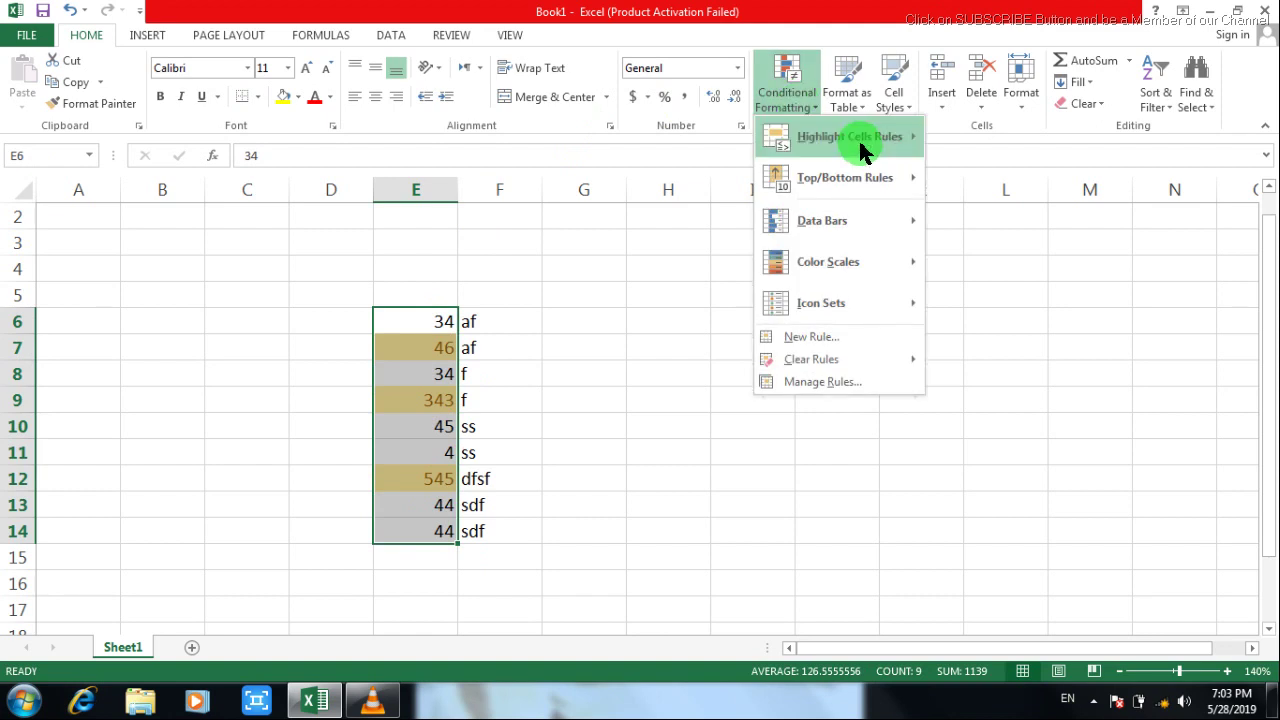
mouse_move(829, 140)
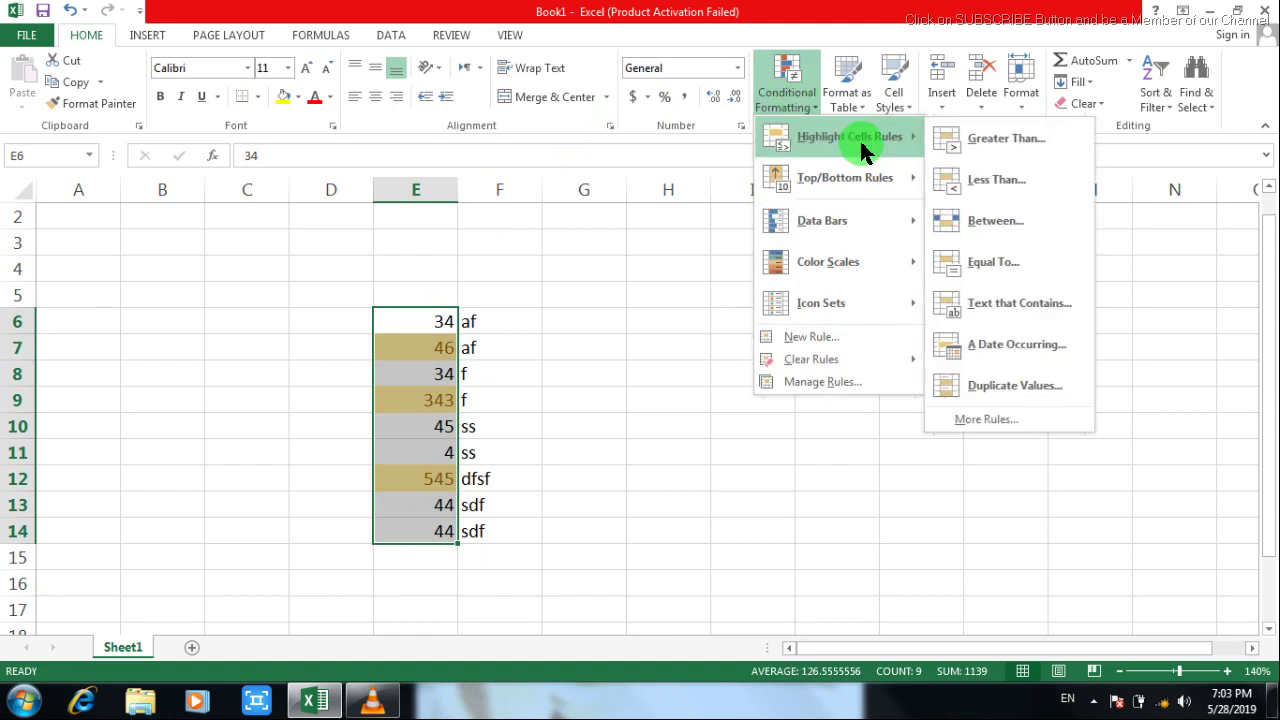
left_click(988, 190)
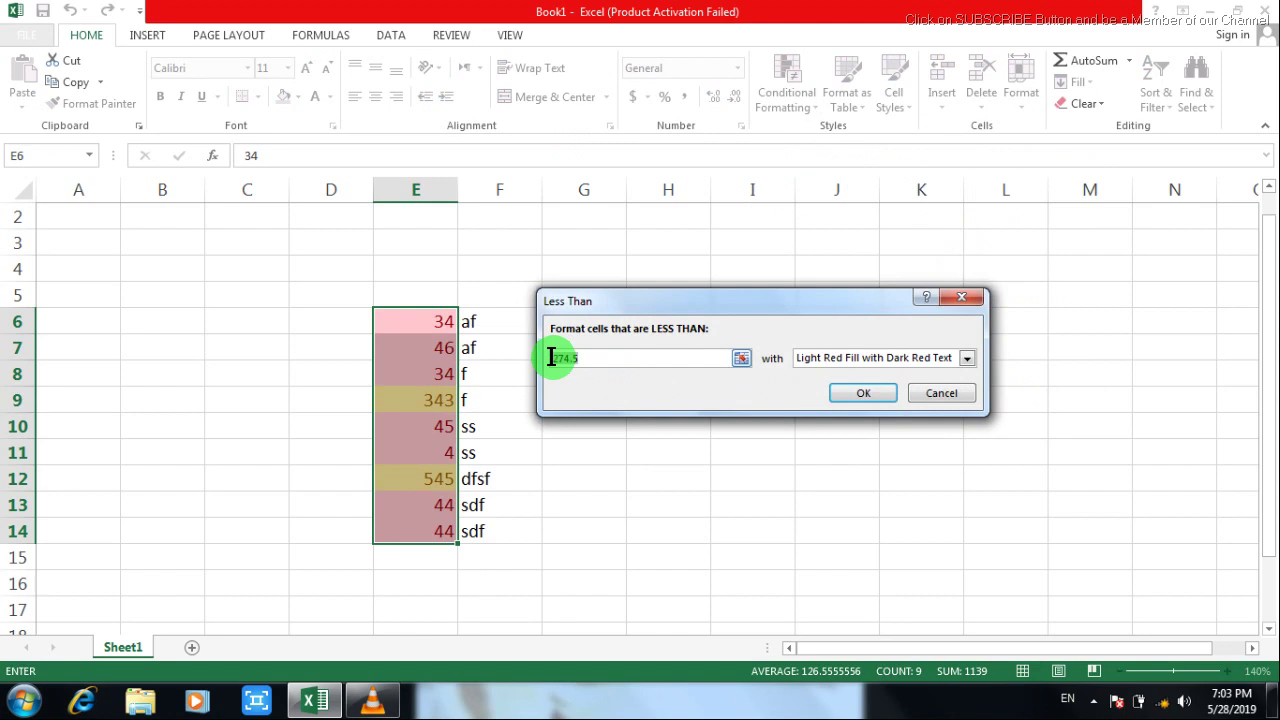
type("34")
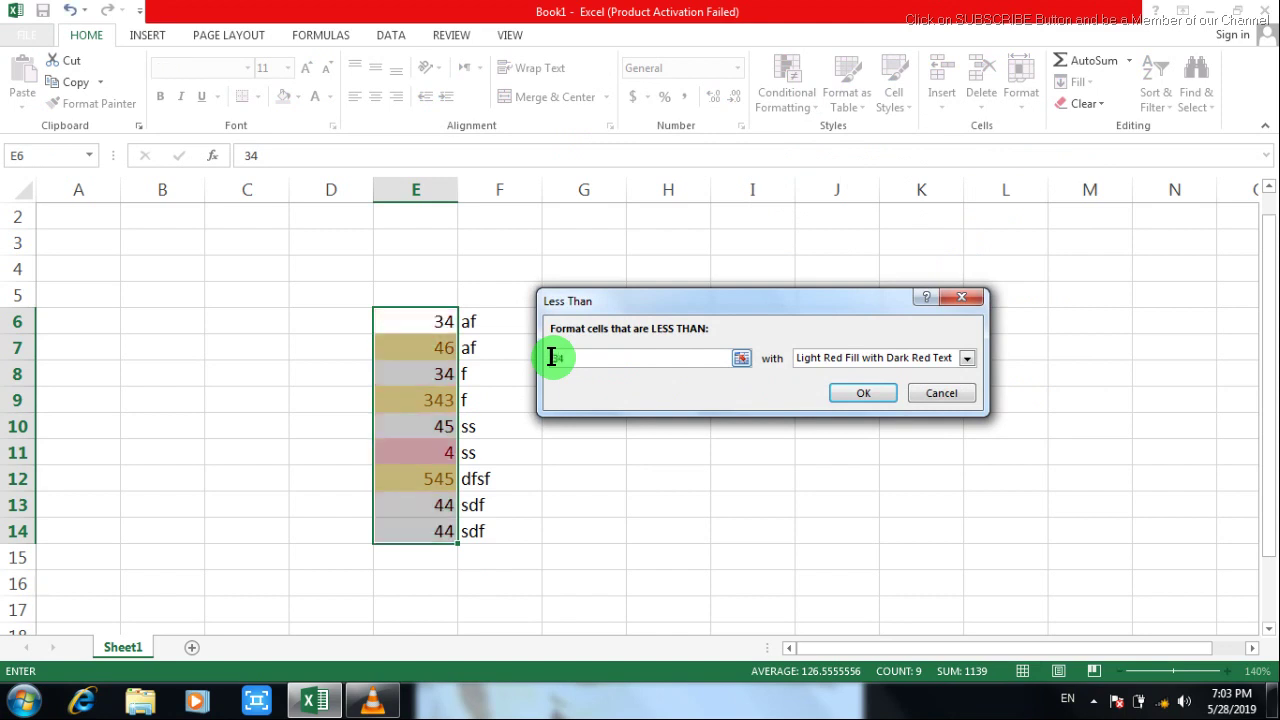
left_click(967, 360)
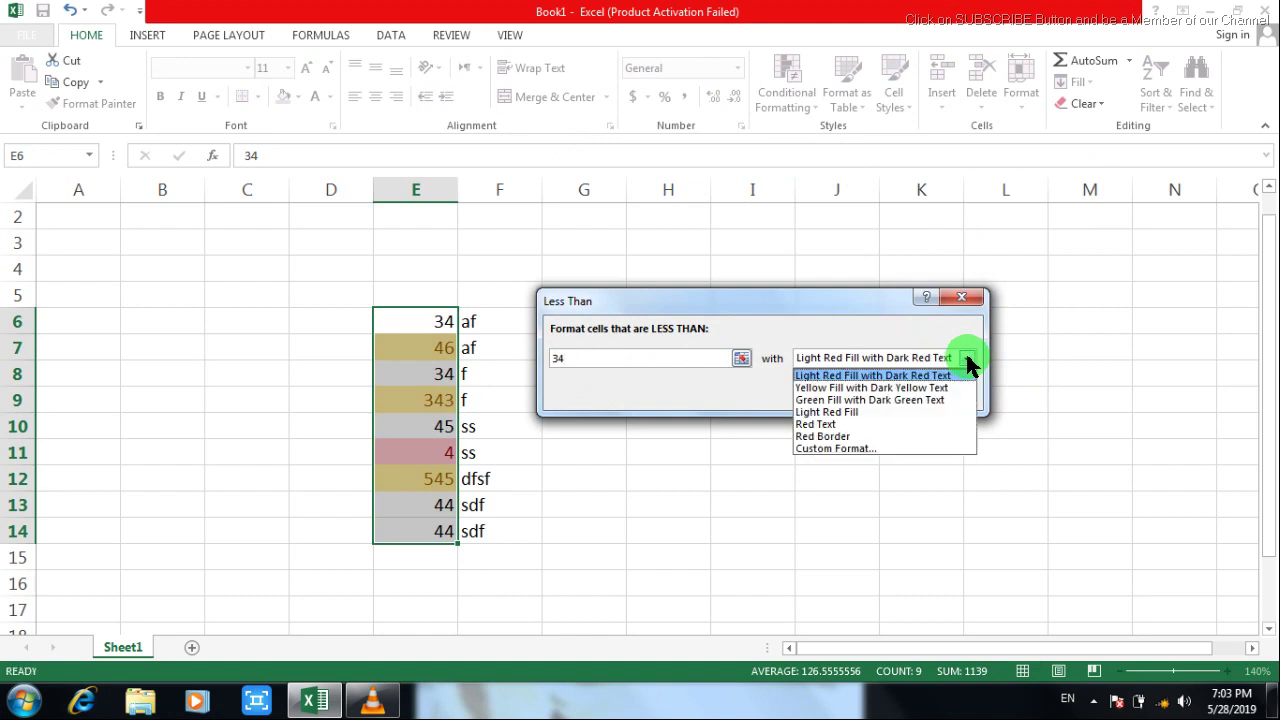
left_click(884, 424)
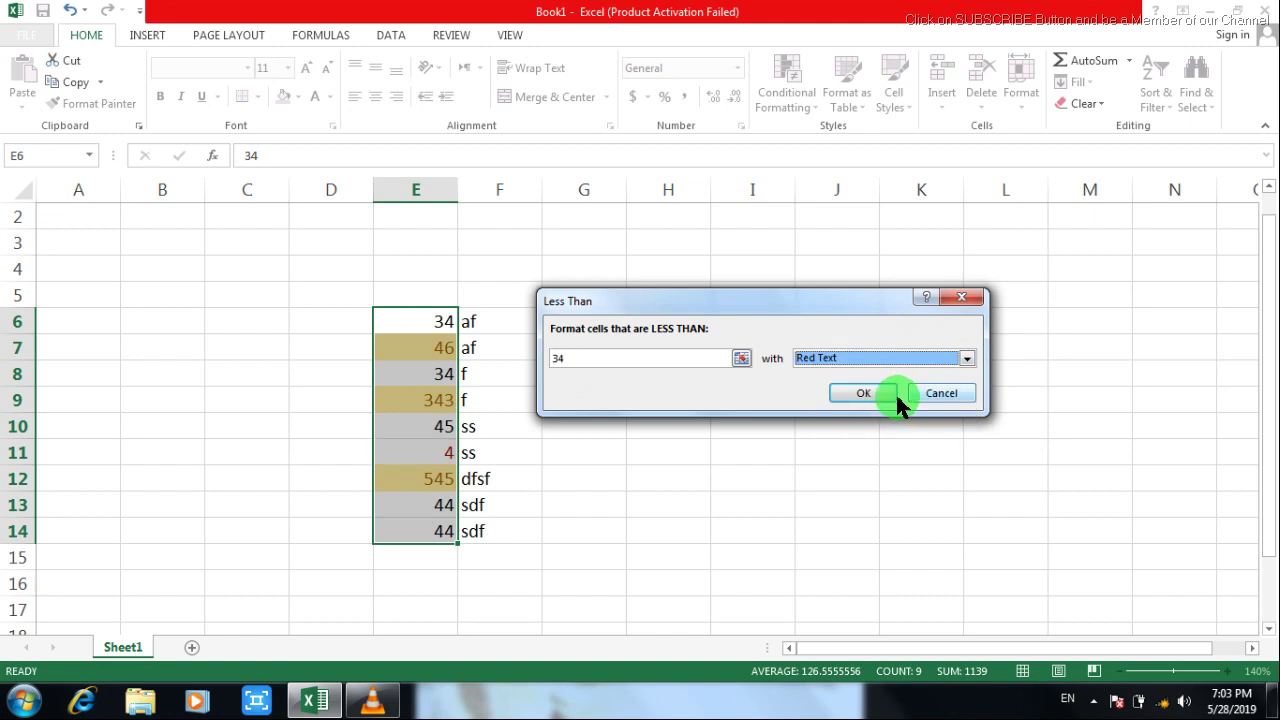
left_click(889, 392)
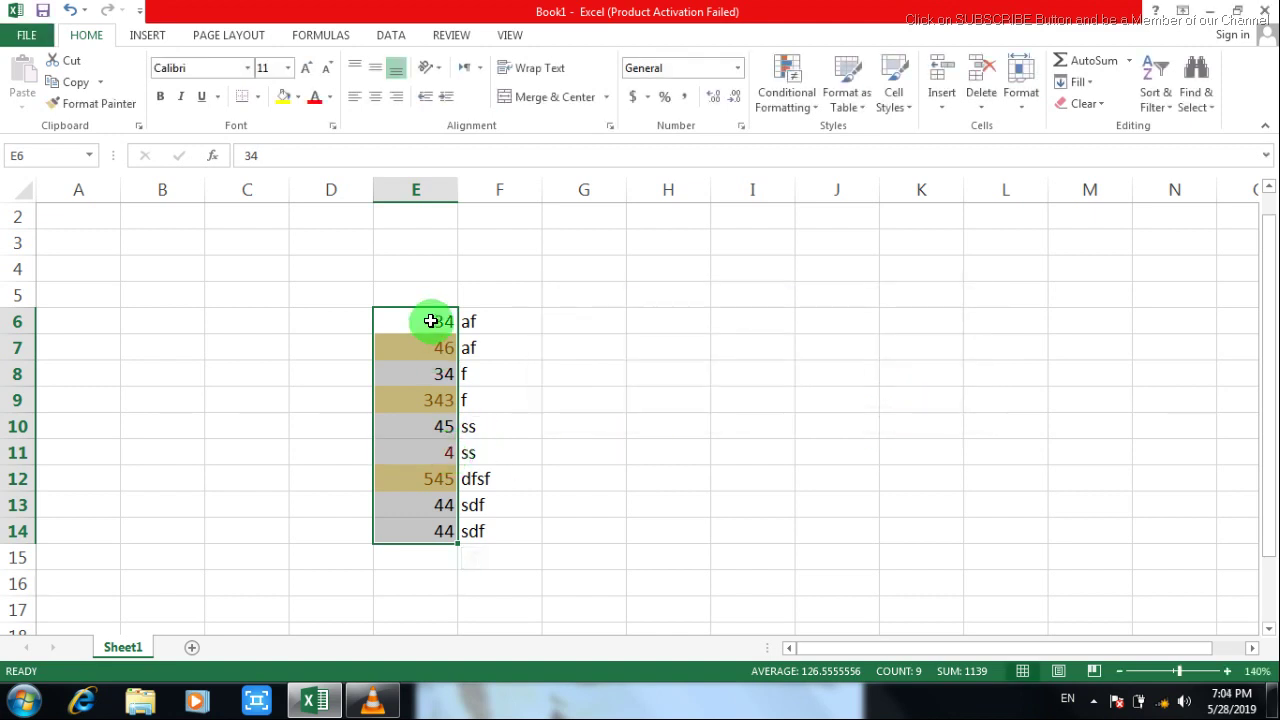
Step: Change the value in cell E10 to 33 to test the Less Than rule
left_click(441, 454)
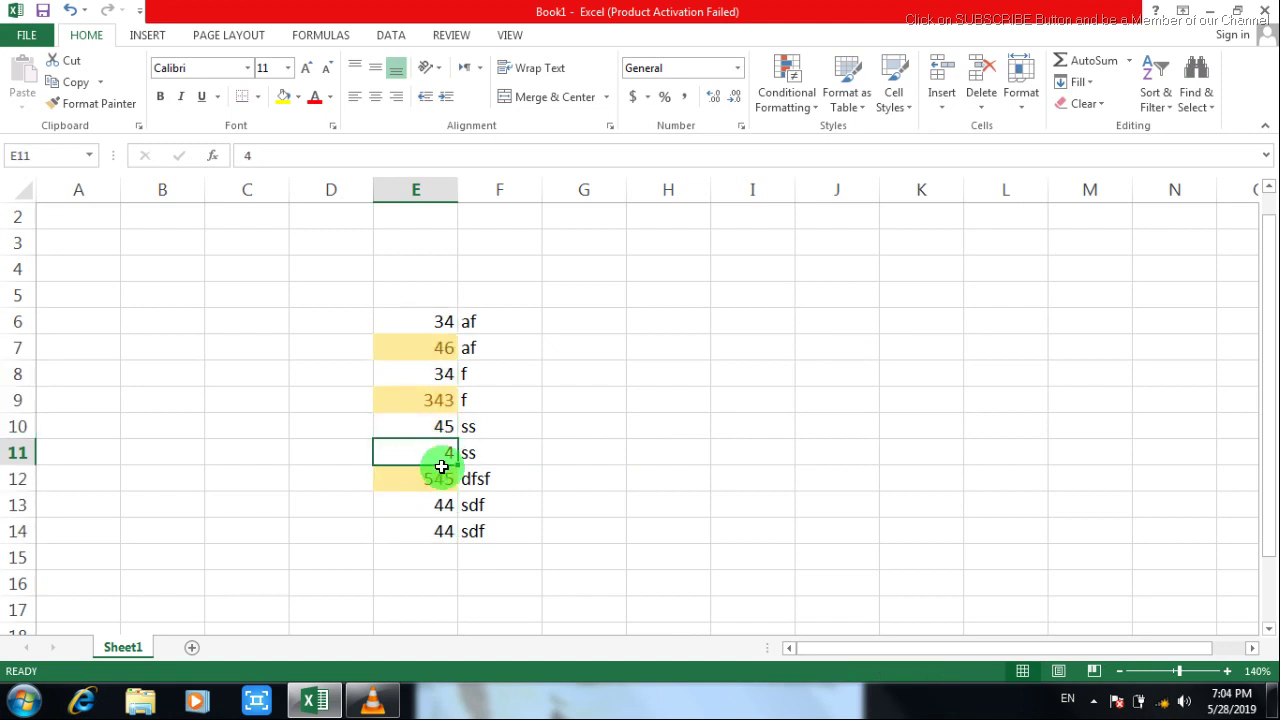
double_click(442, 469)
left_click(445, 449)
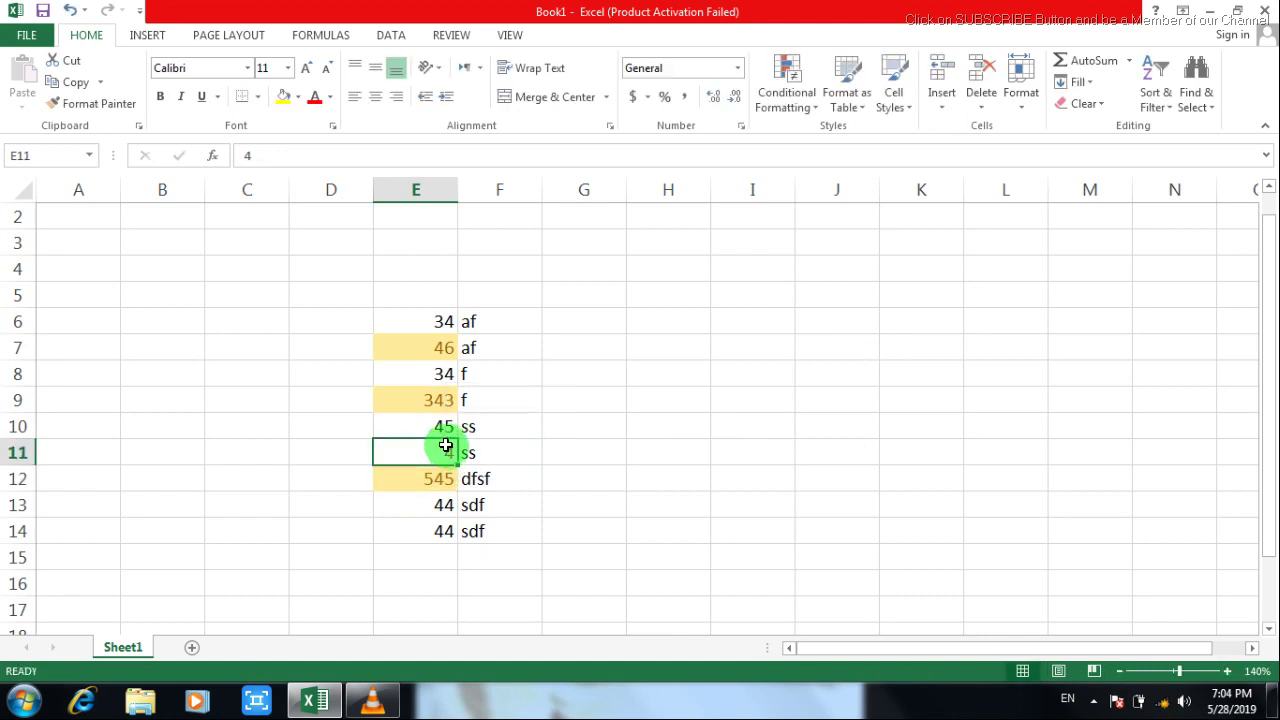
left_click(439, 428)
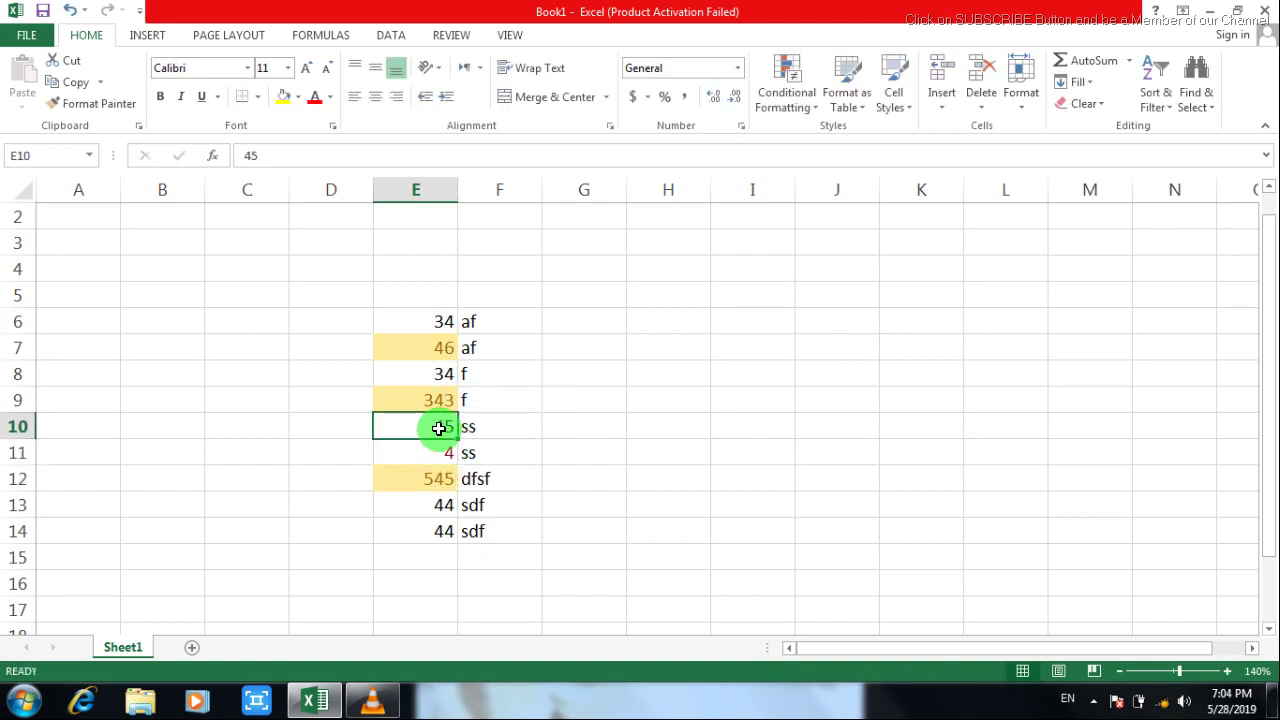
type("33")
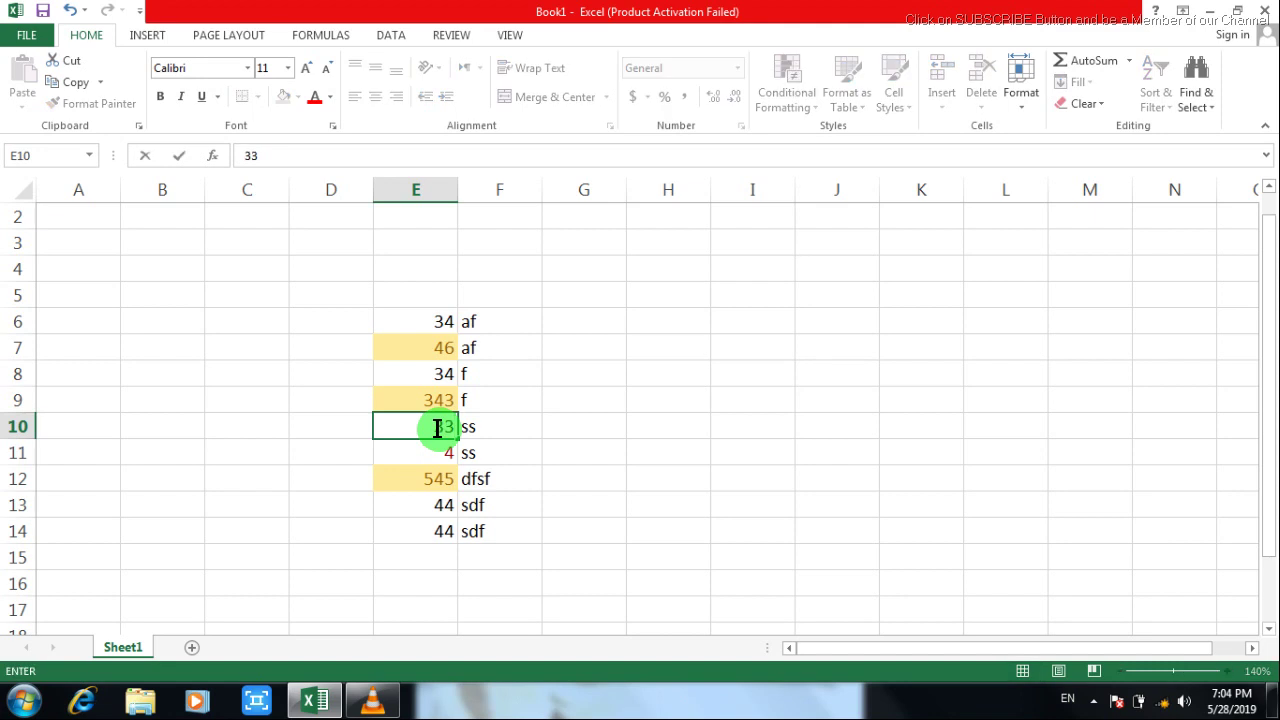
key("Return")
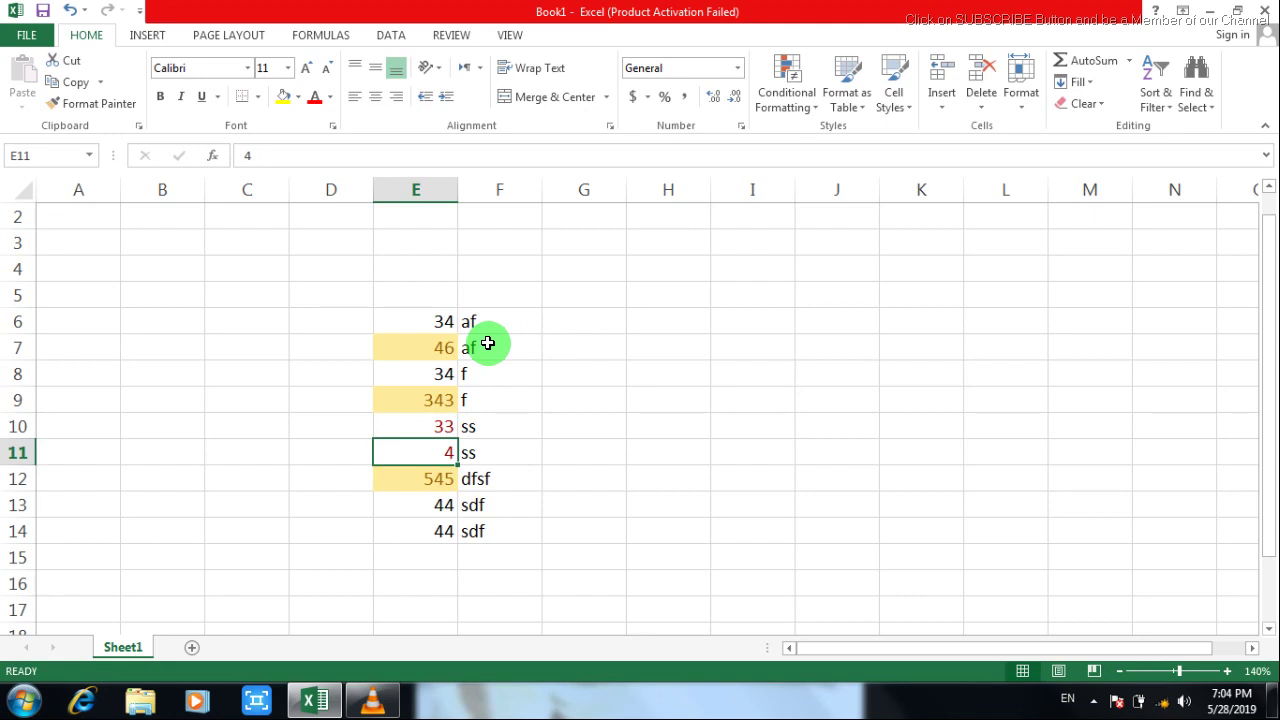
Step: Set up a Between highlight rule for cells E6:E14 with 30 and 46 as the limits
left_click_drag(437, 321, 430, 529)
left_click(787, 92)
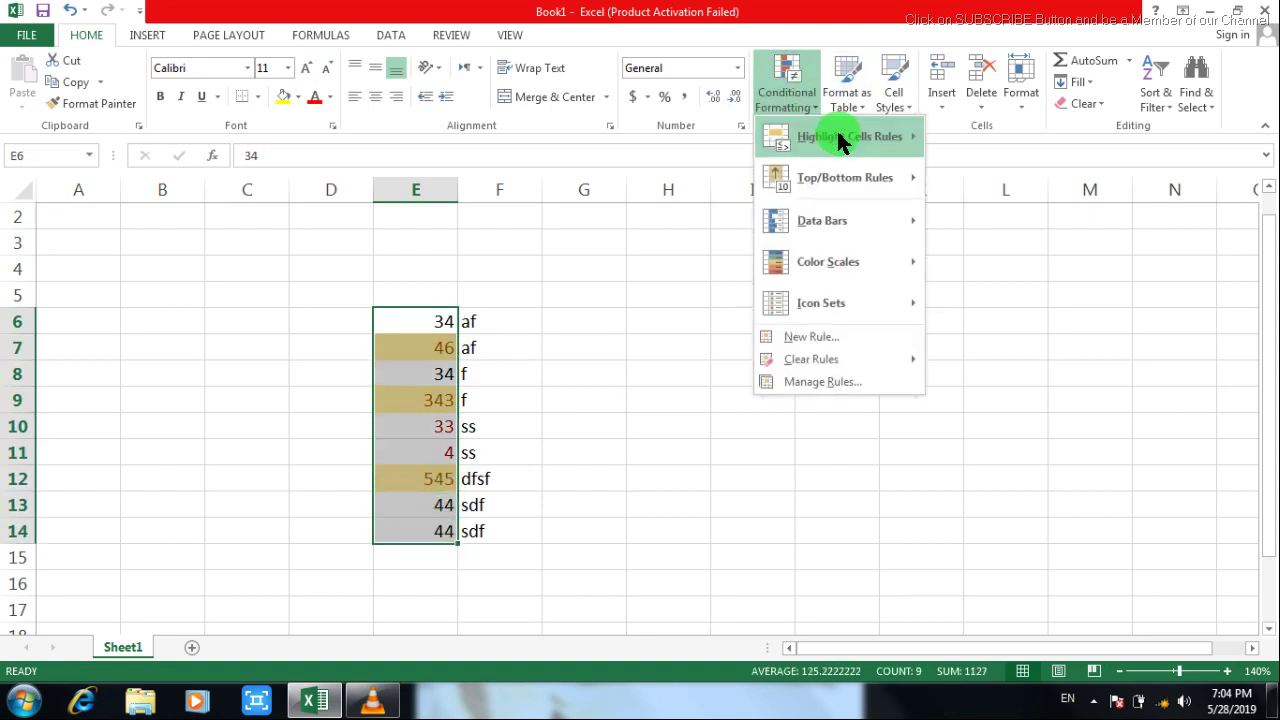
mouse_move(837, 131)
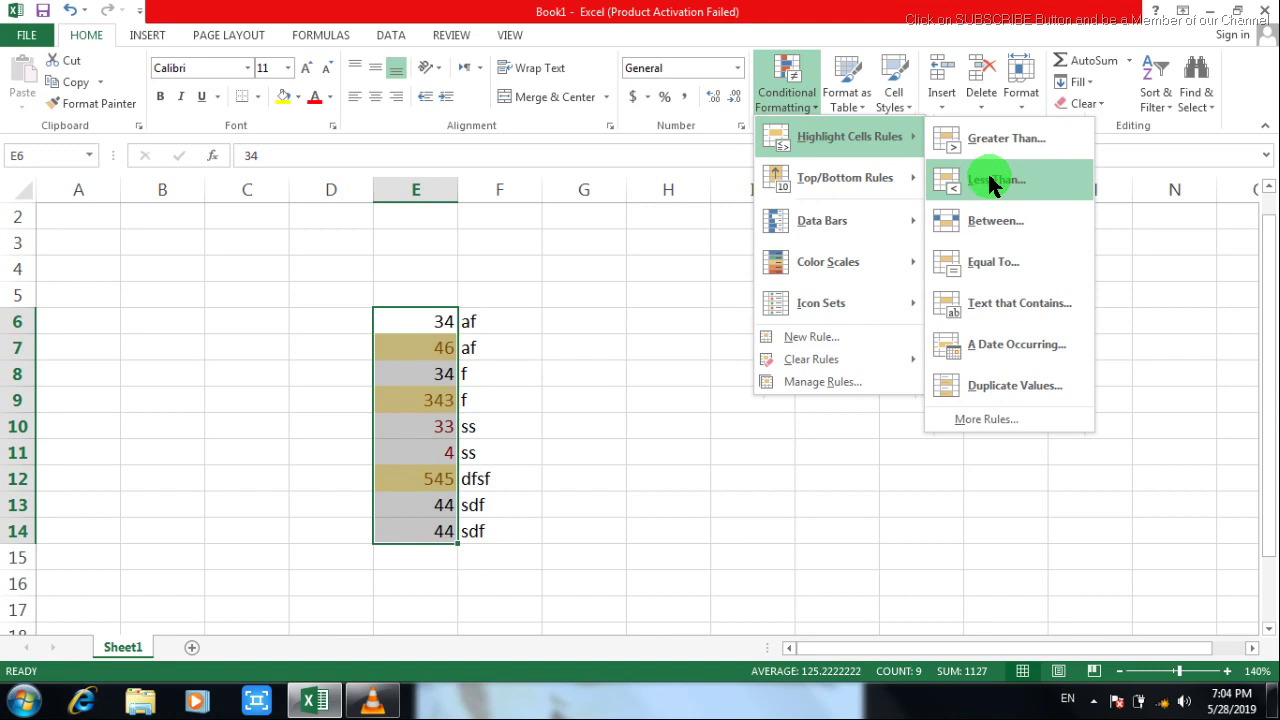
left_click(993, 232)
left_click_drag(610, 357, 567, 356)
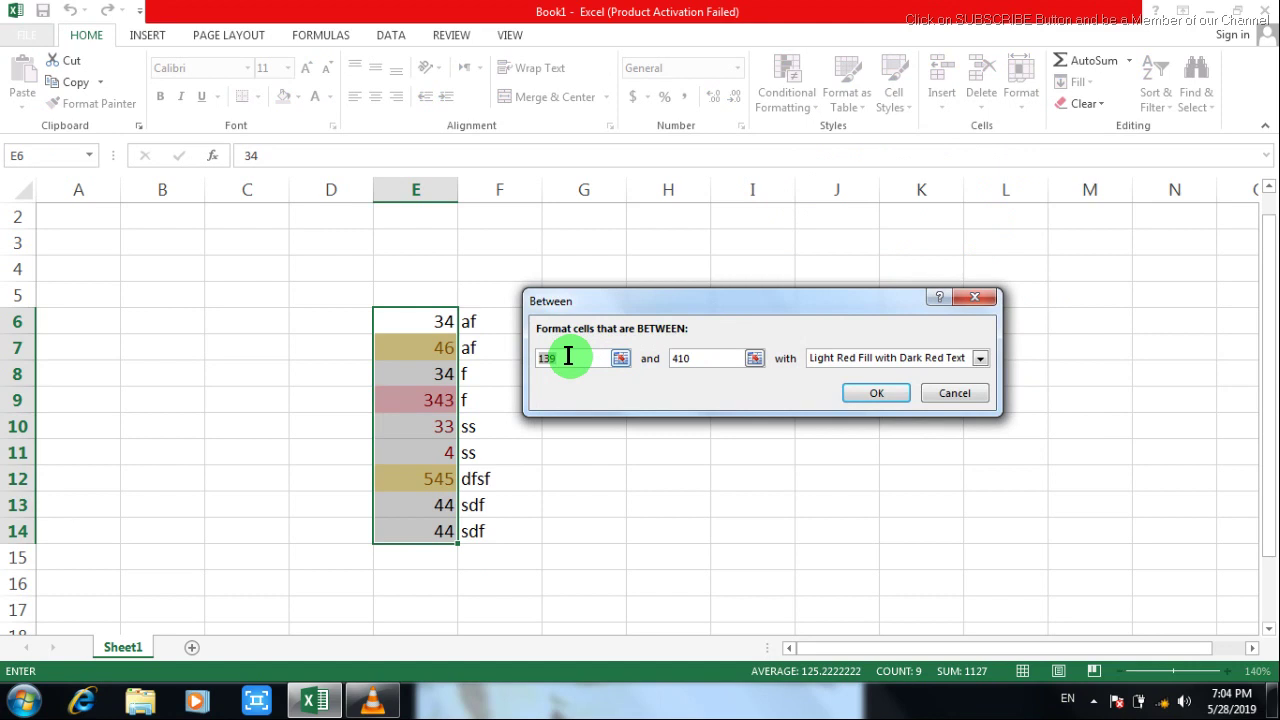
key("BackSpace")
type("30")
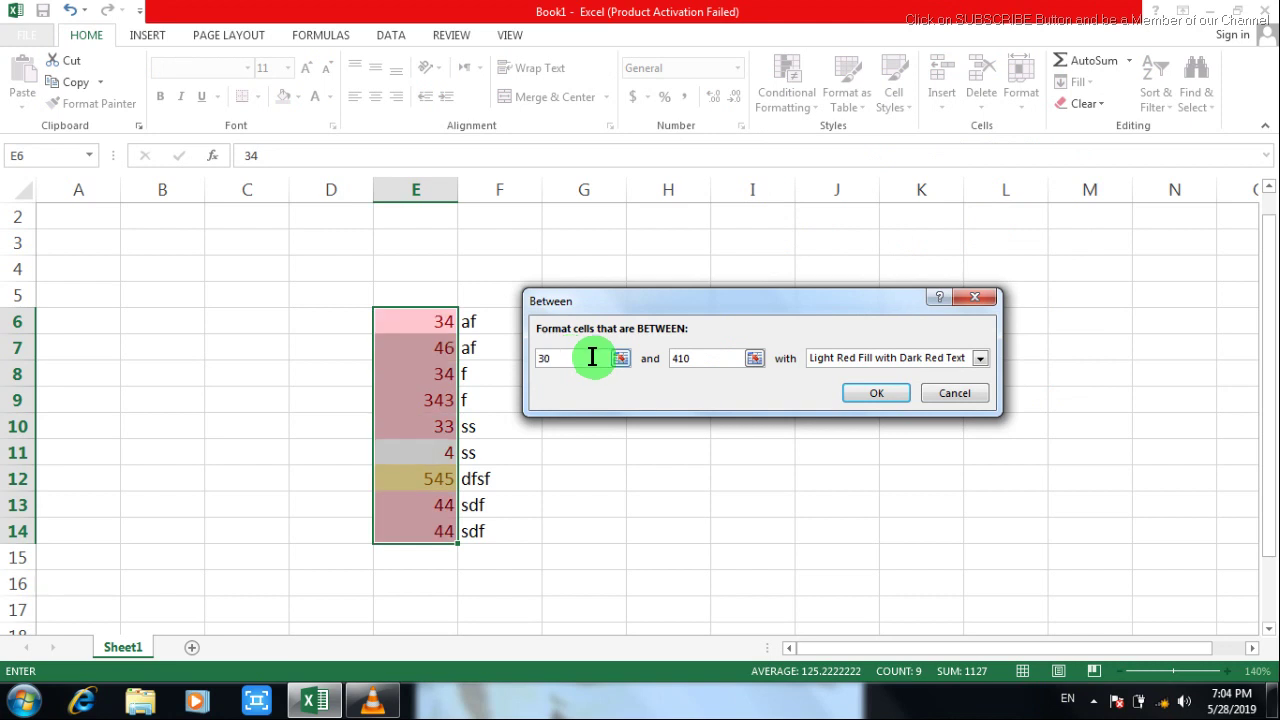
left_click(693, 358)
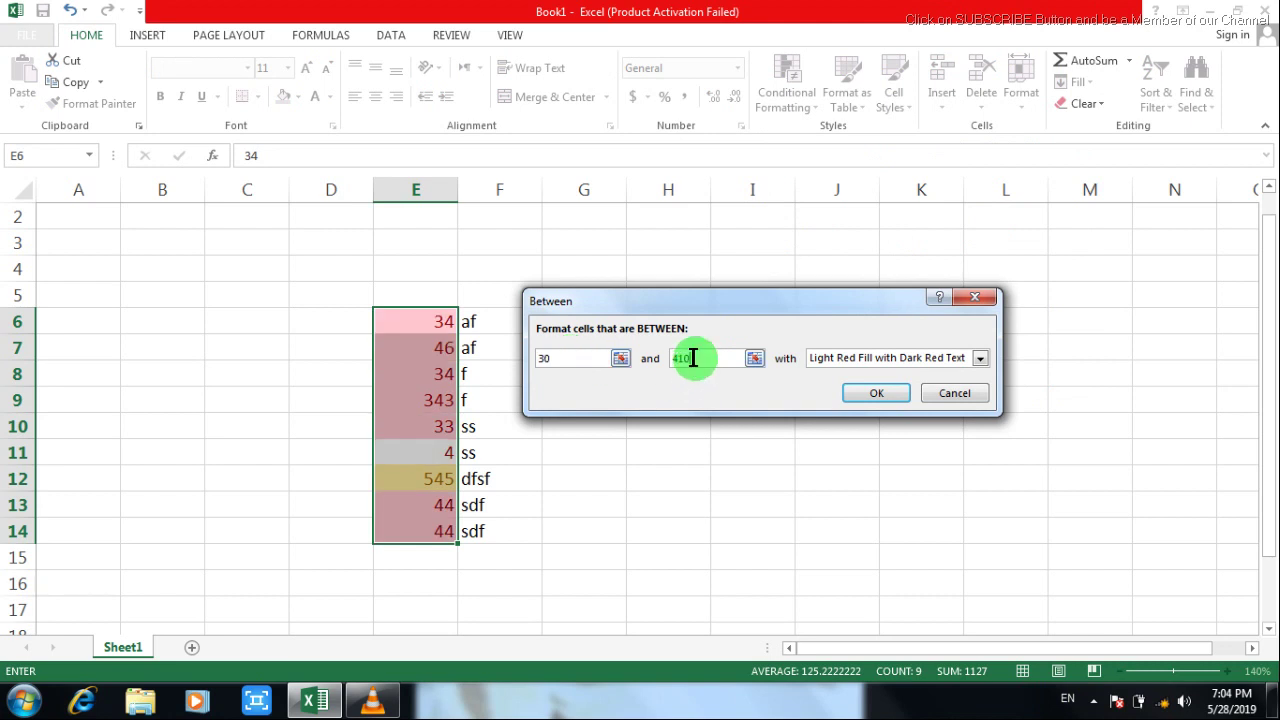
key("BackSpace")
key("BackSpace")
key("BackSpace")
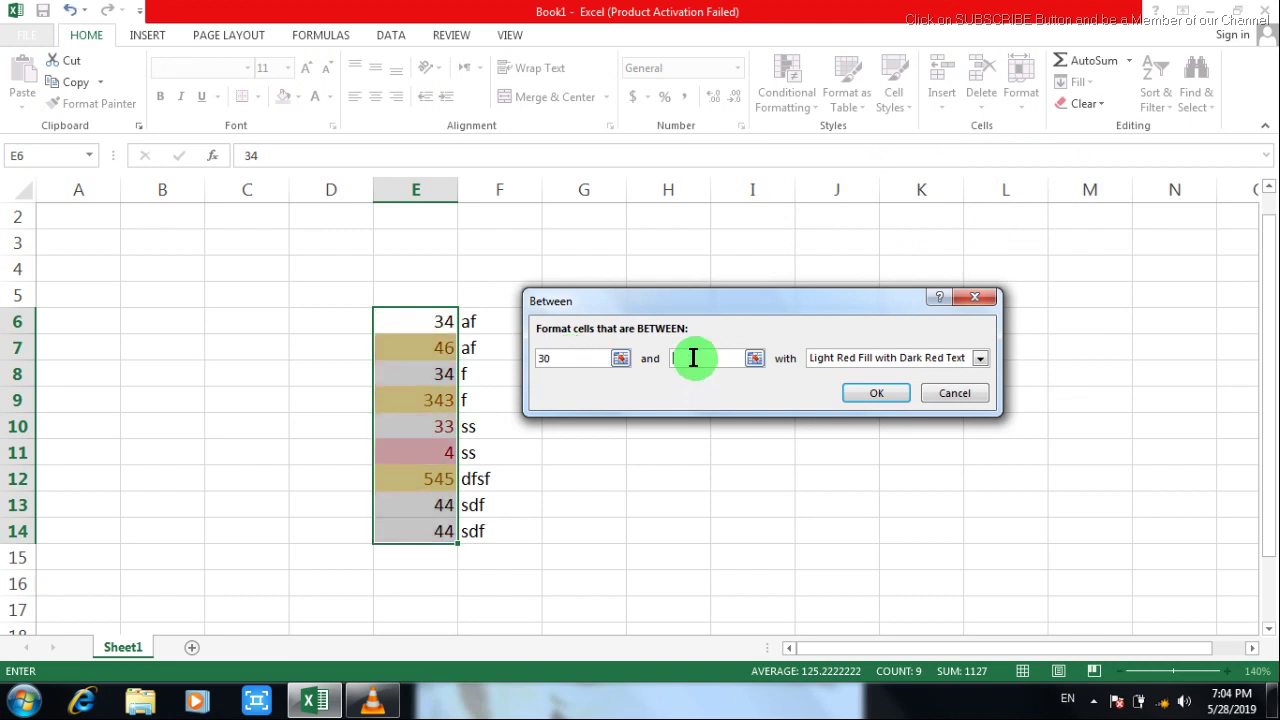
type("46")
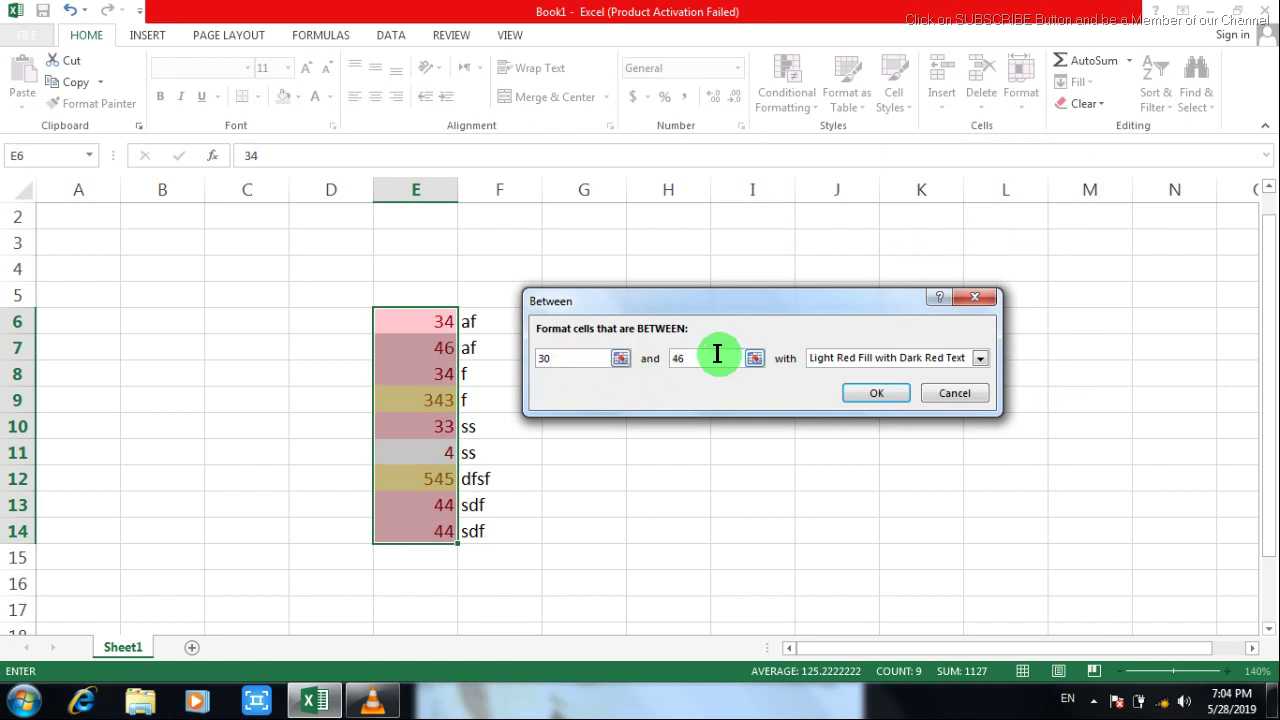
Step: Apply the Between rule with Green Fill with Dark Green Text
left_click(978, 358)
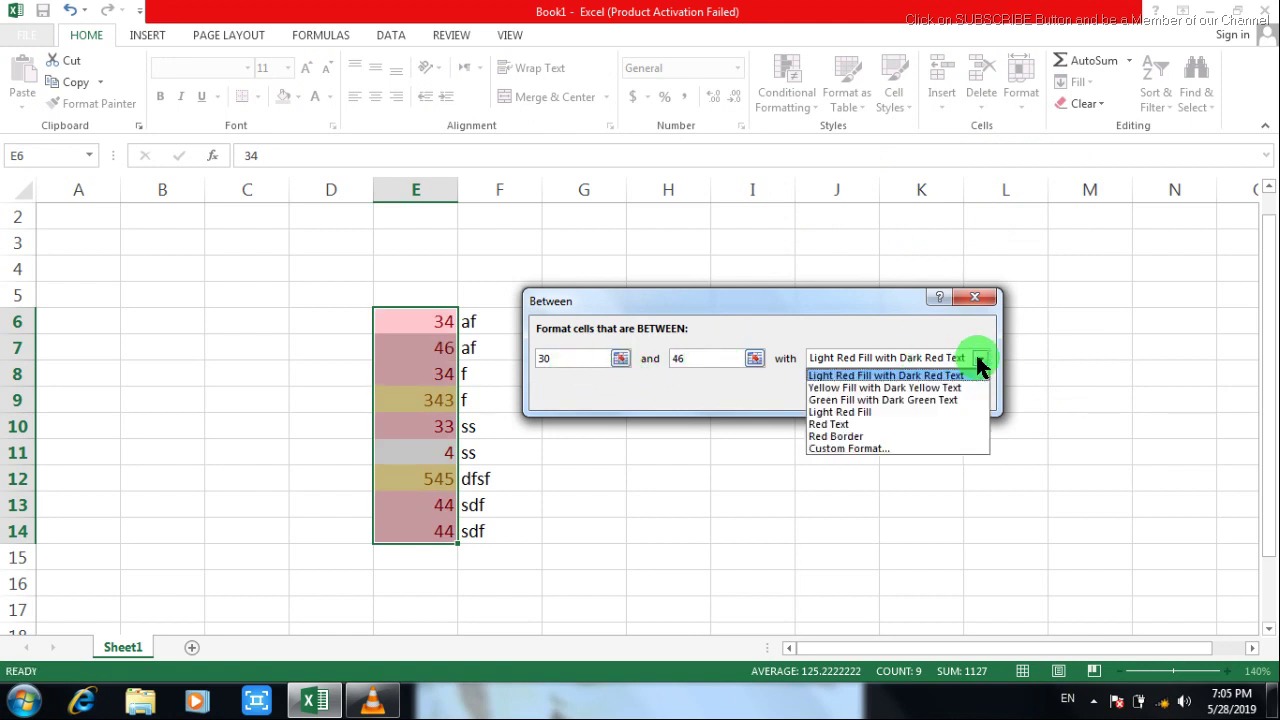
left_click(943, 400)
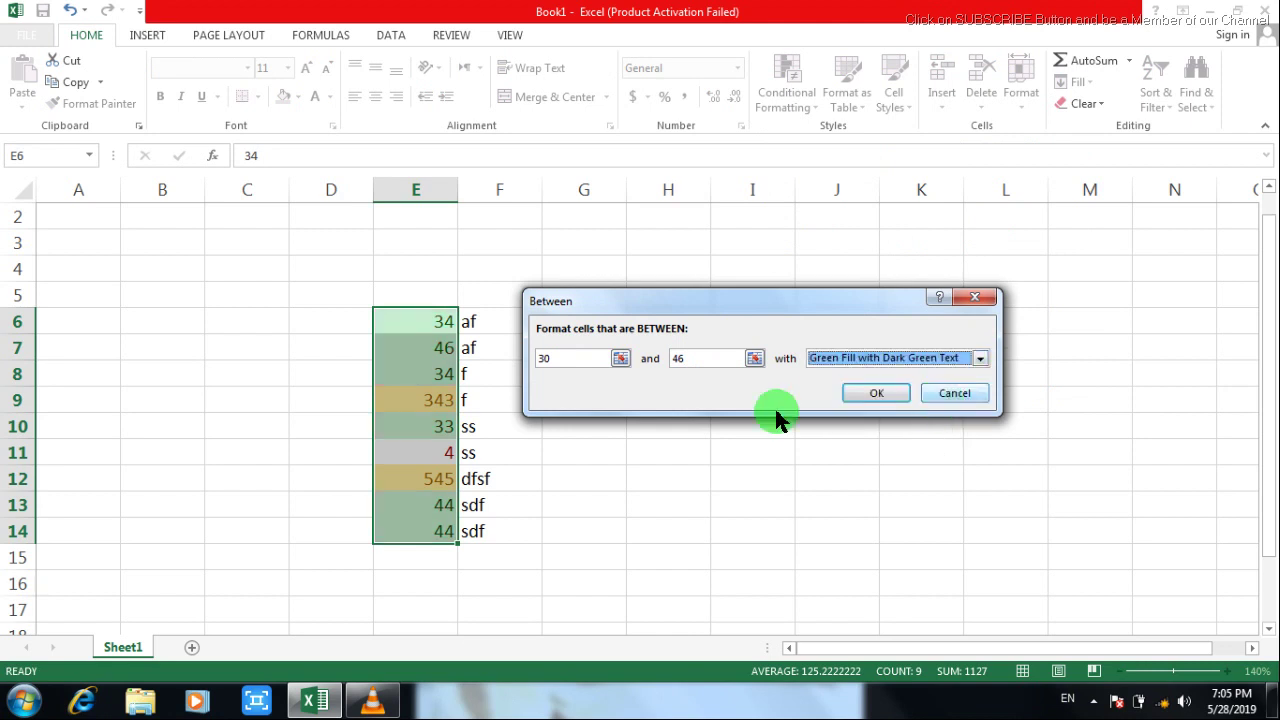
left_click(550, 362)
left_click(694, 368)
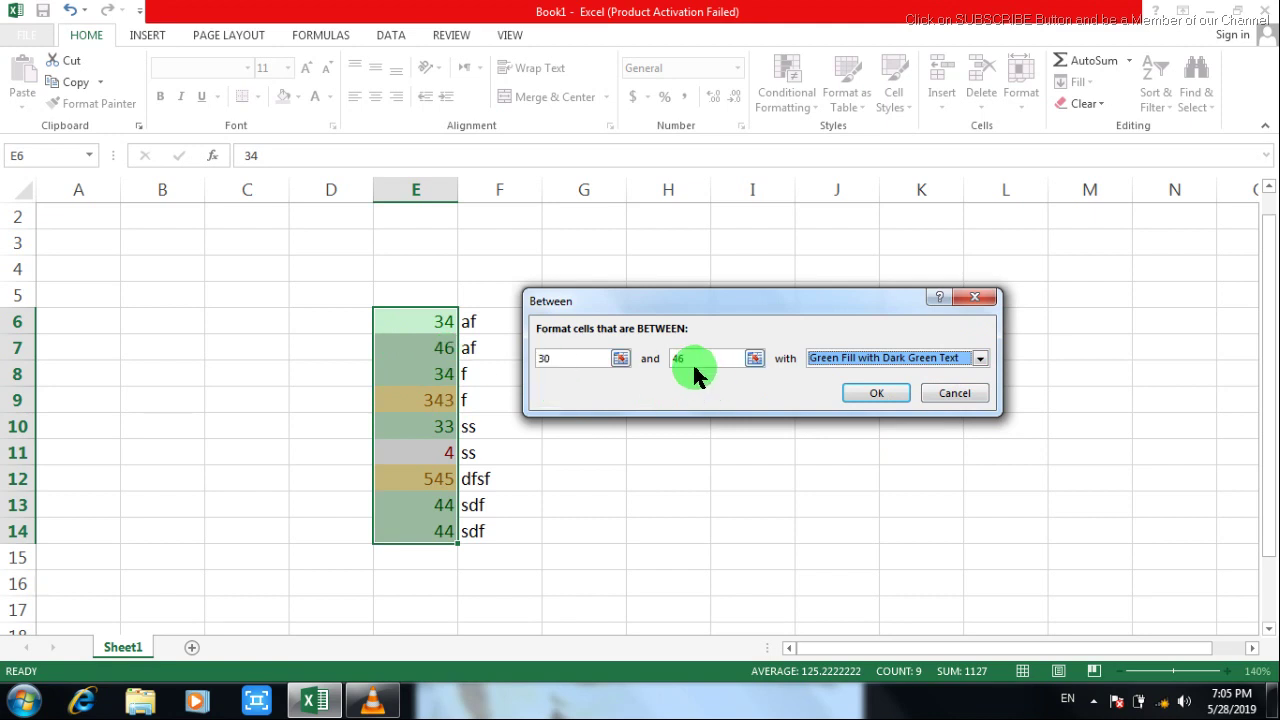
left_click(866, 393)
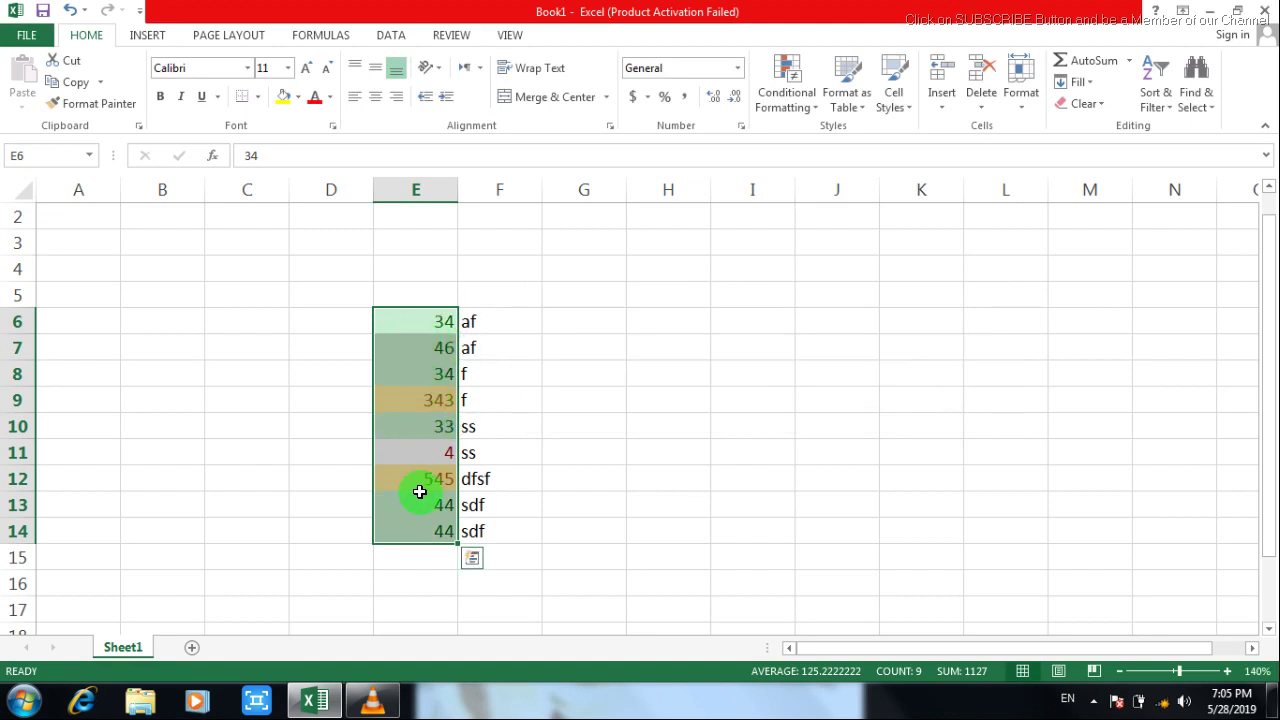
Step: Undo the Between, Less Than and Greater Than rules on E6:E14 along with the value changes in E7 and E10
key("ctrl+z")
key("ctrl+z")
key("ctrl+z")
key("ctrl+z")
key("ctrl+z")
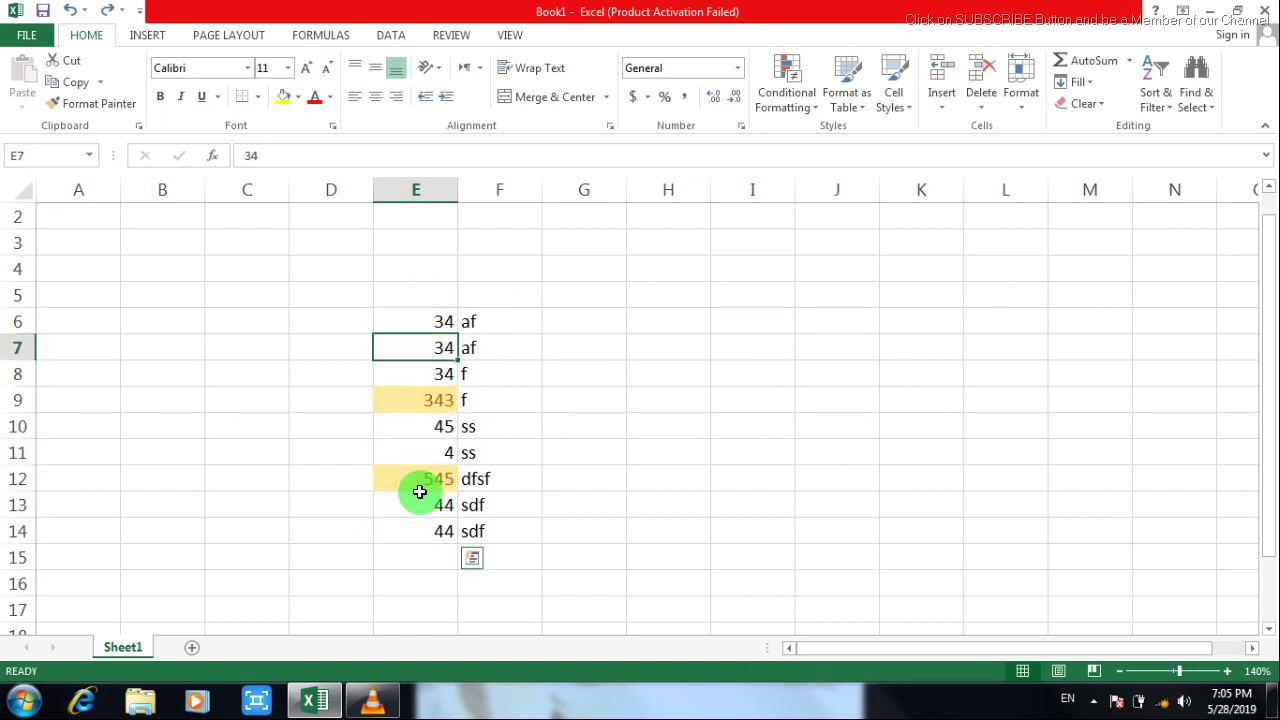
key("ctrl+z")
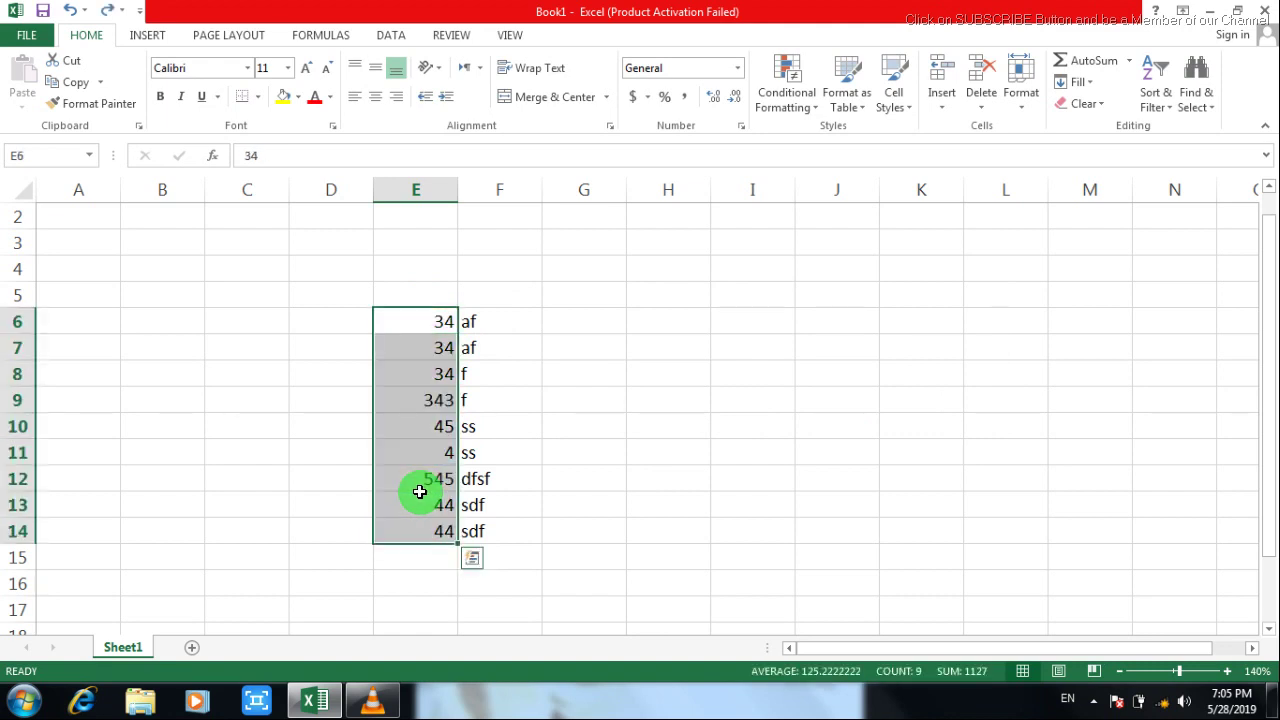
Step: Apply an Equal To highlight rule to cells E6:E14 for the value 34 with Red Text formatting
left_click(798, 115)
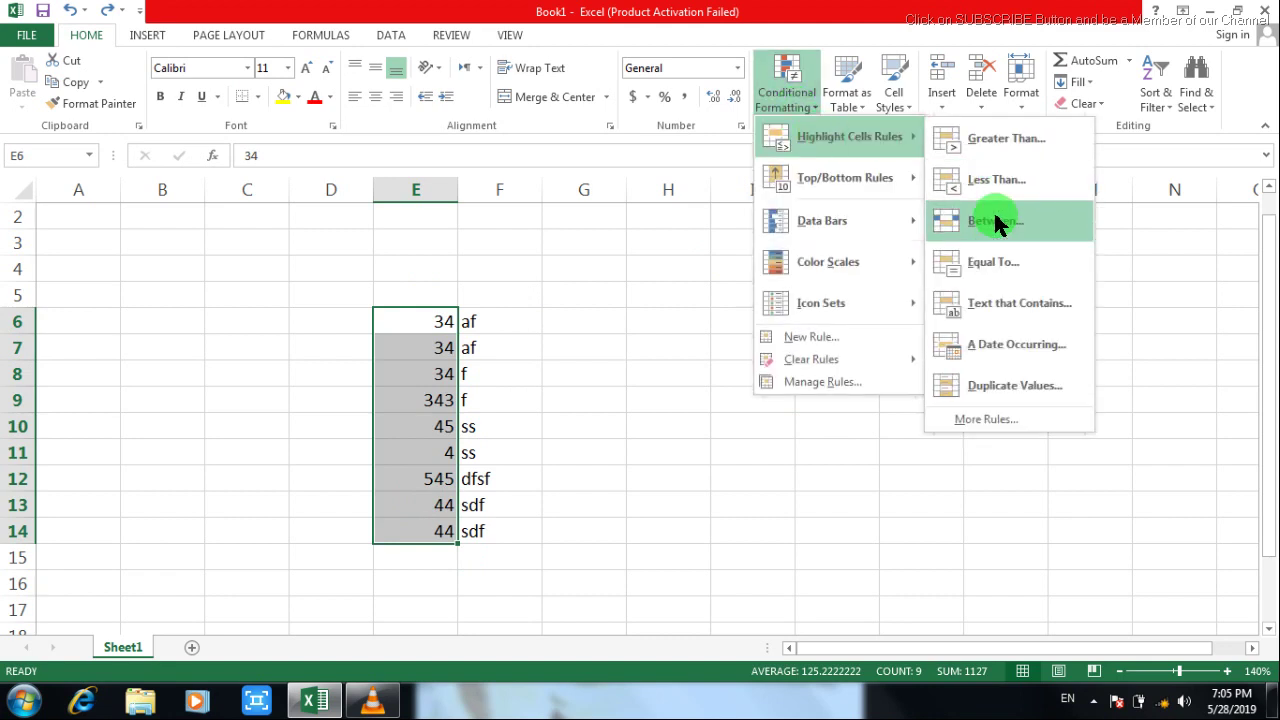
left_click(1005, 264)
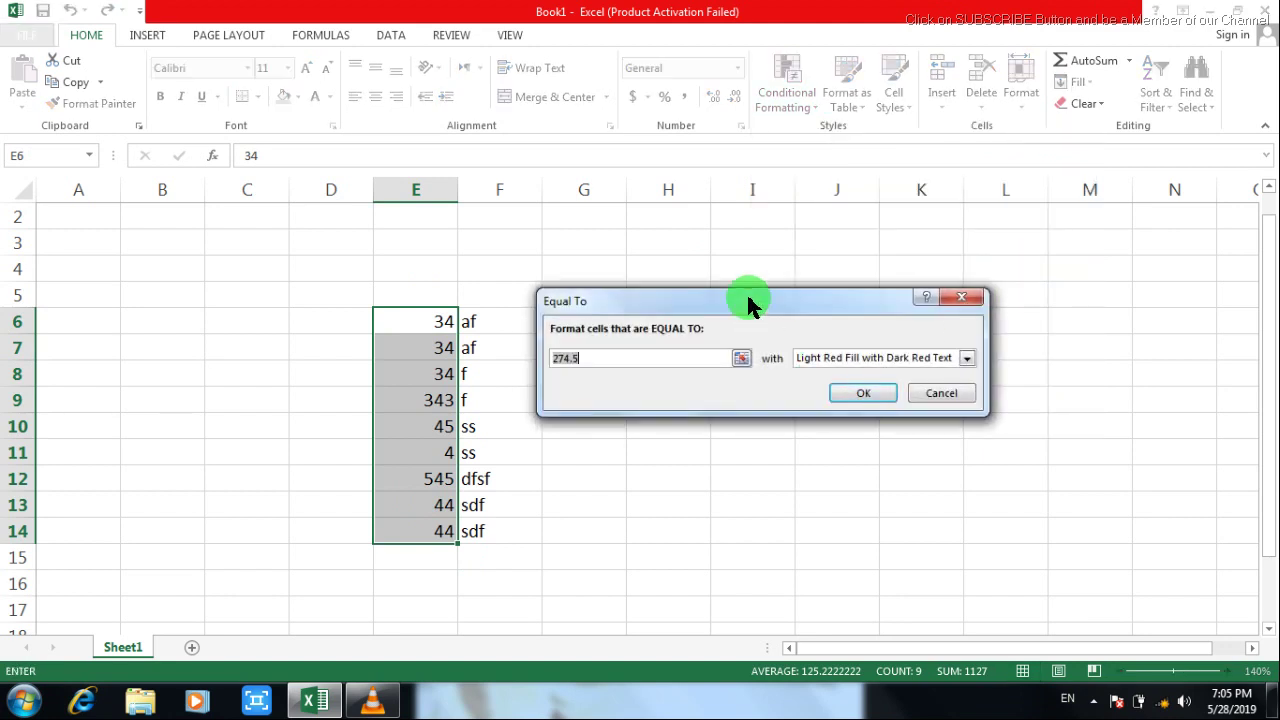
left_click_drag(750, 305, 808, 306)
left_click(637, 359)
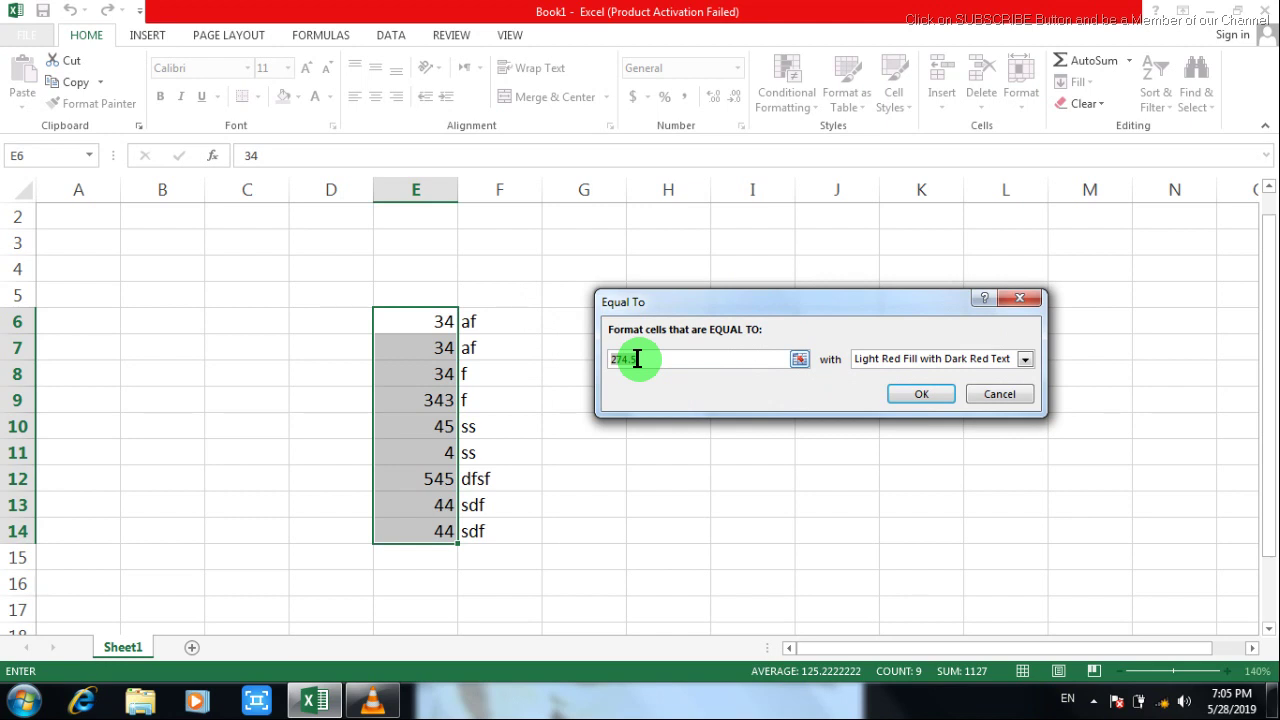
type("34")
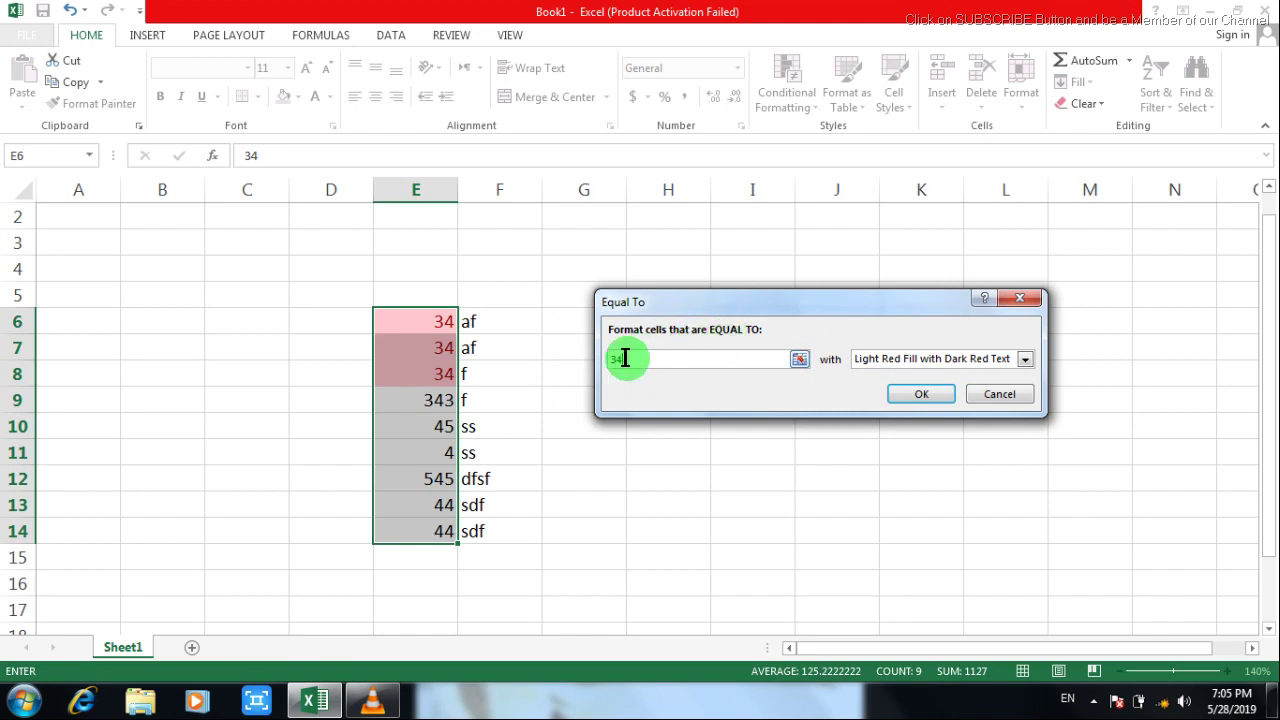
left_click(1023, 358)
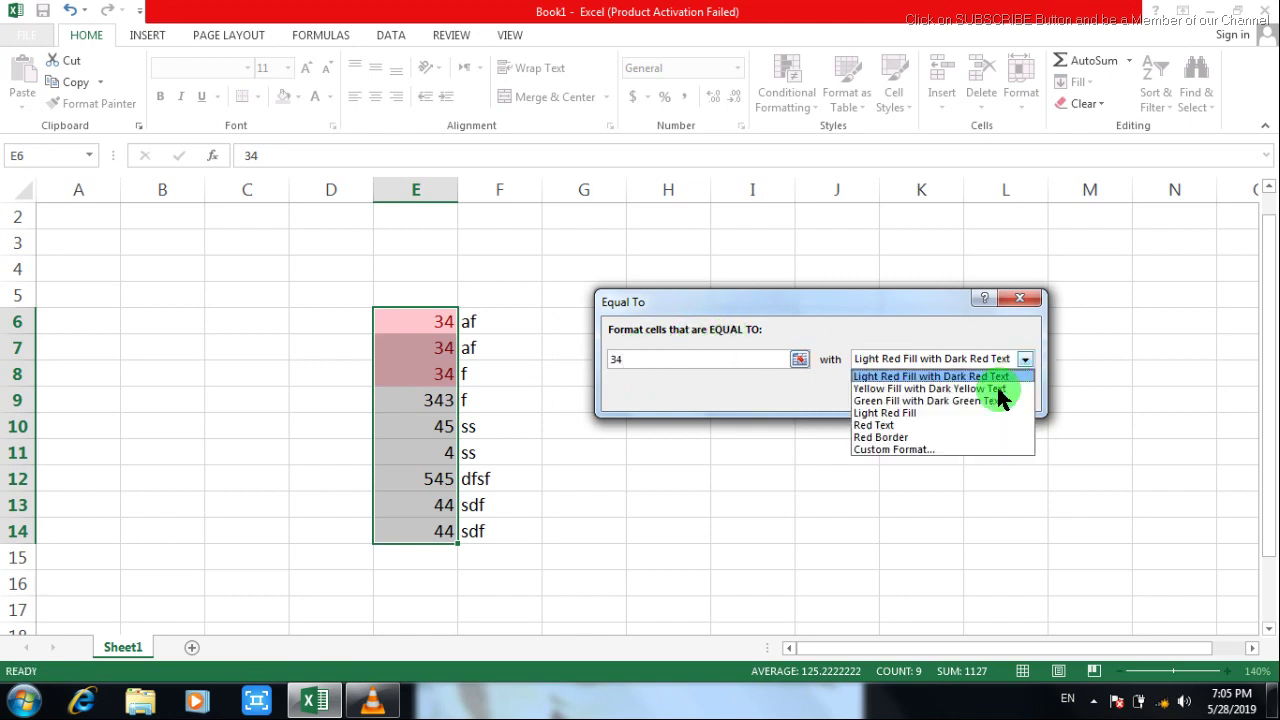
left_click(978, 424)
left_click(928, 393)
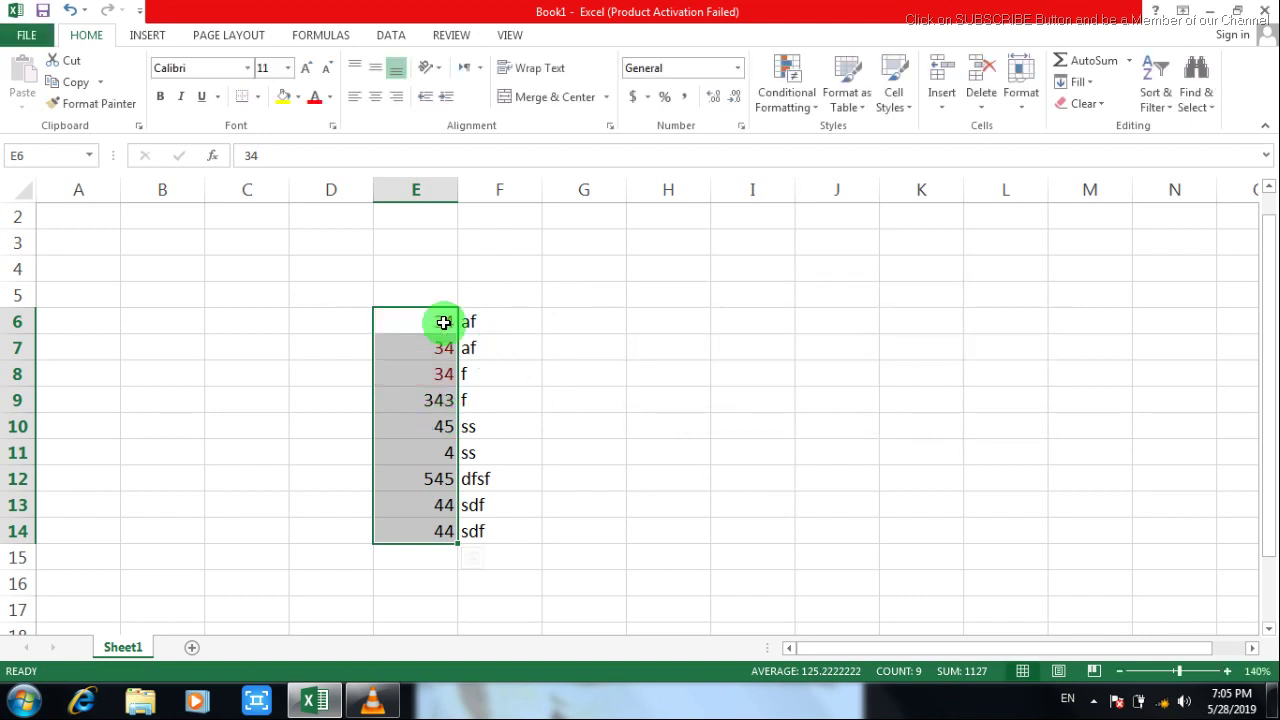
Step: Change the value in cell E10 to 34 to test the Equal To rule
left_click(436, 425)
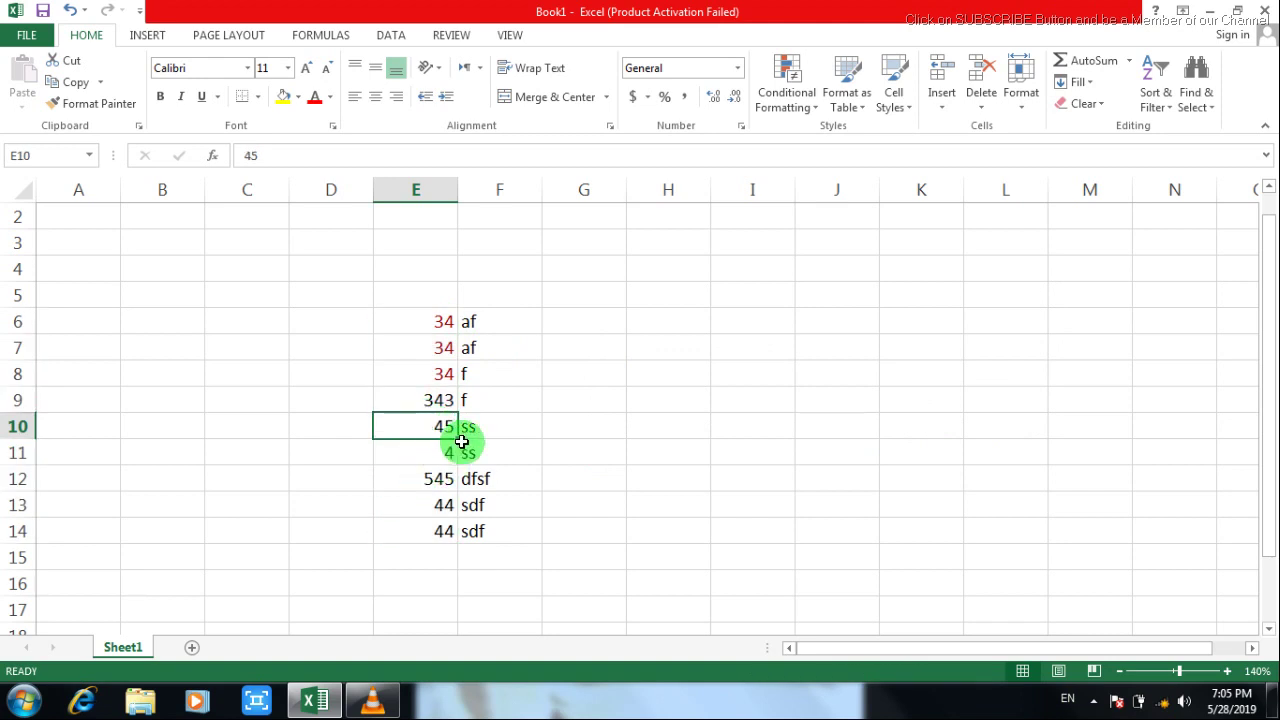
type("34")
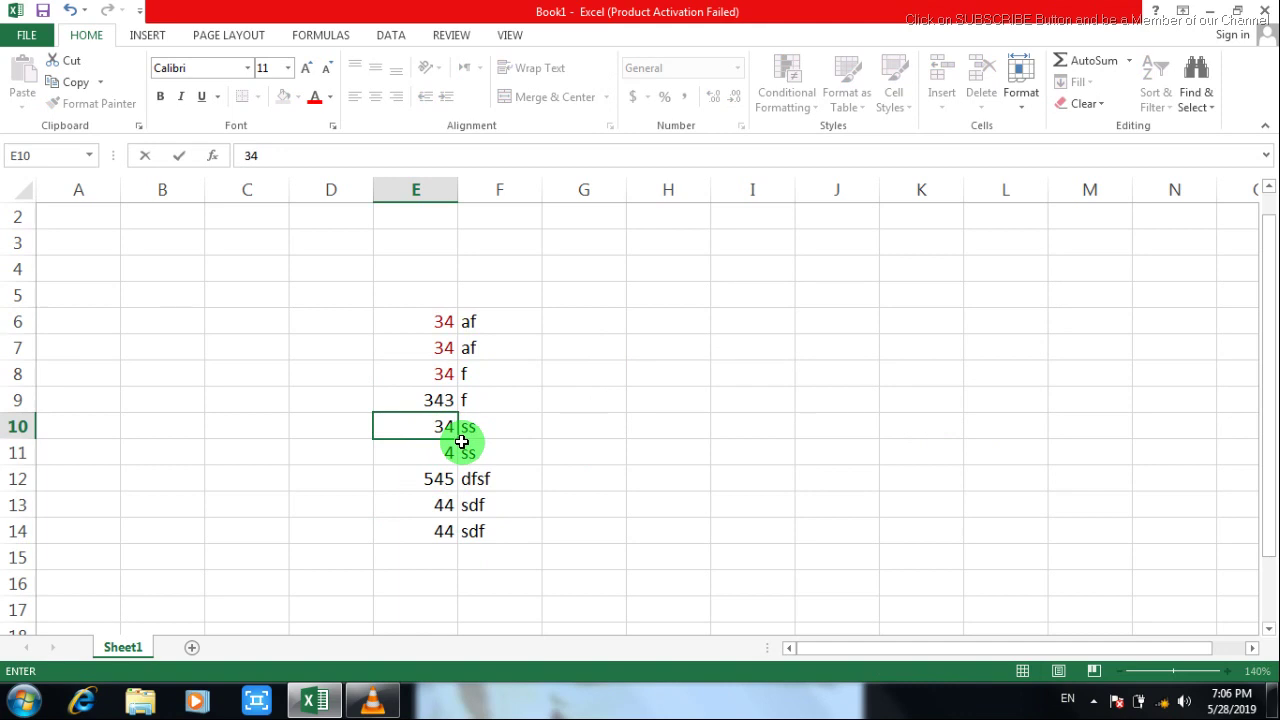
key("Return")
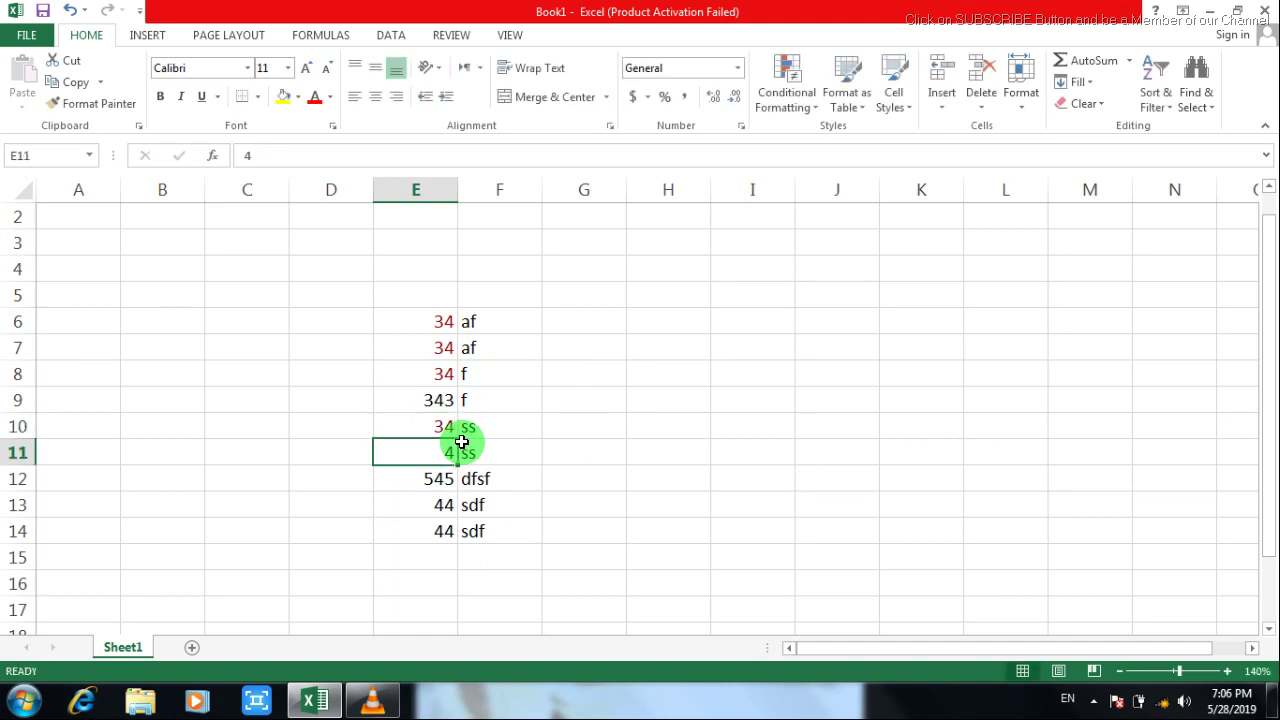
Step: Undo the value change in cell E10 and the Equal To rule on E6:E14
key("ctrl+z")
key("ctrl+z")
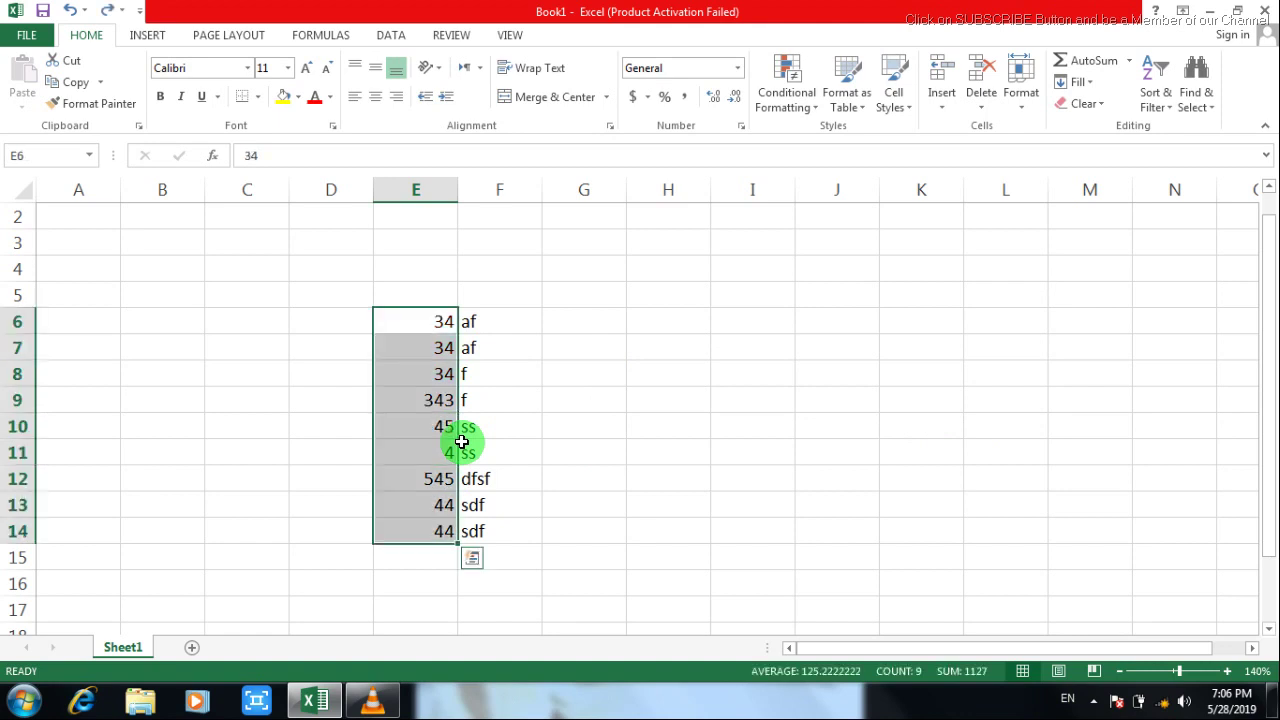
left_click(783, 95)
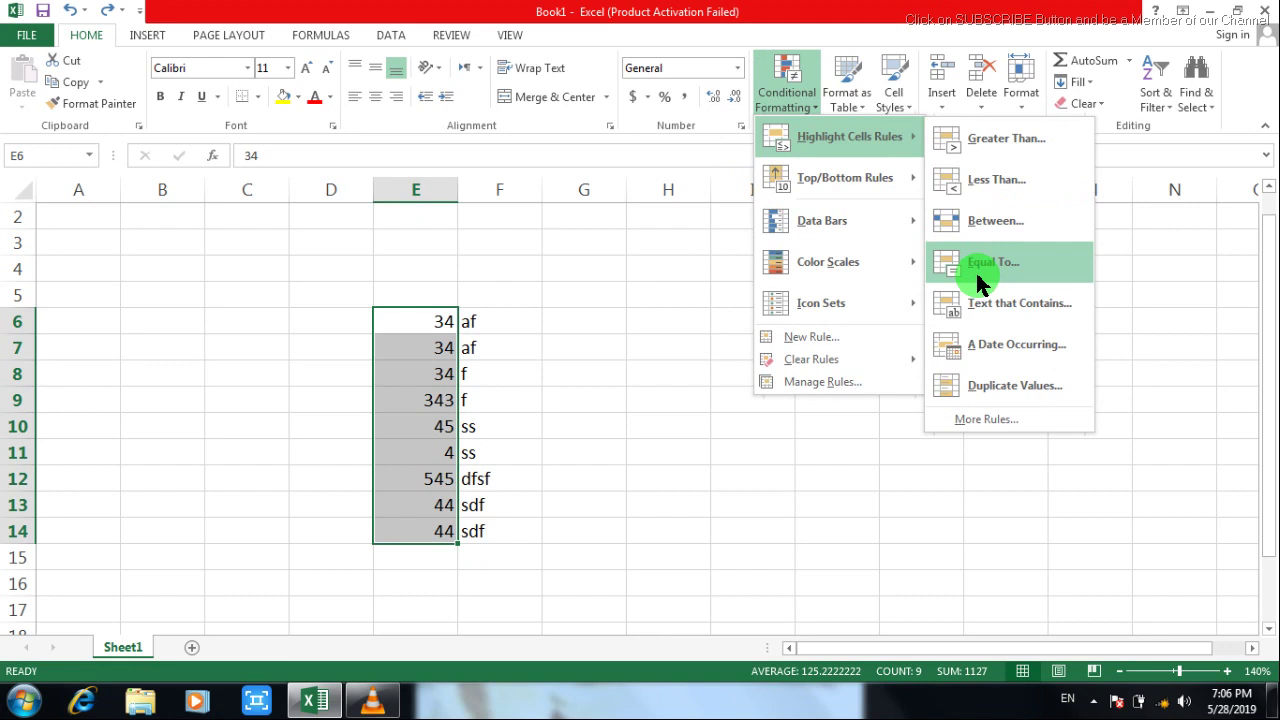
left_click(571, 306)
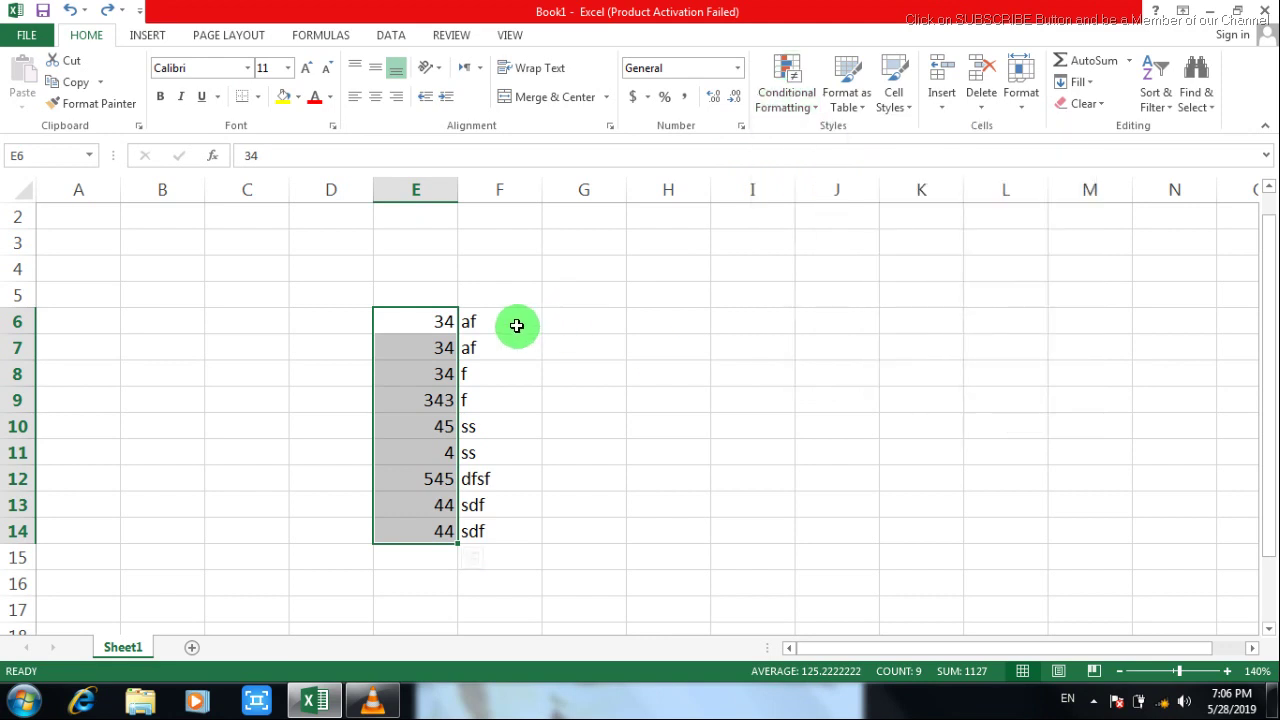
Step: Start a Text That Contains highlight rule on cells F6:F14 for the text "ss"
left_click(516, 325)
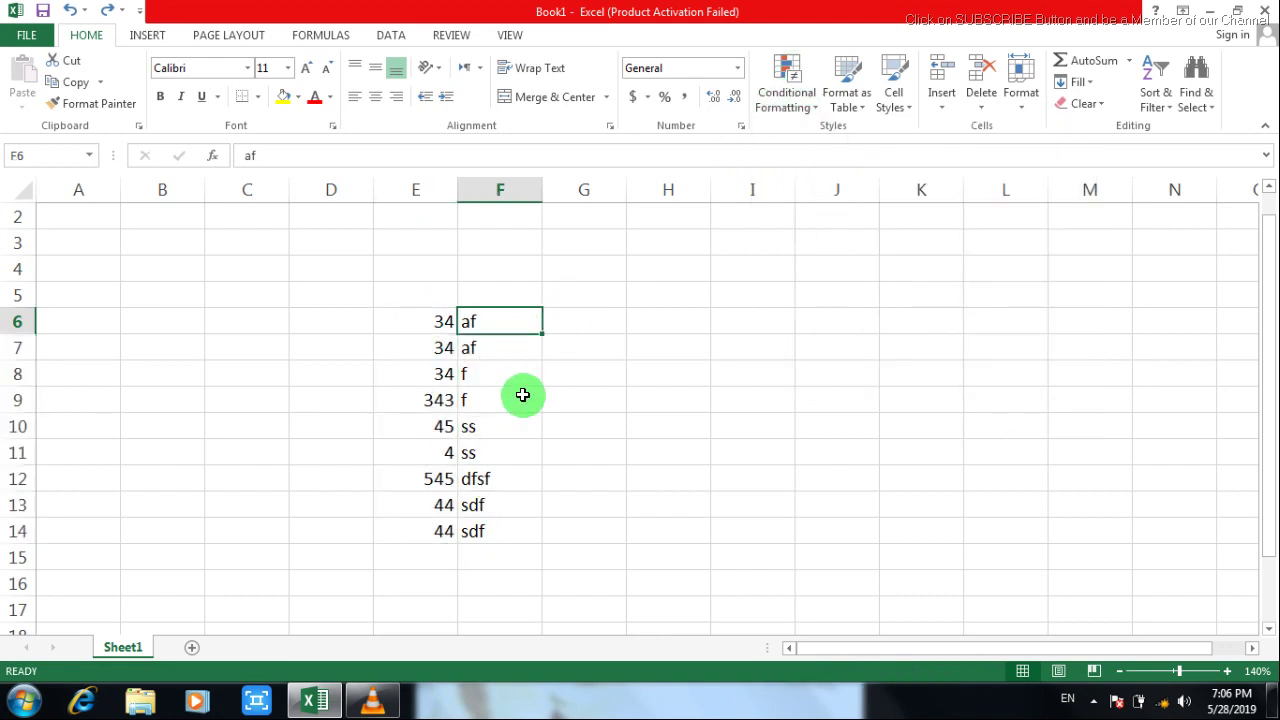
left_click_drag(488, 318, 489, 533)
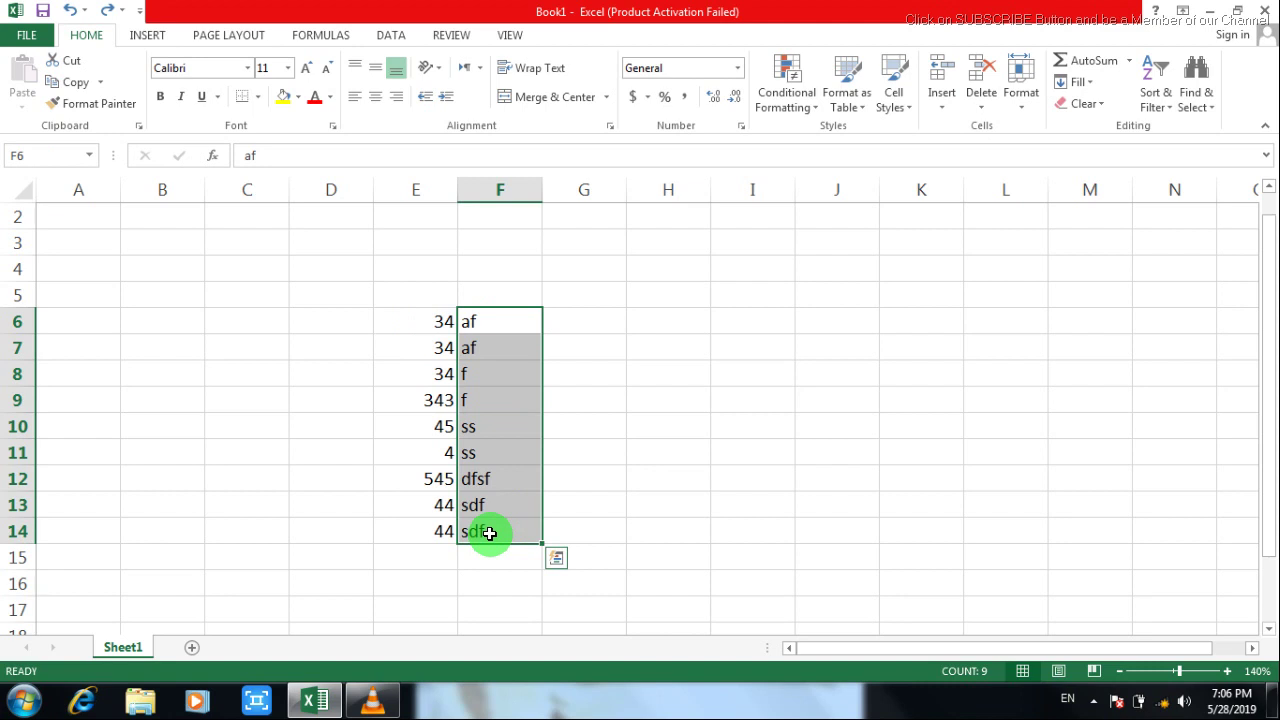
left_click(817, 101)
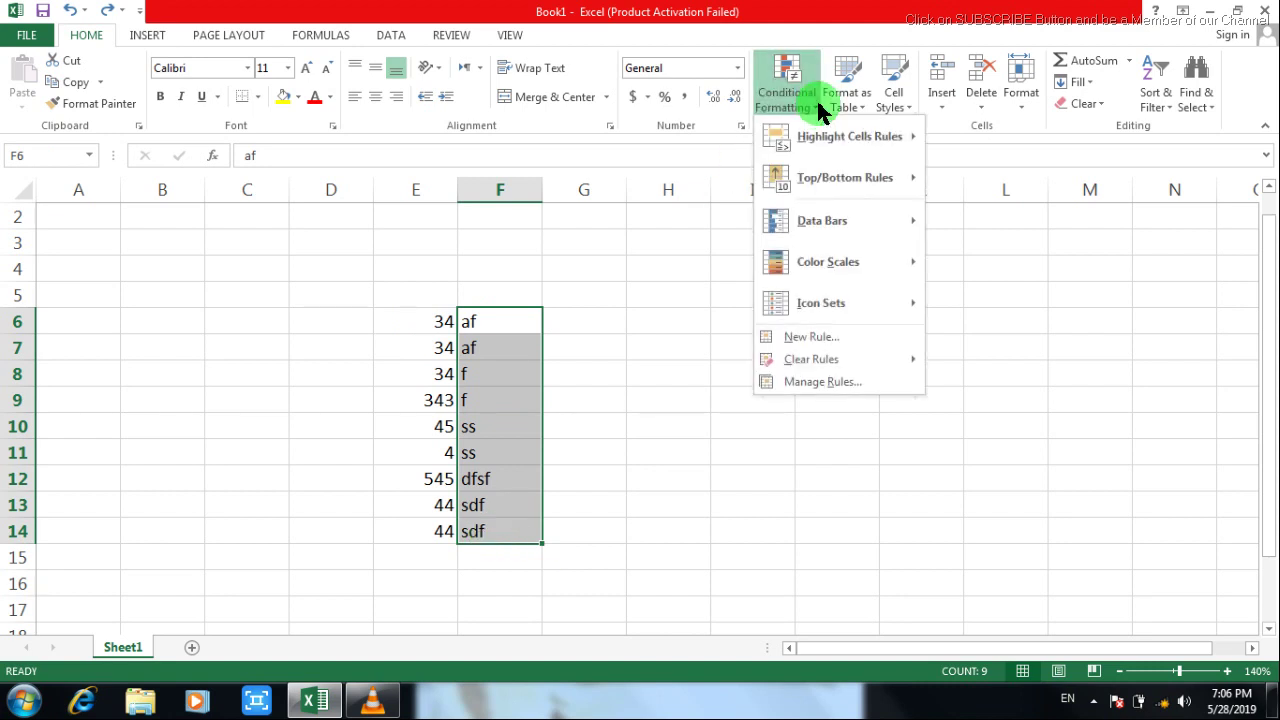
mouse_move(825, 133)
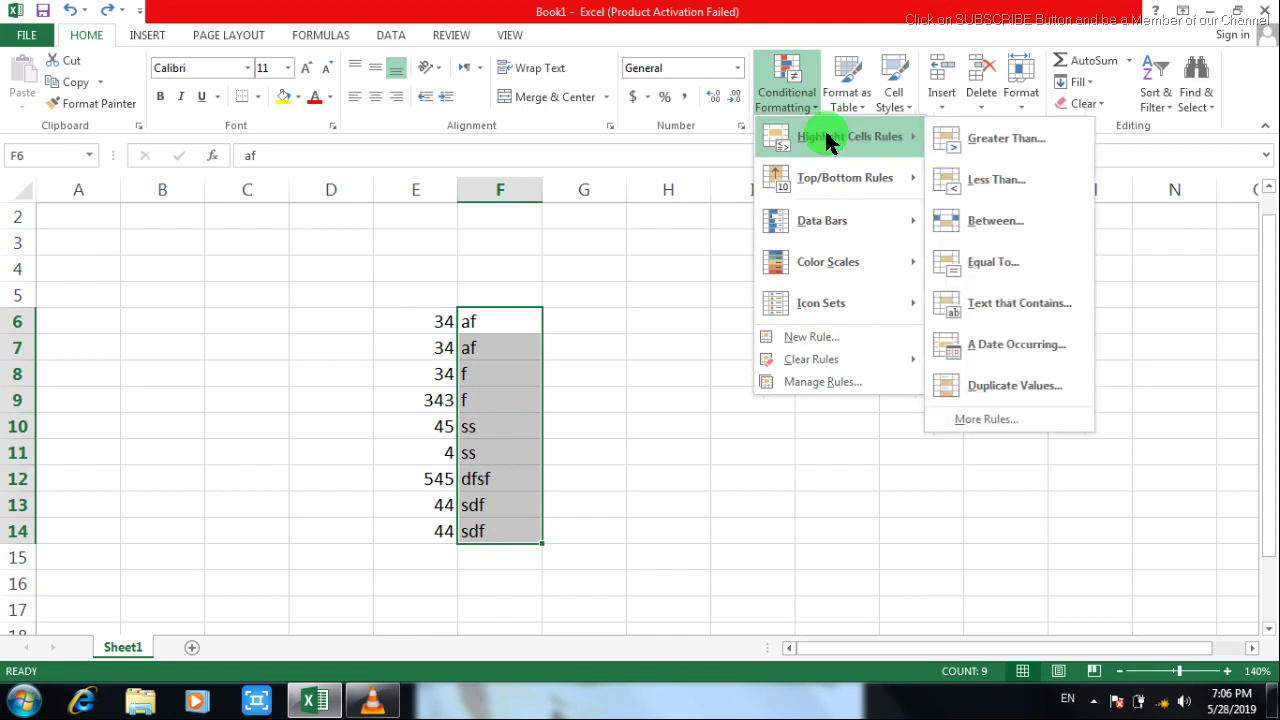
left_click(1052, 306)
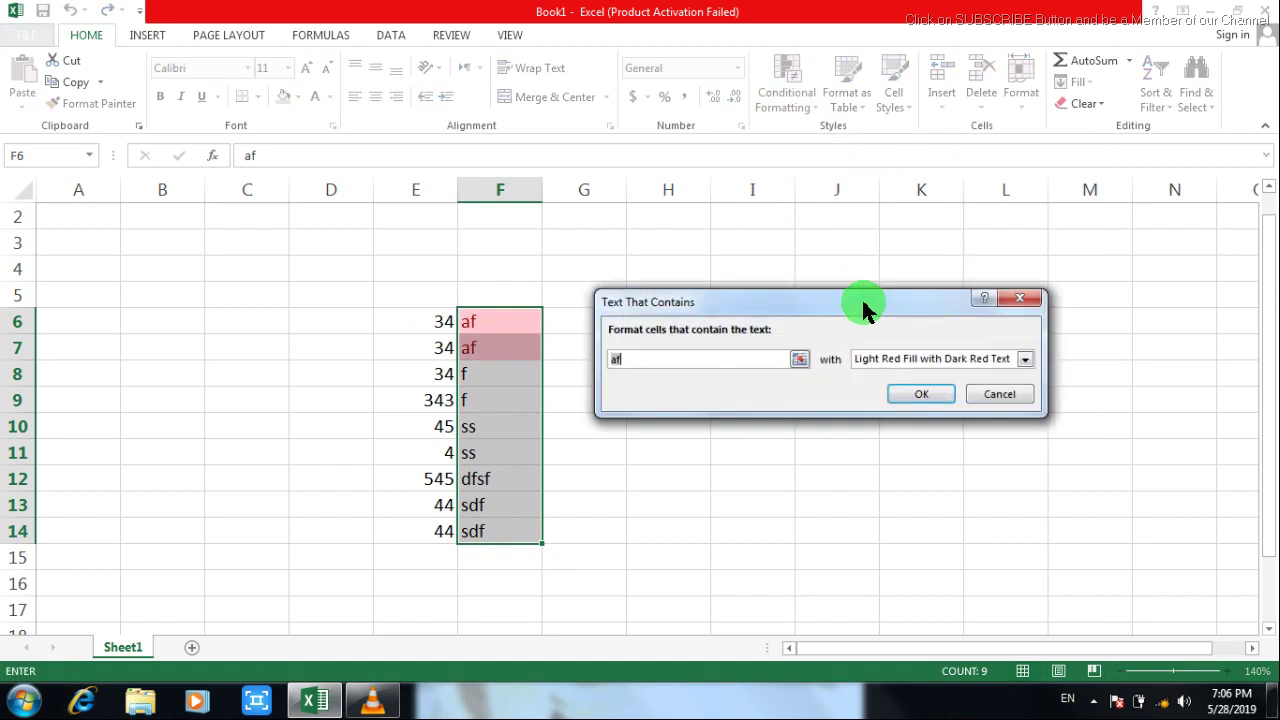
left_click_drag(863, 302, 1005, 302)
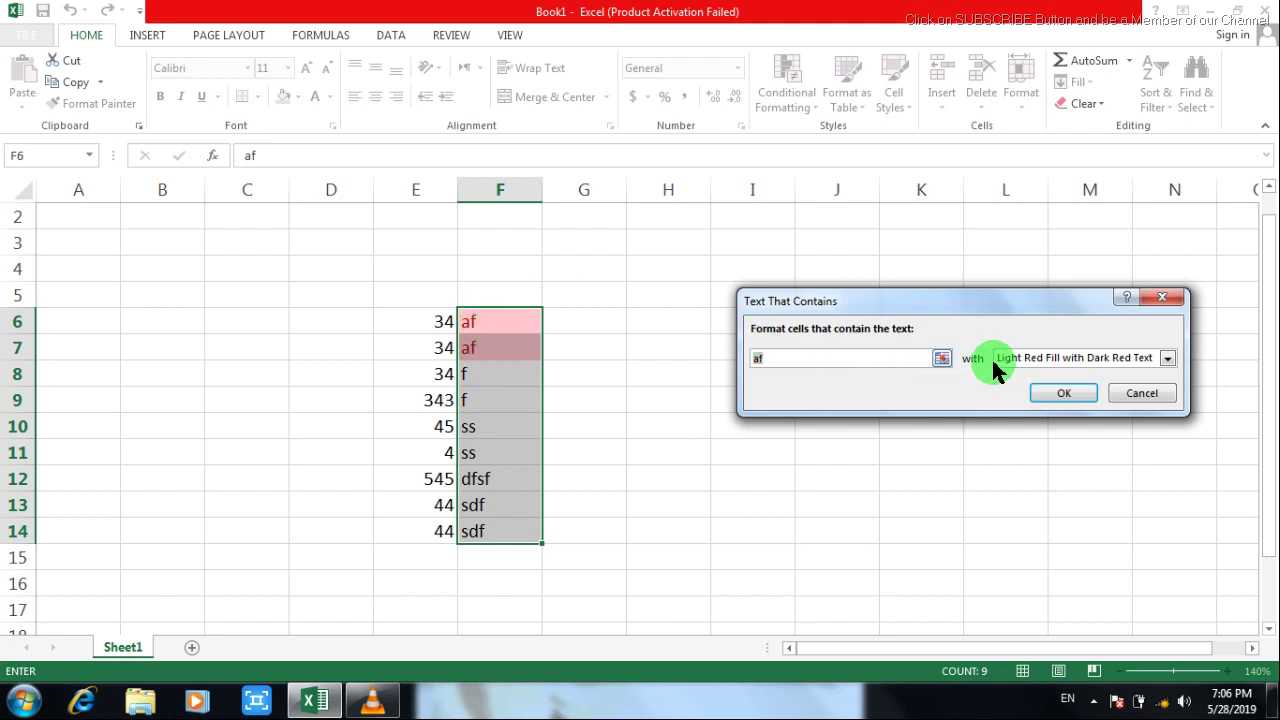
left_click(856, 362)
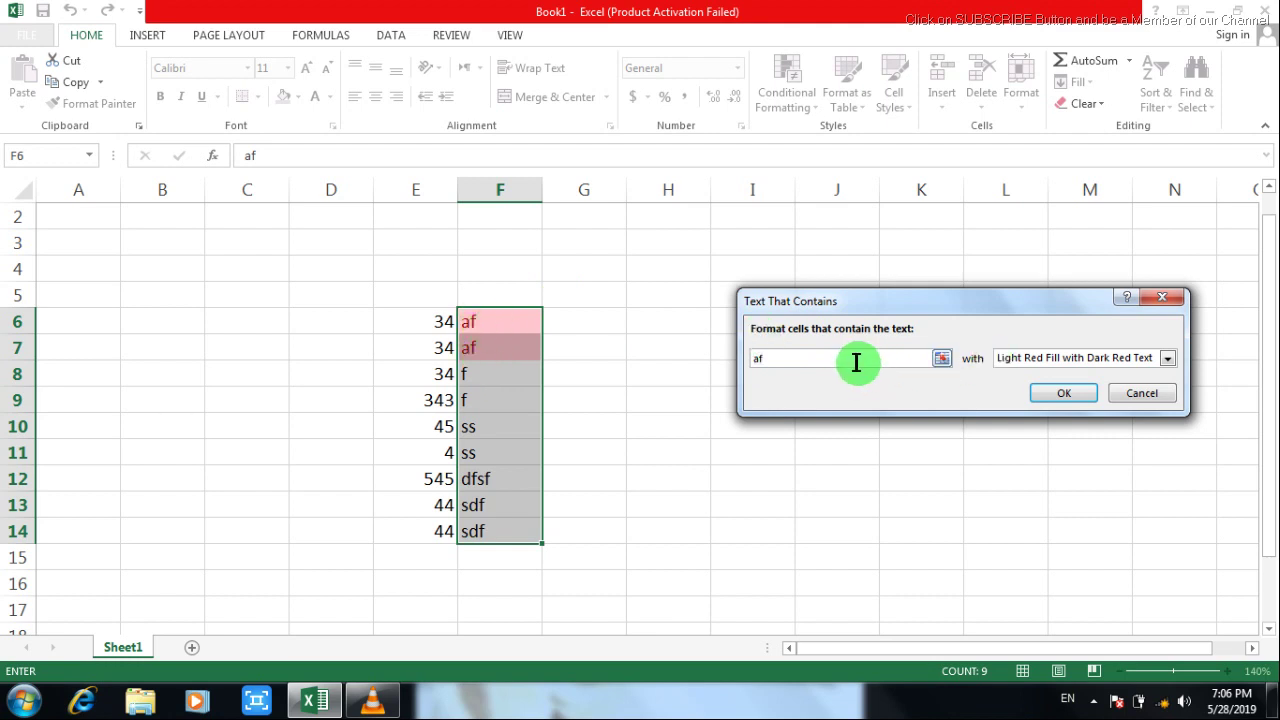
key("BackSpace")
key("BackSpace")
type("ss")
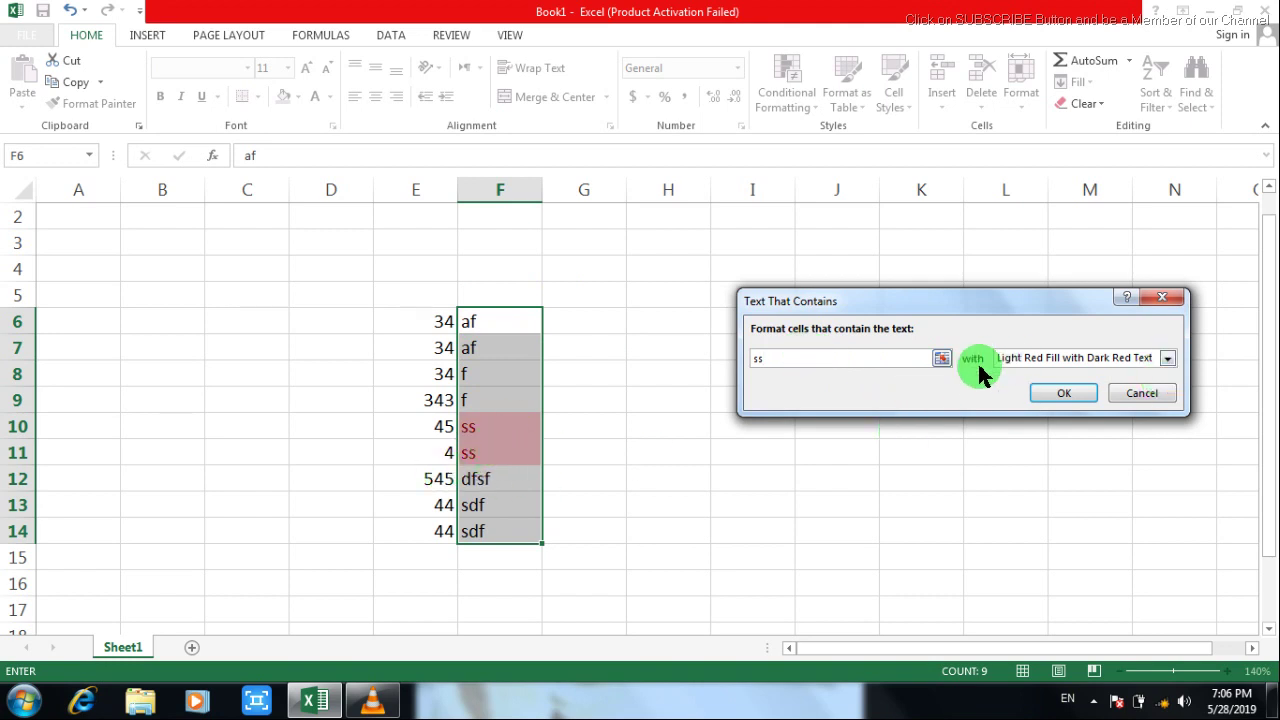
Step: Set the Text That Contains rule's formatting to Red Border and apply it
left_click(1165, 358)
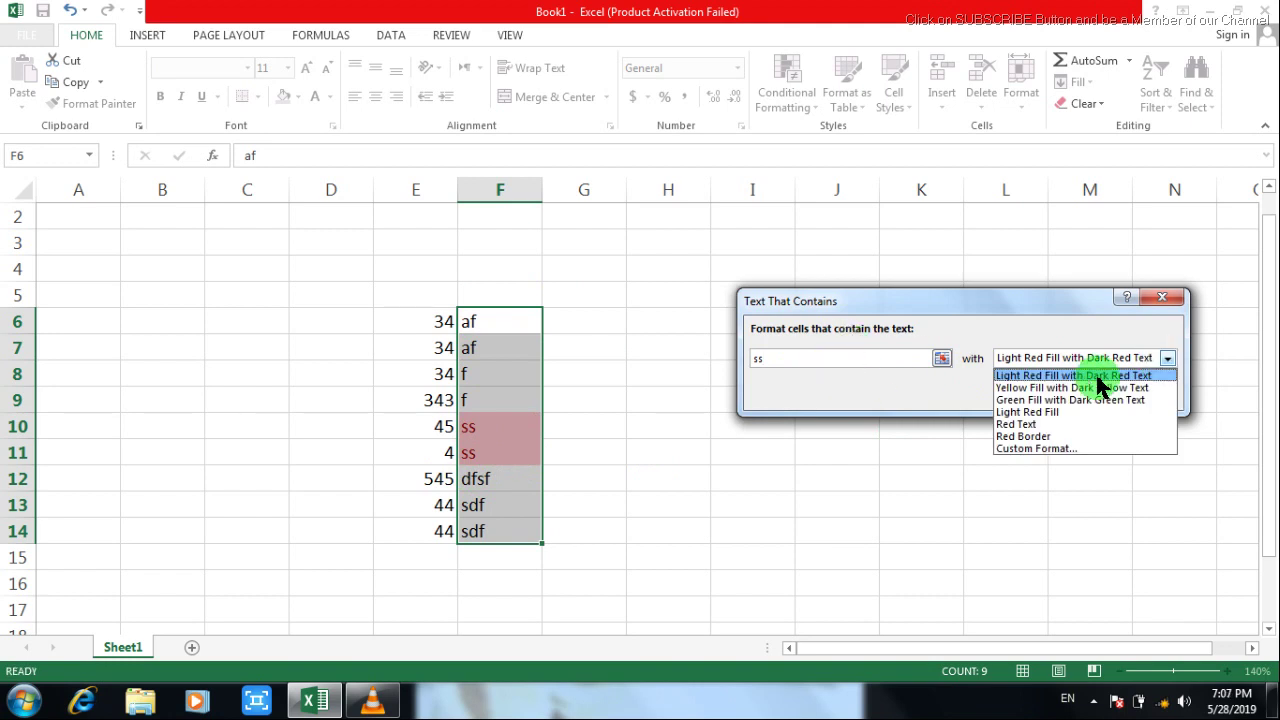
left_click(1030, 437)
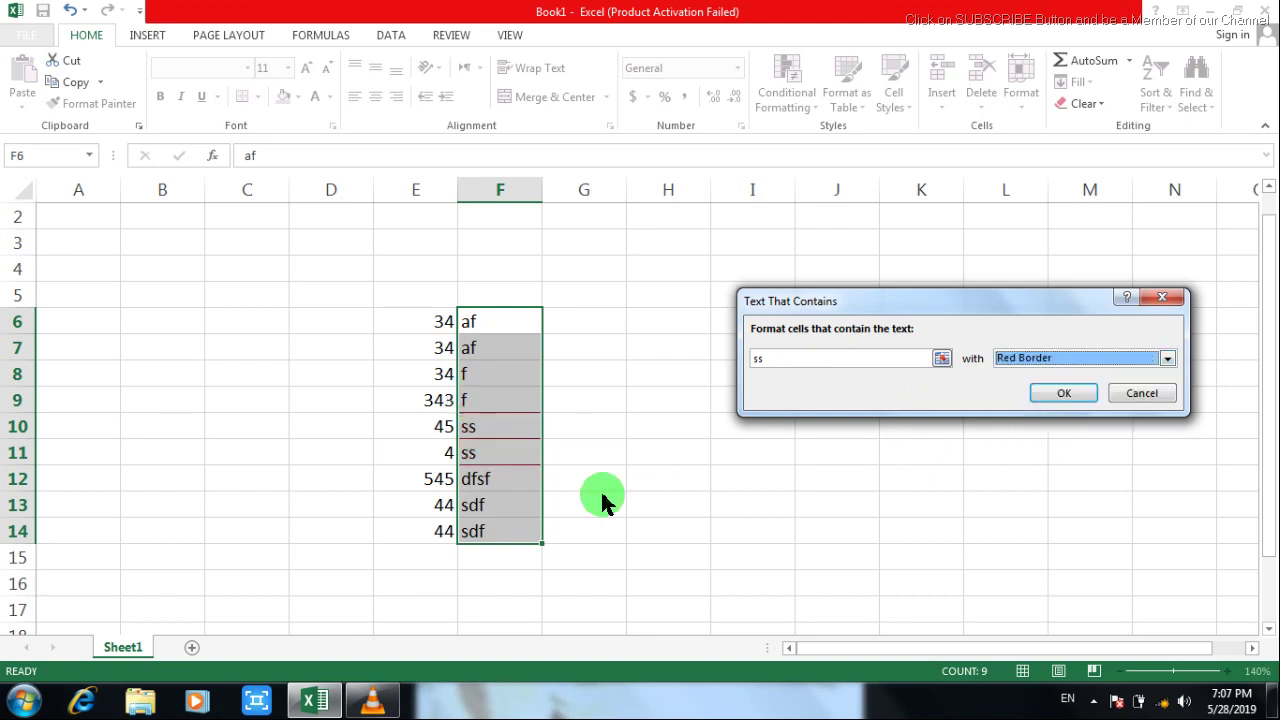
left_click(1064, 392)
left_click(702, 494)
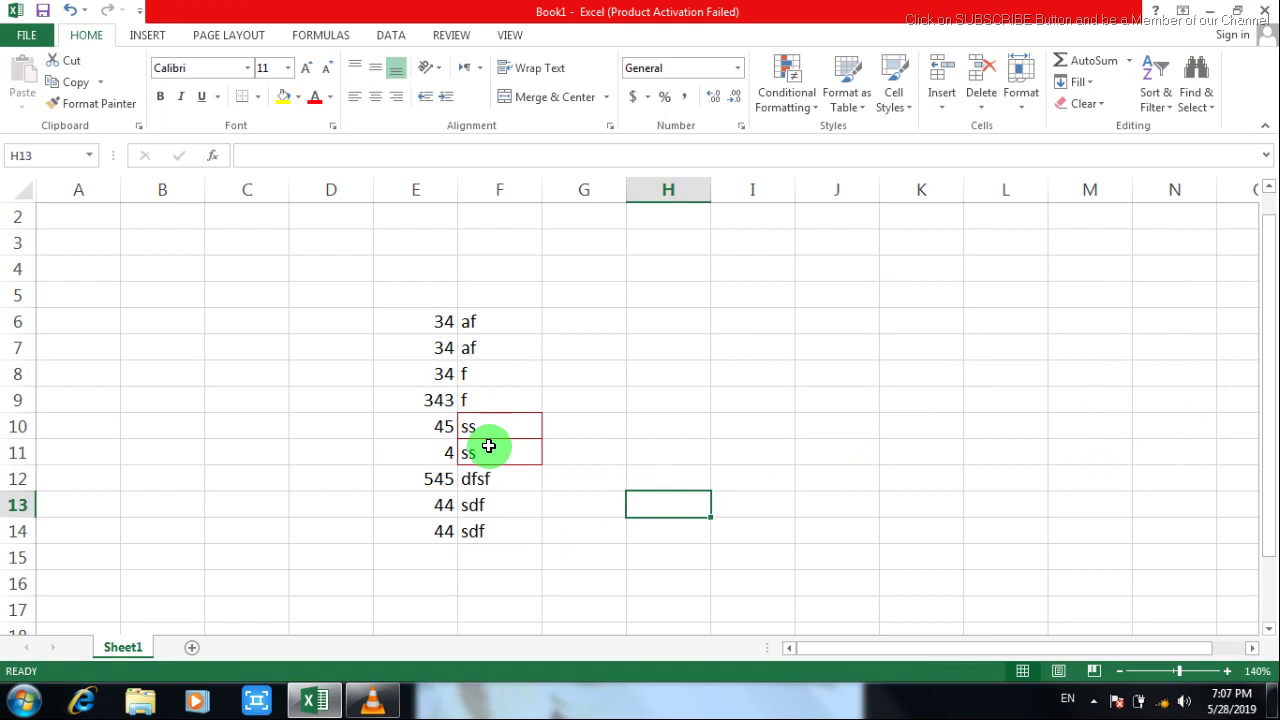
left_click_drag(476, 321, 486, 531)
left_click(808, 110)
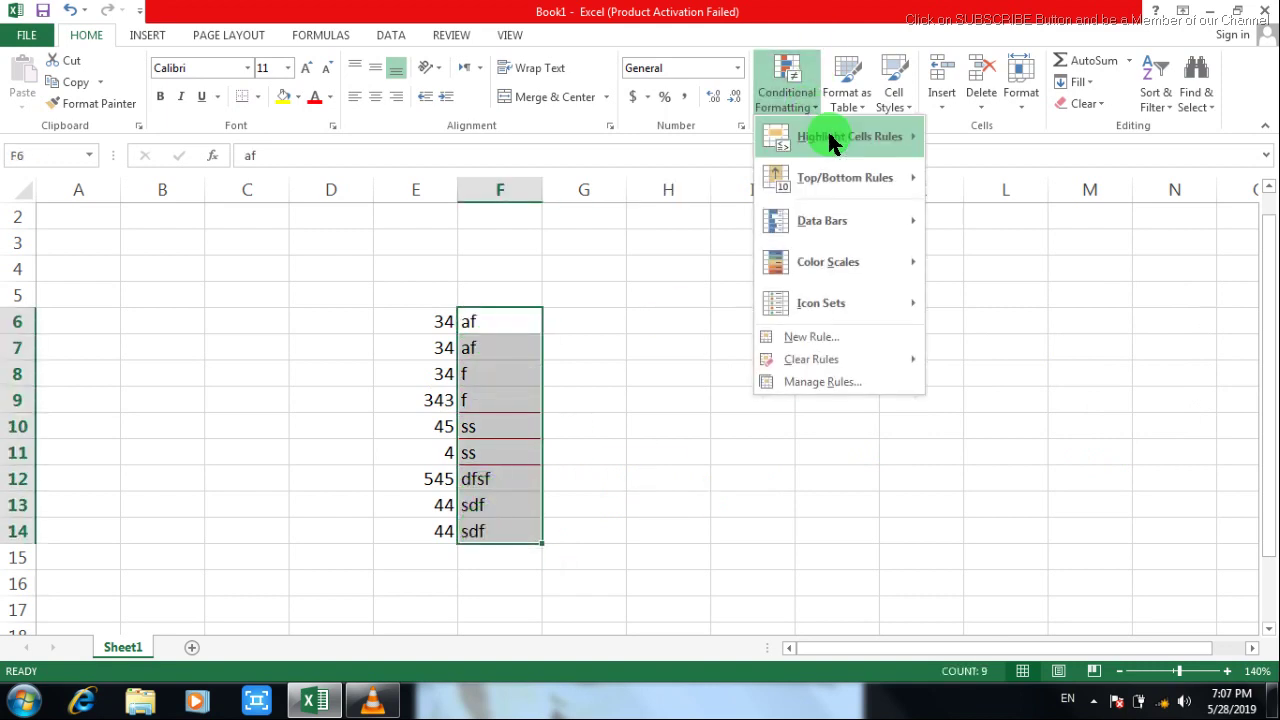
mouse_move(829, 134)
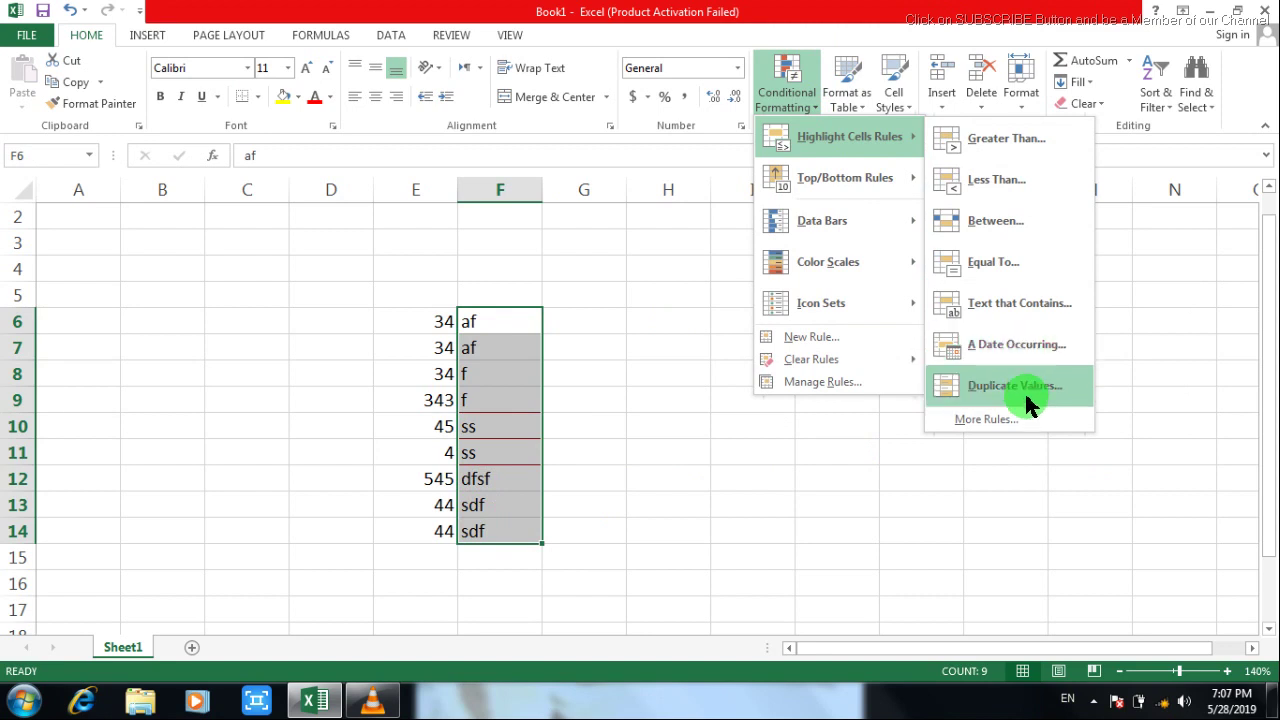
left_click(552, 560)
Step: Start a Duplicate Values highlight rule on cells E6:E14 with Yellow Fill with Dark Yellow Text
left_click(427, 326)
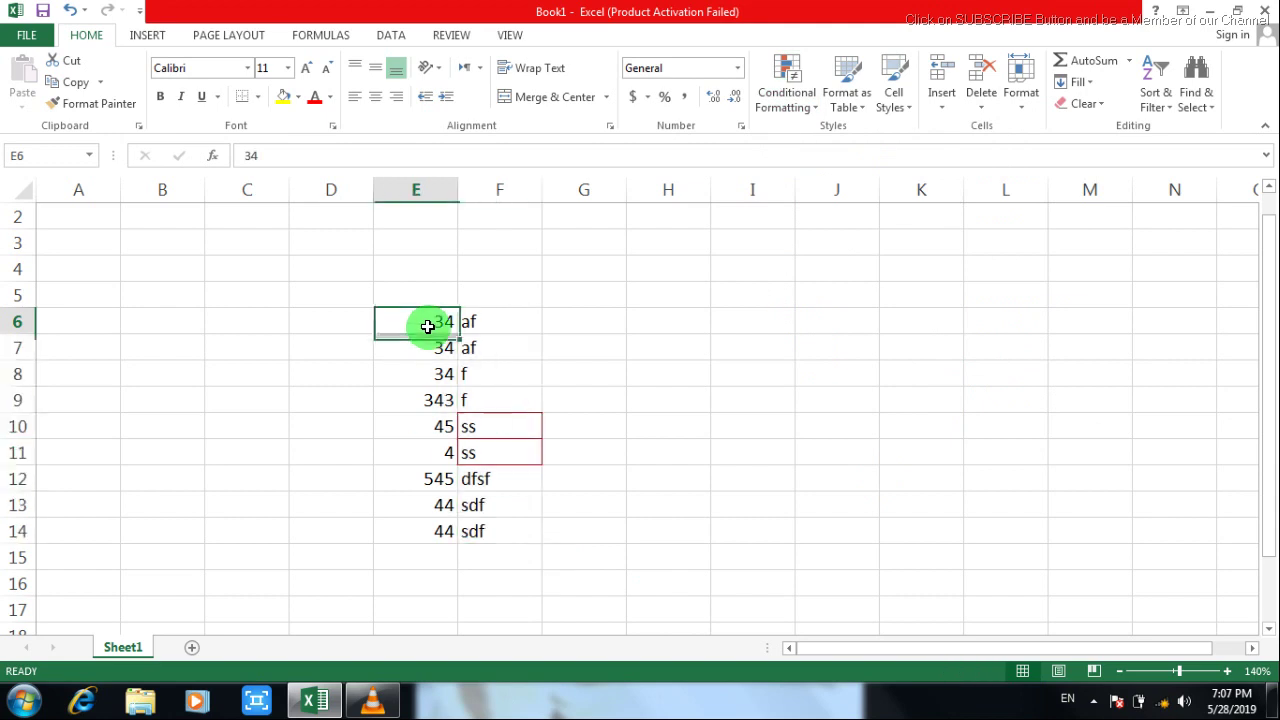
left_click_drag(417, 320, 425, 528)
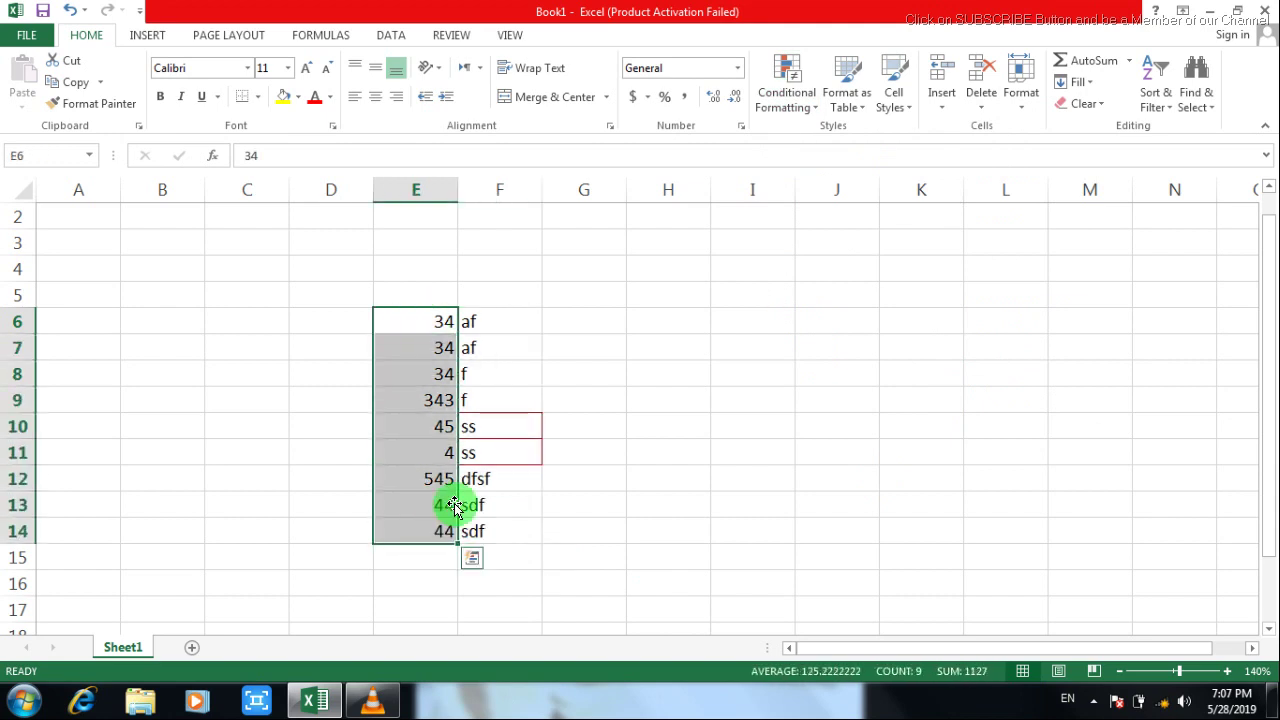
left_click(795, 110)
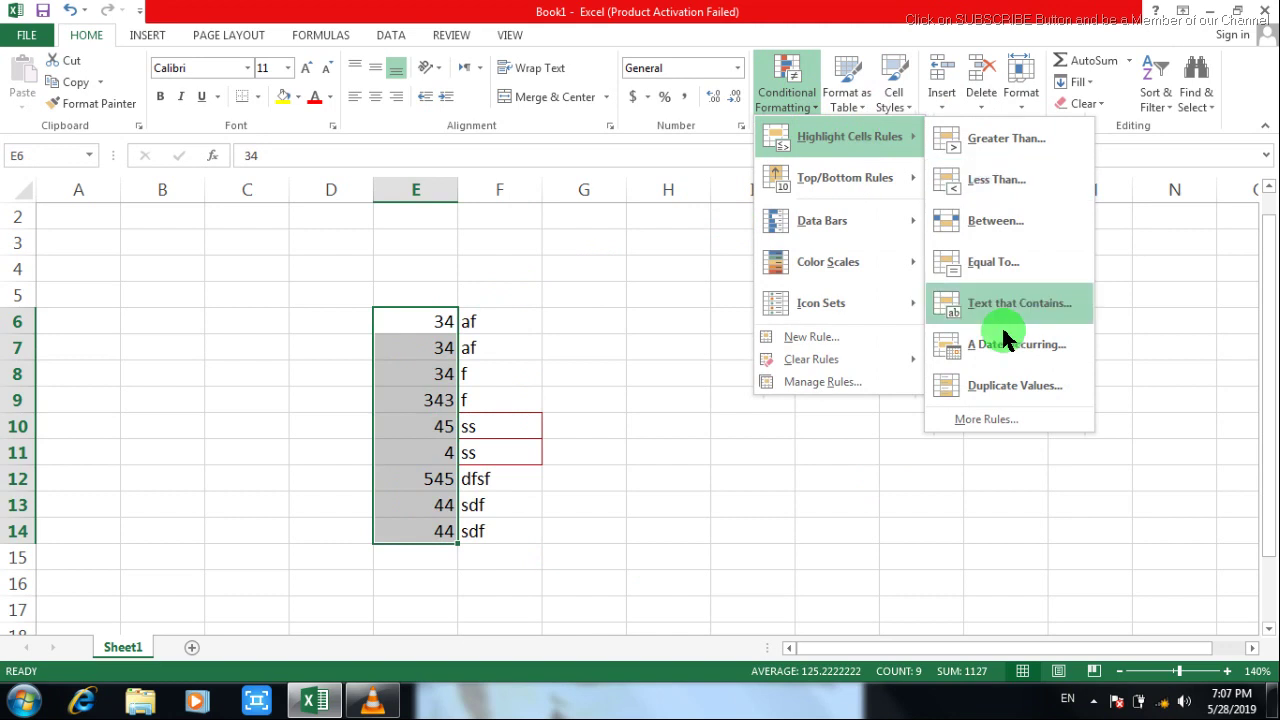
left_click(1010, 388)
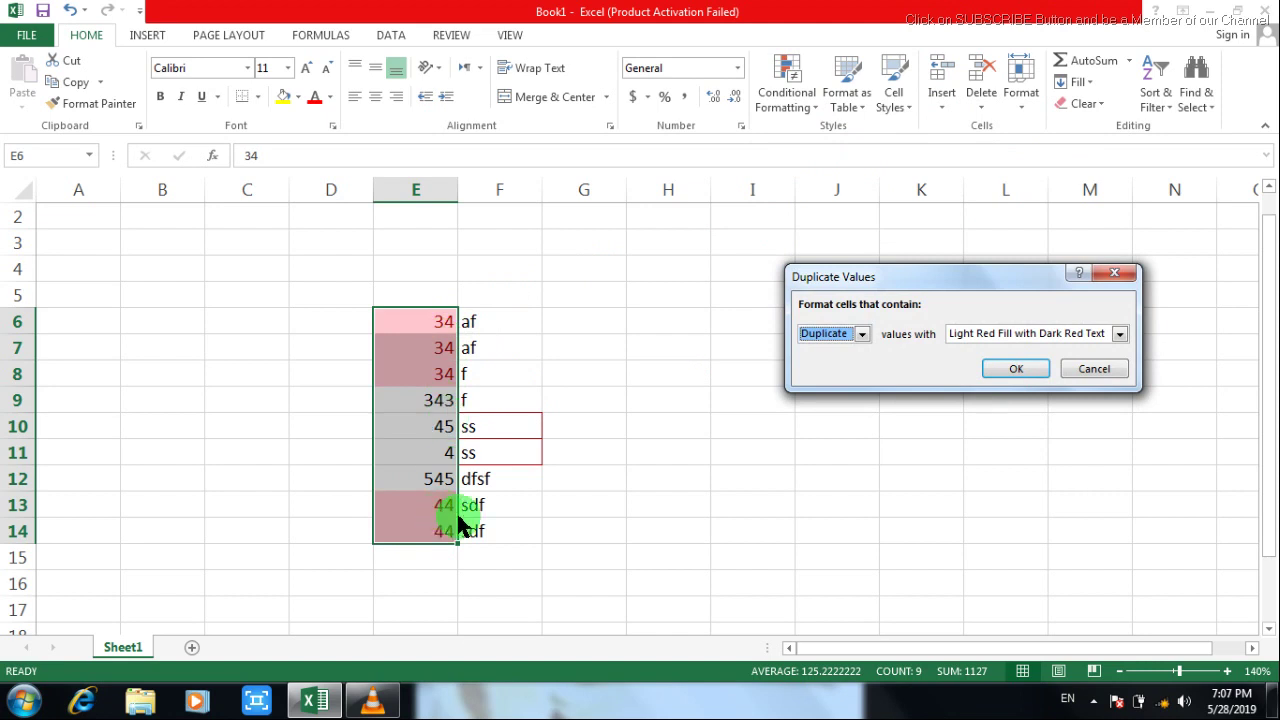
left_click(1120, 335)
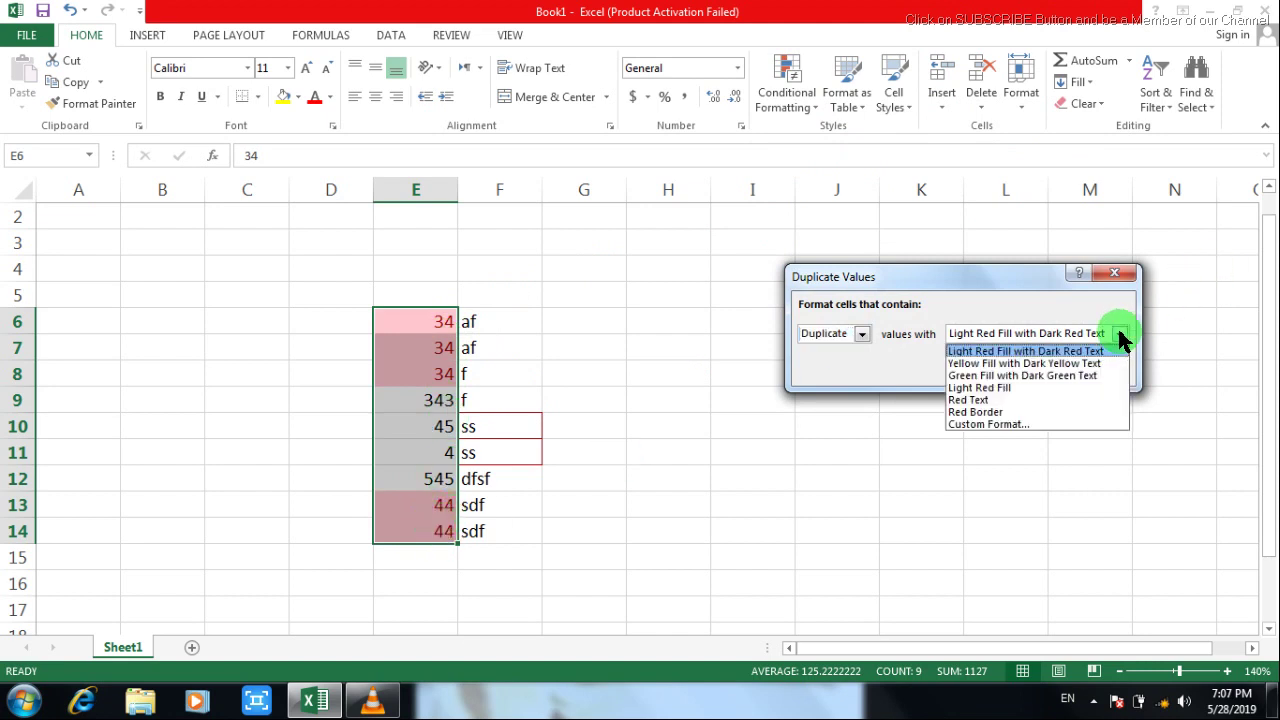
left_click(1092, 350)
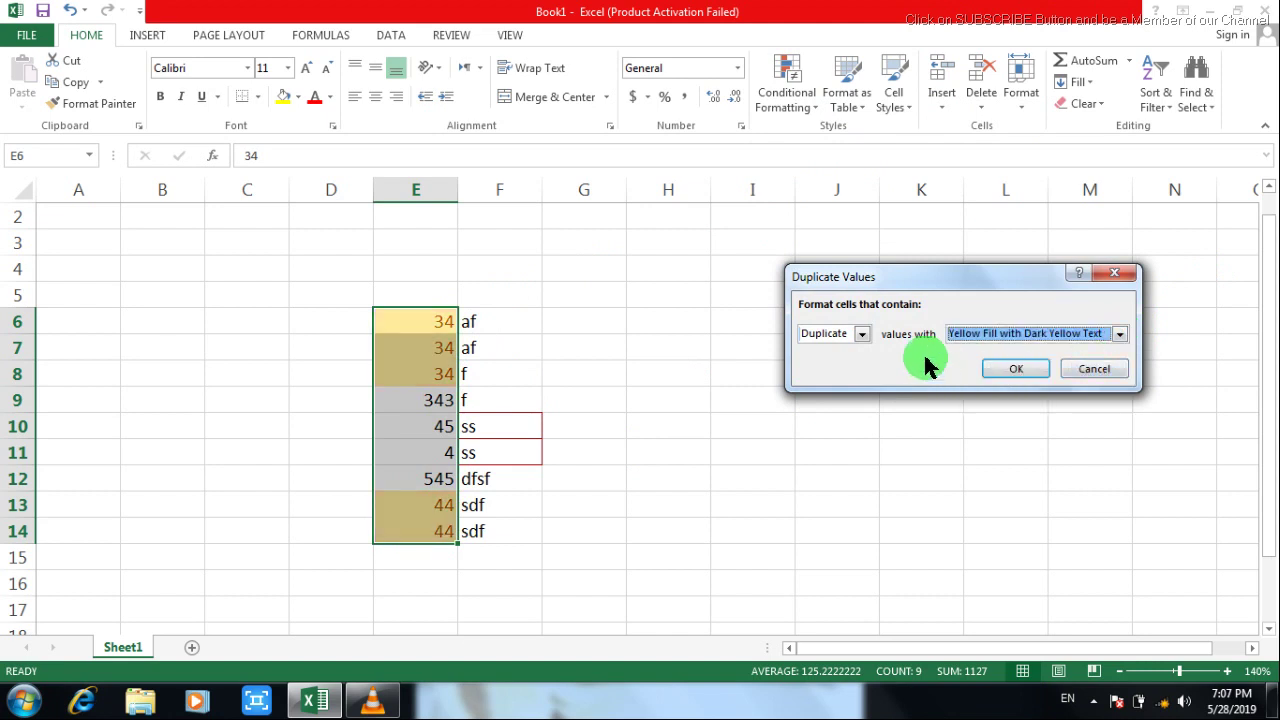
Step: Preview the rule with Unique values, switch it back to Duplicate and apply it
left_click(864, 336)
left_click(864, 336)
left_click(864, 336)
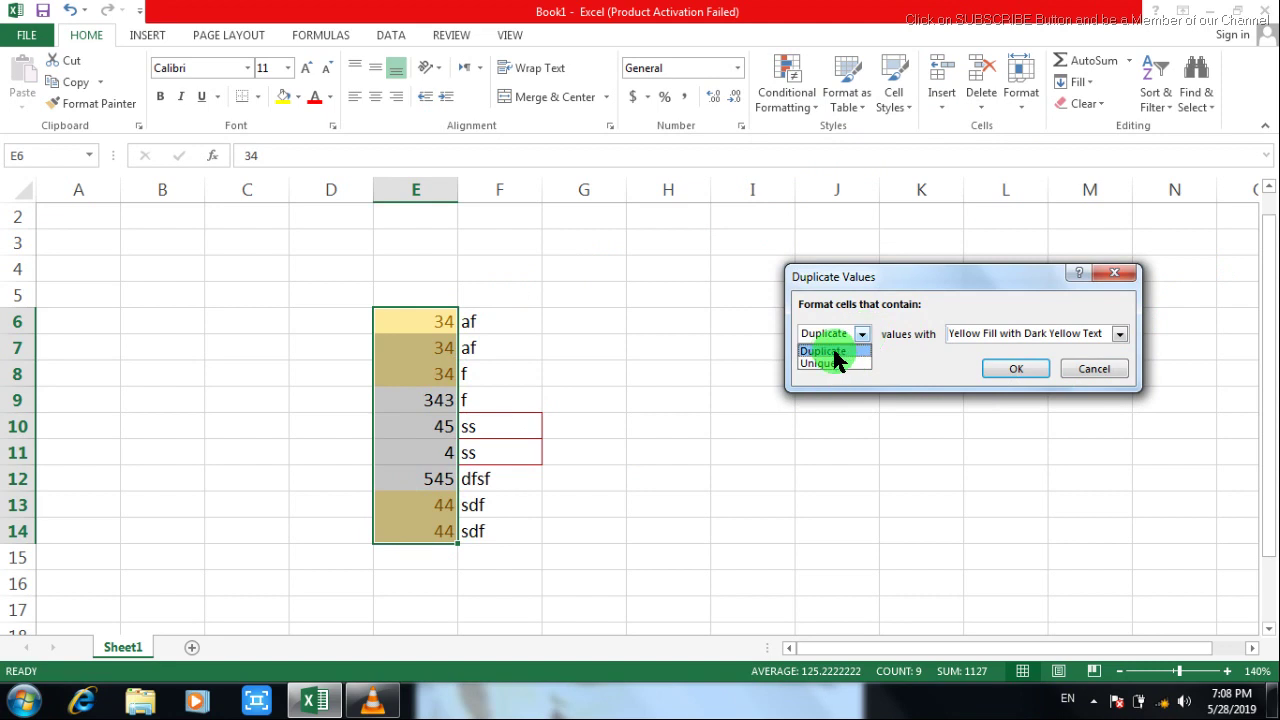
left_click(833, 363)
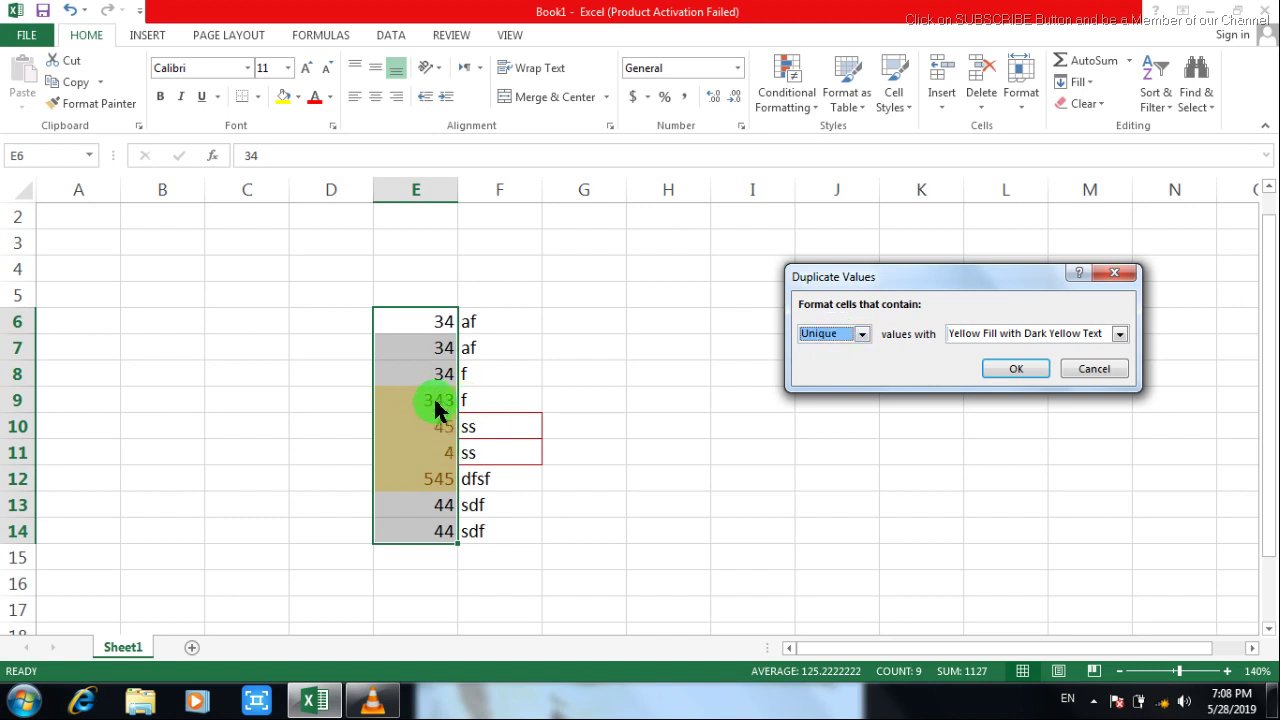
left_click(866, 334)
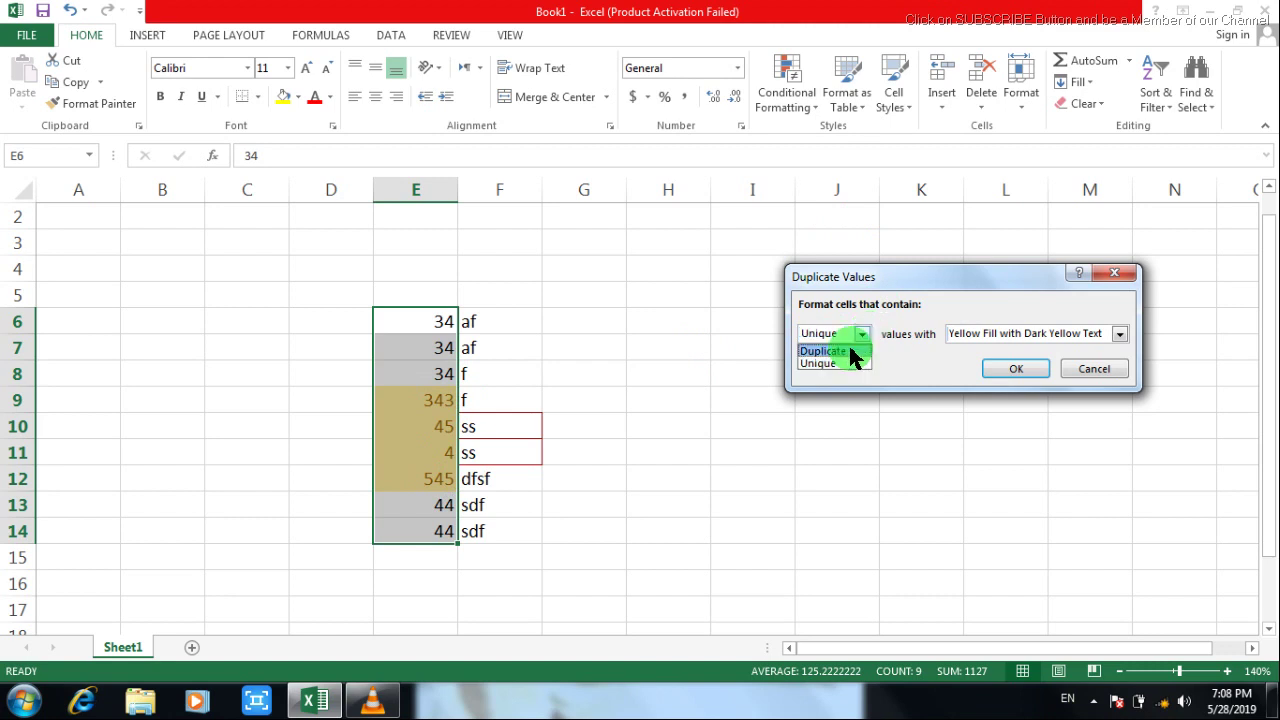
left_click(849, 350)
left_click(1033, 368)
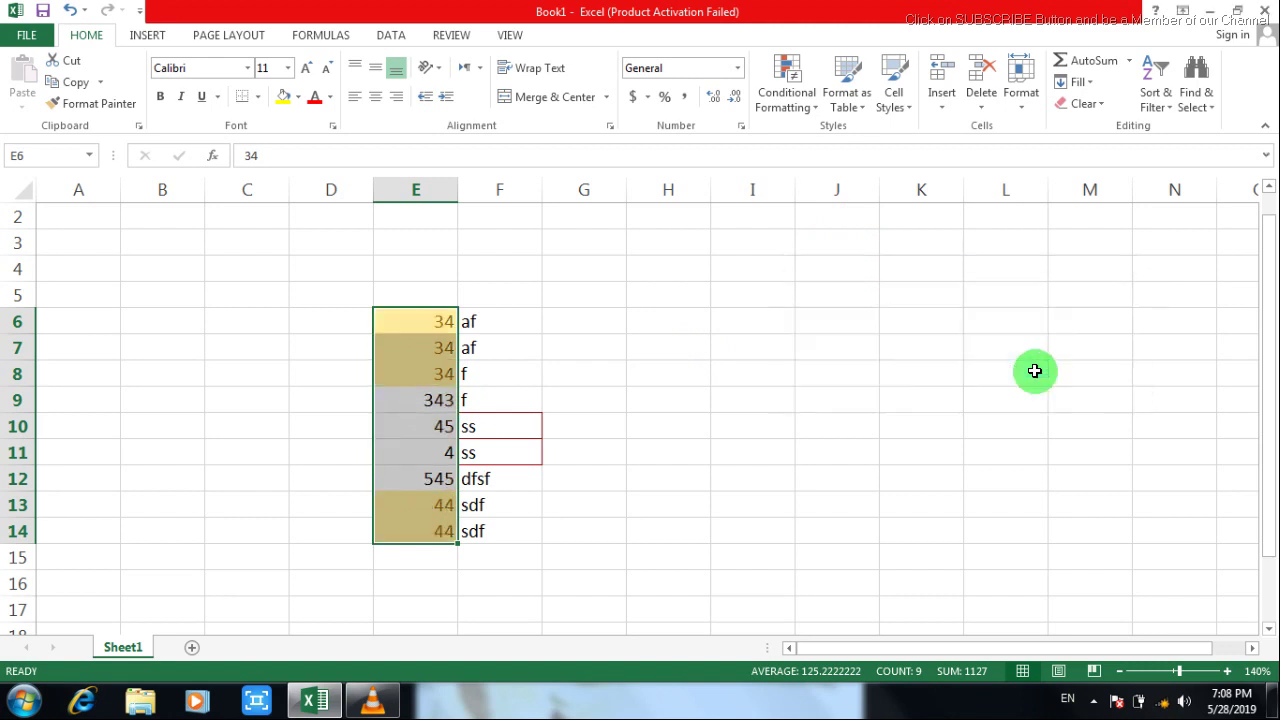
left_click(730, 521)
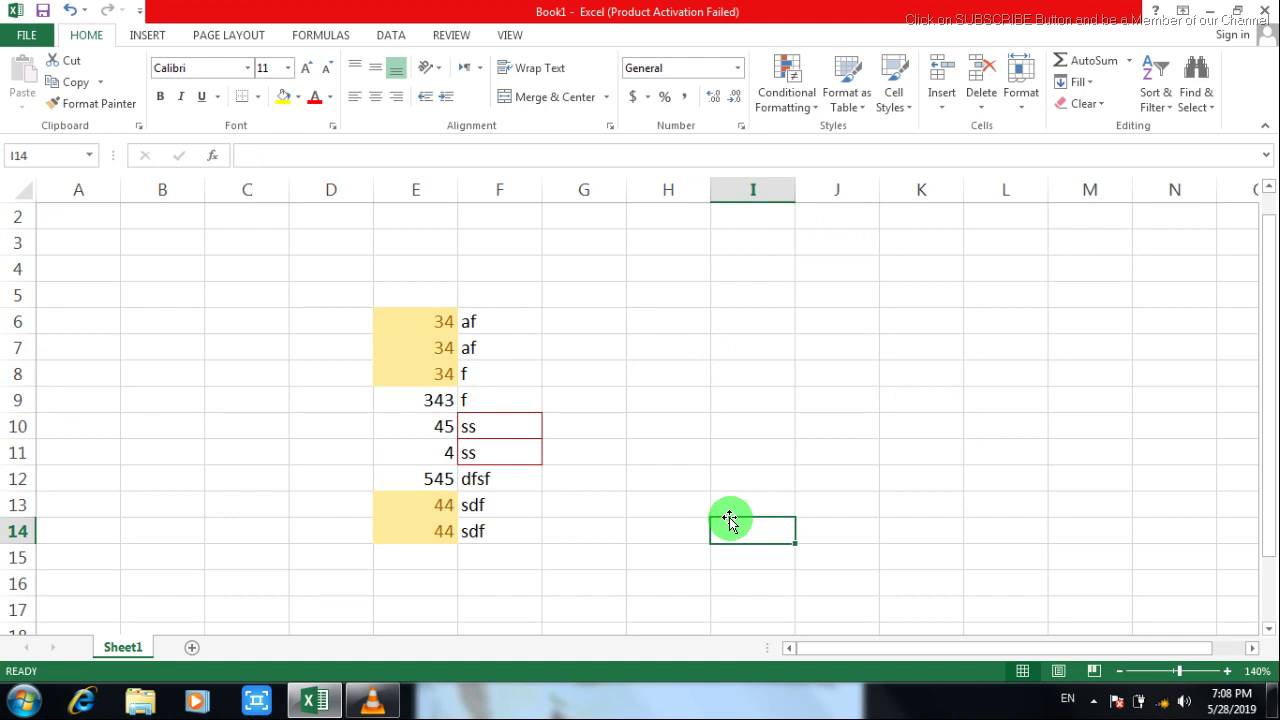
Step: Undo the Duplicate Values rule on E6:E14
key("ctrl+z")
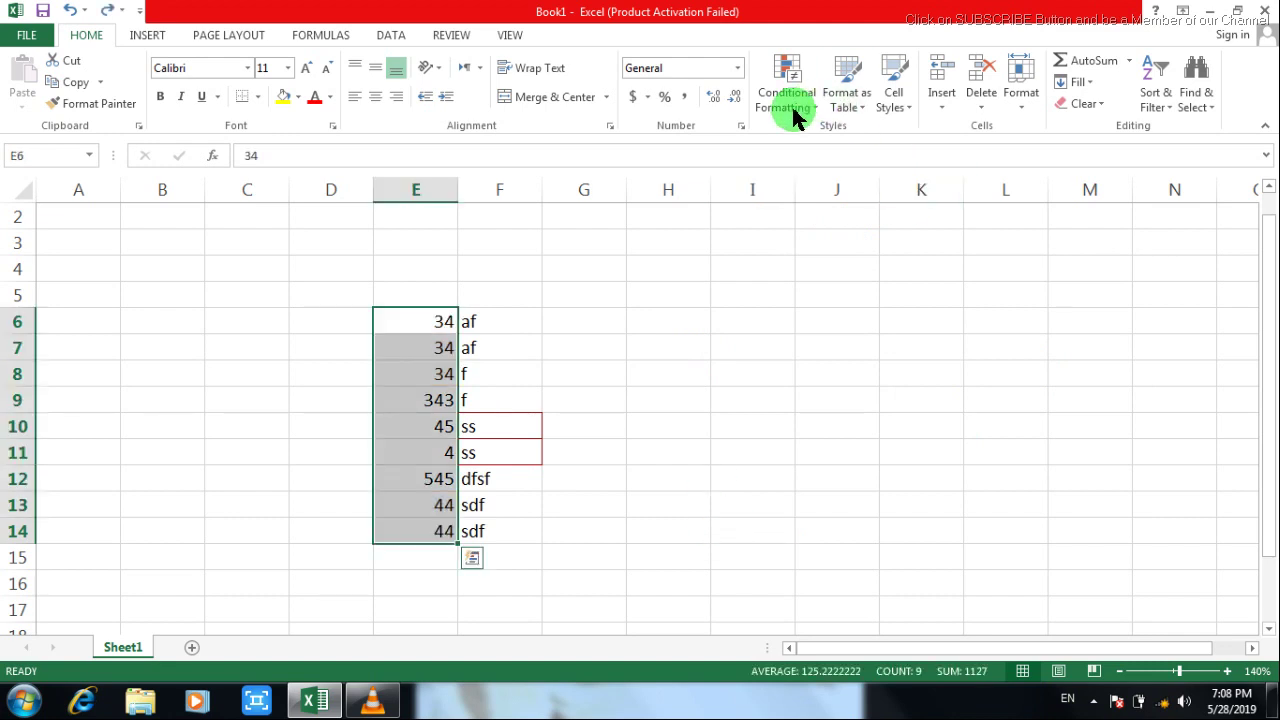
Step: Examine the rule types offered for a new formatting rule, including the formula-based type, without creating a rule
left_click(792, 107)
mouse_move(825, 136)
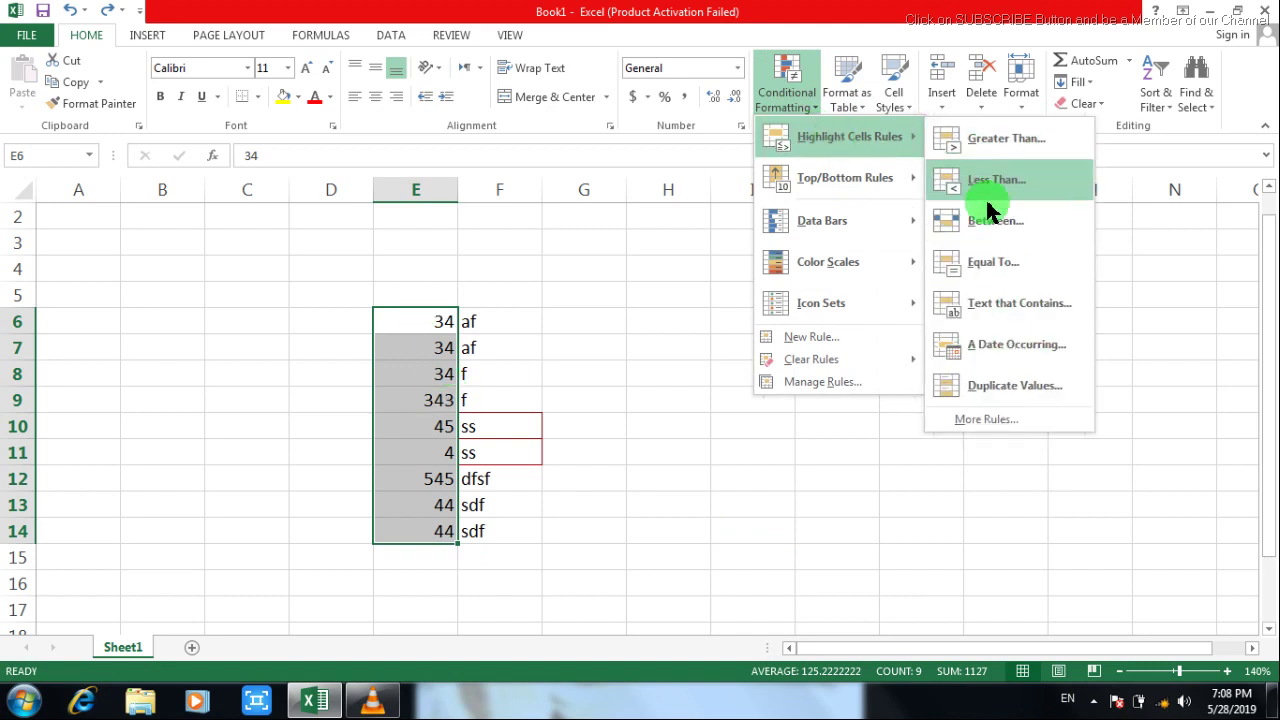
left_click(984, 421)
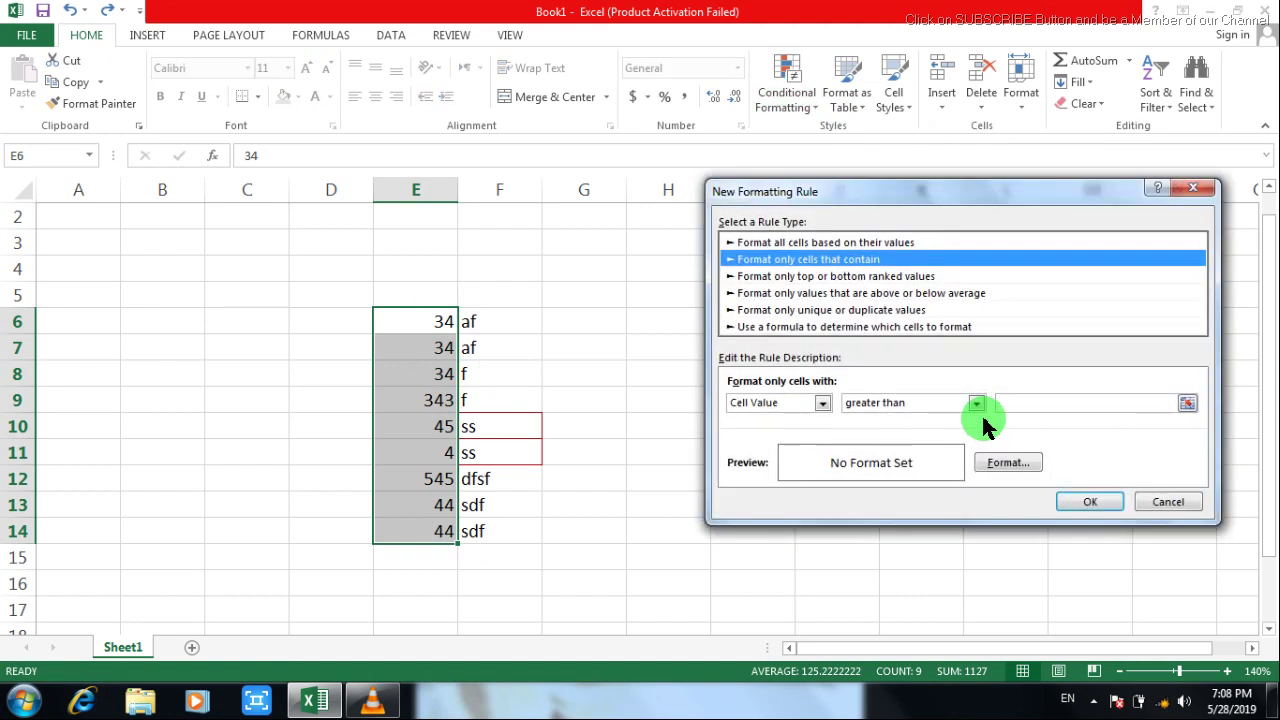
left_click(866, 277)
left_click(803, 327)
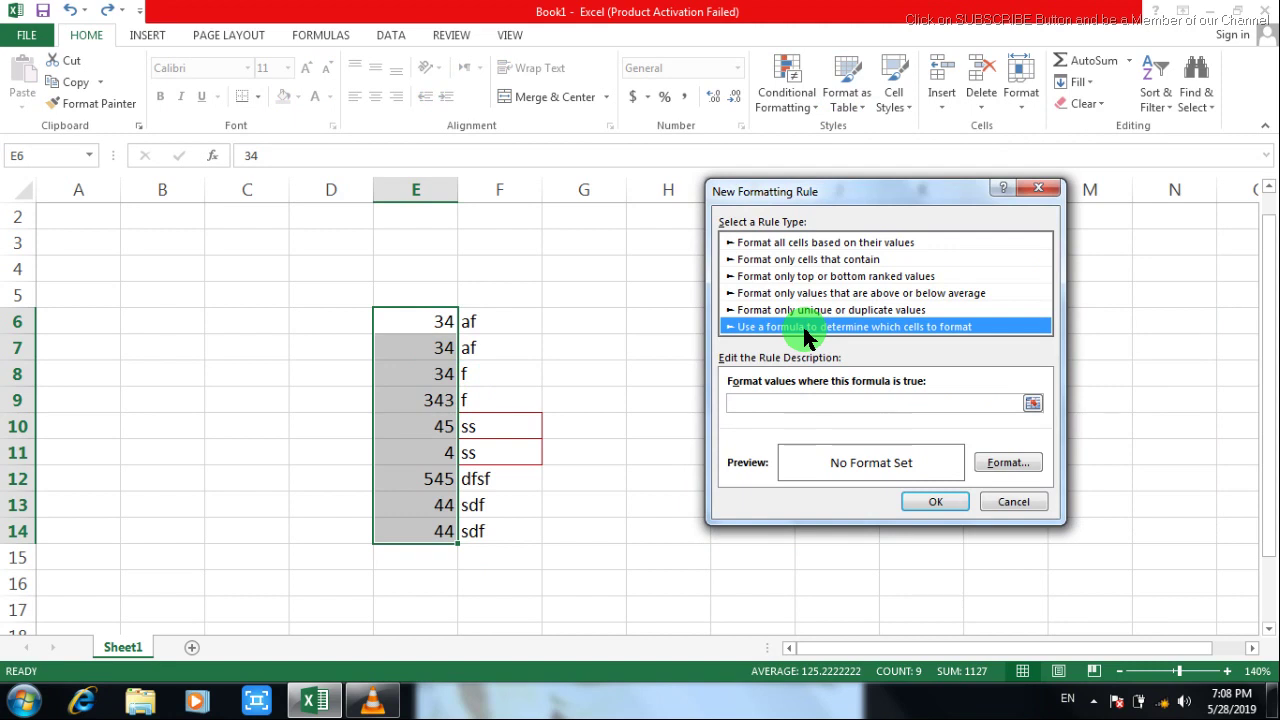
left_click(946, 501)
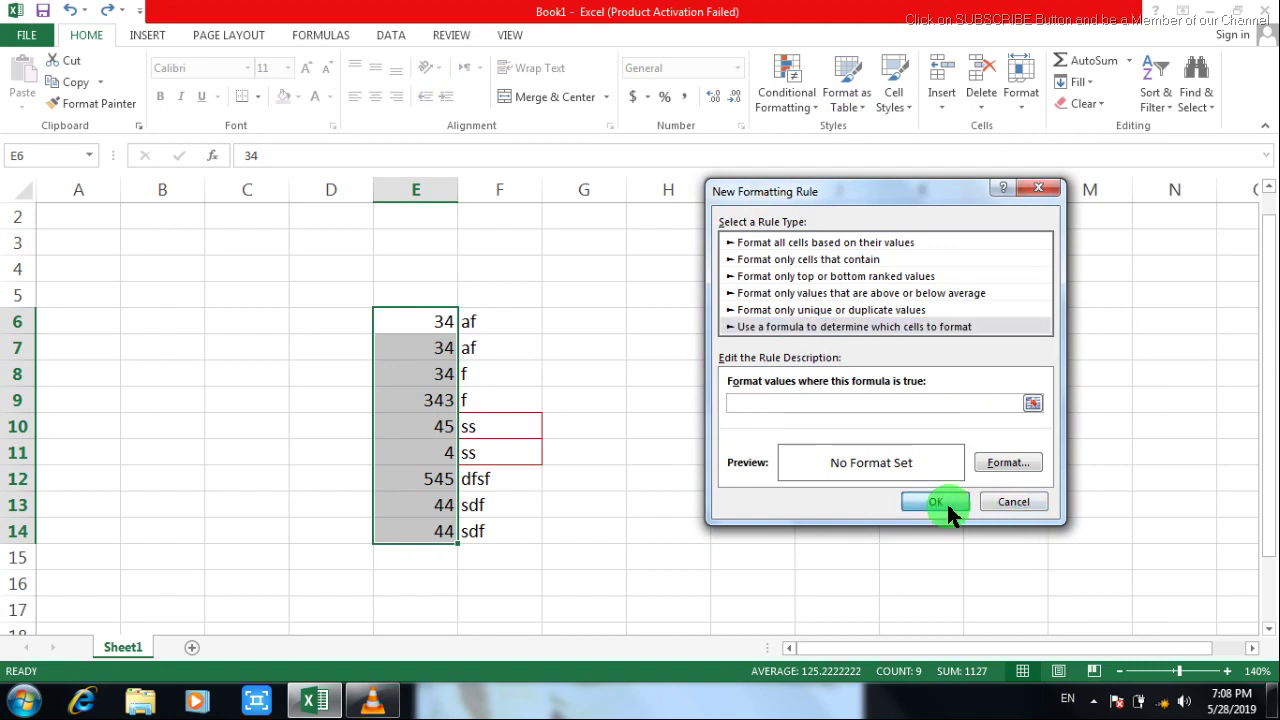
left_click(843, 317)
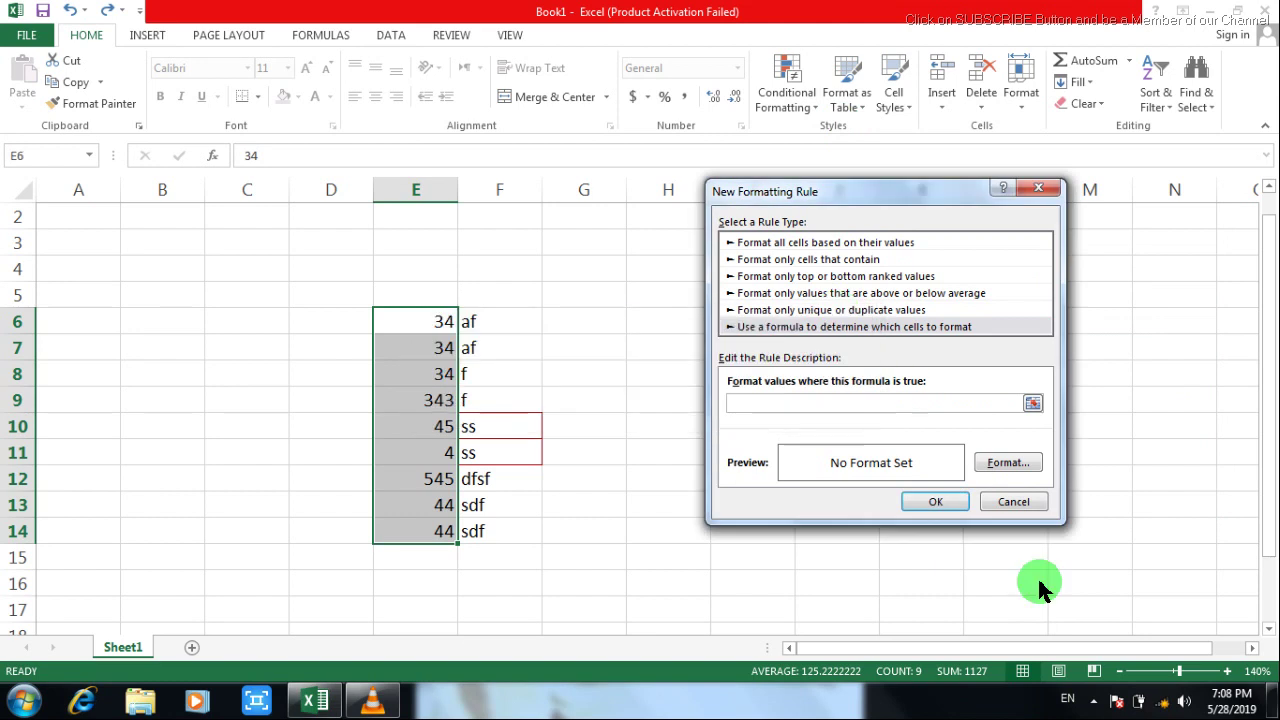
left_click(998, 499)
left_click(796, 114)
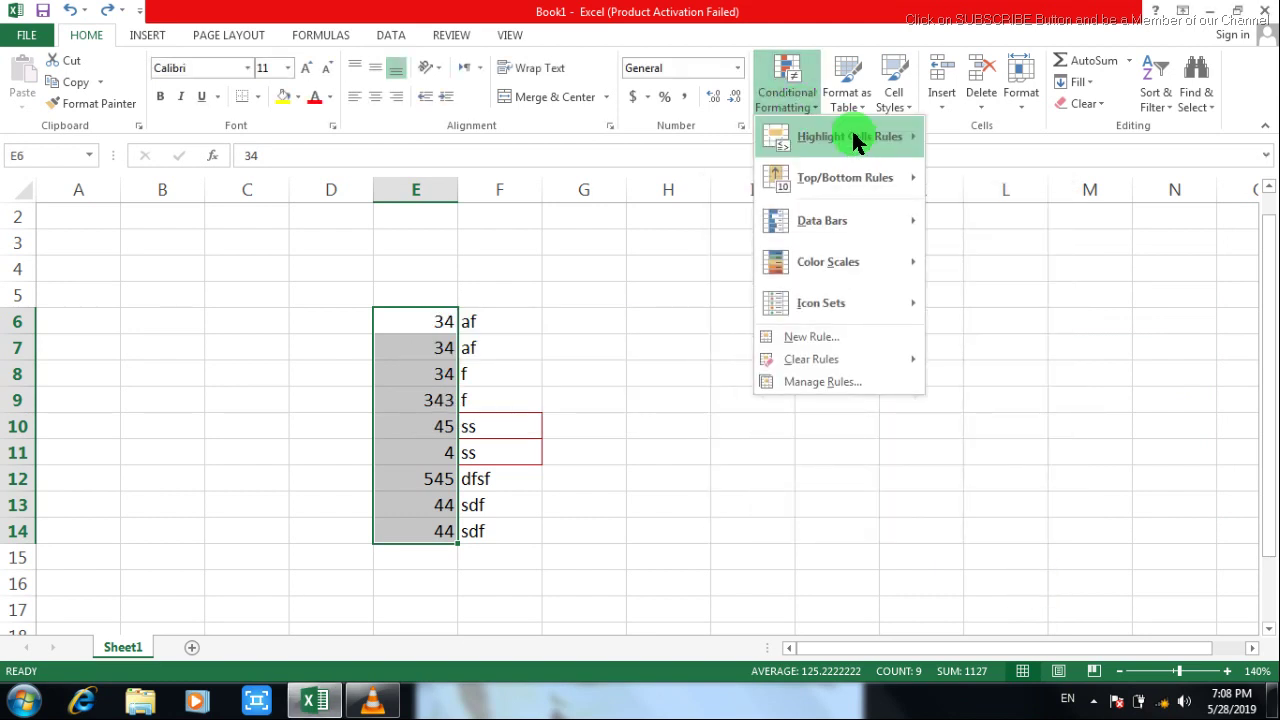
mouse_move(852, 135)
mouse_move(847, 194)
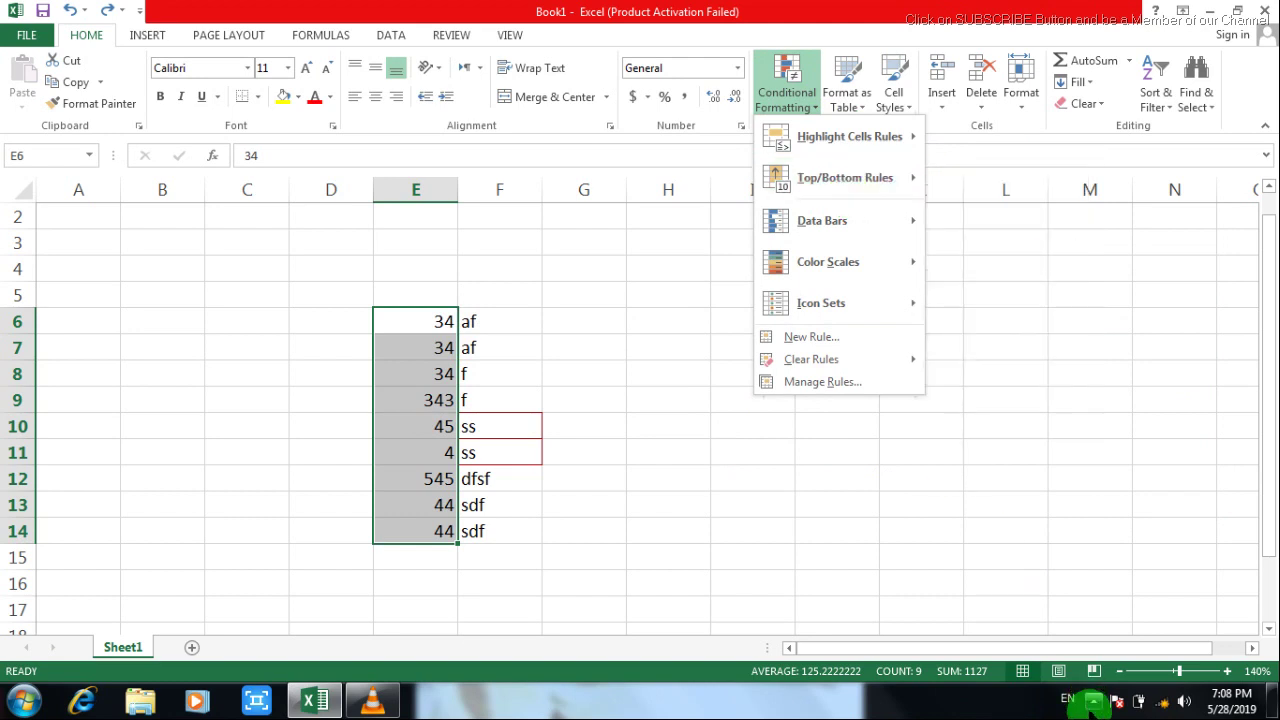
left_click(1100, 684)
left_click(1122, 604)
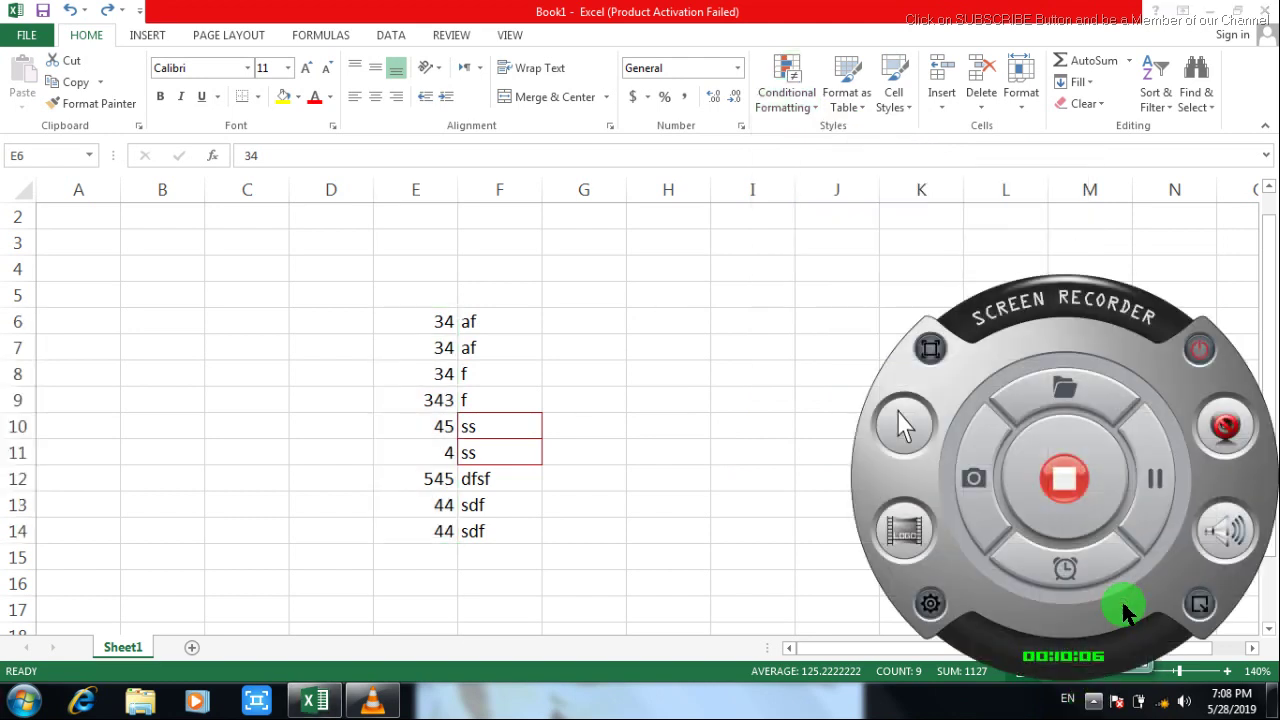
left_click(1199, 604)
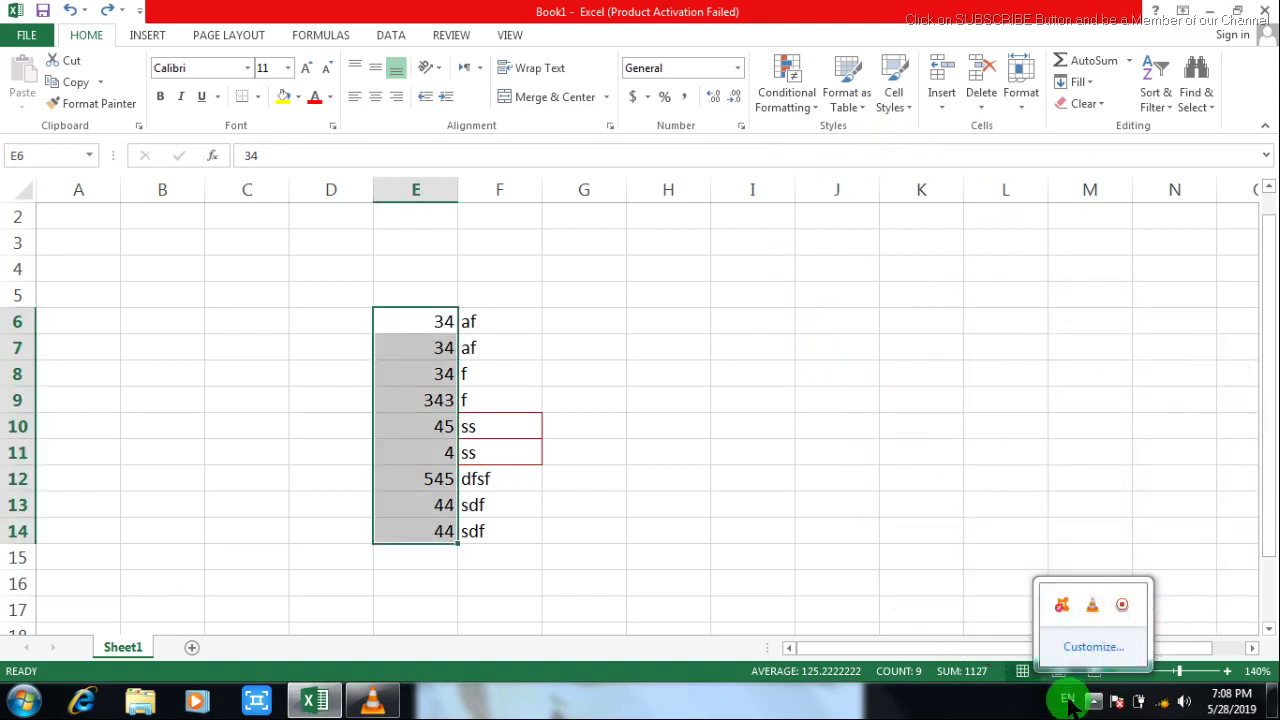
left_click(1068, 700)
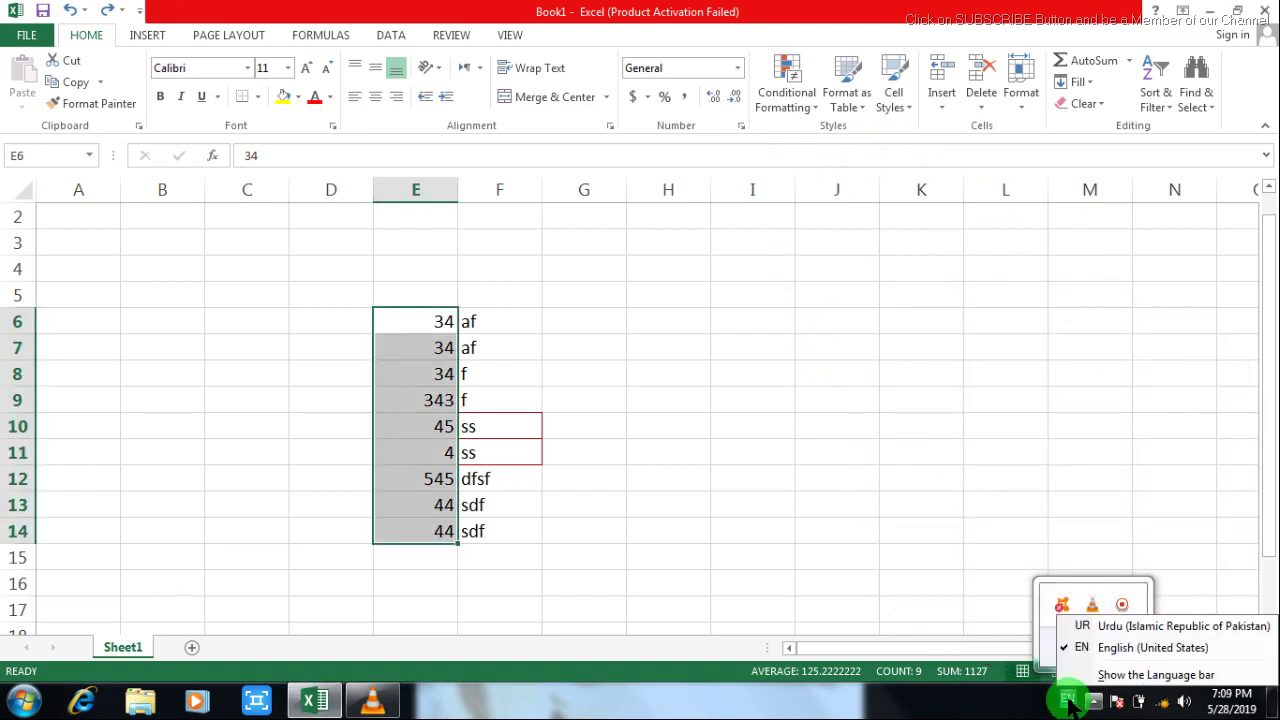
left_click(800, 104)
left_click(800, 104)
left_click(820, 182)
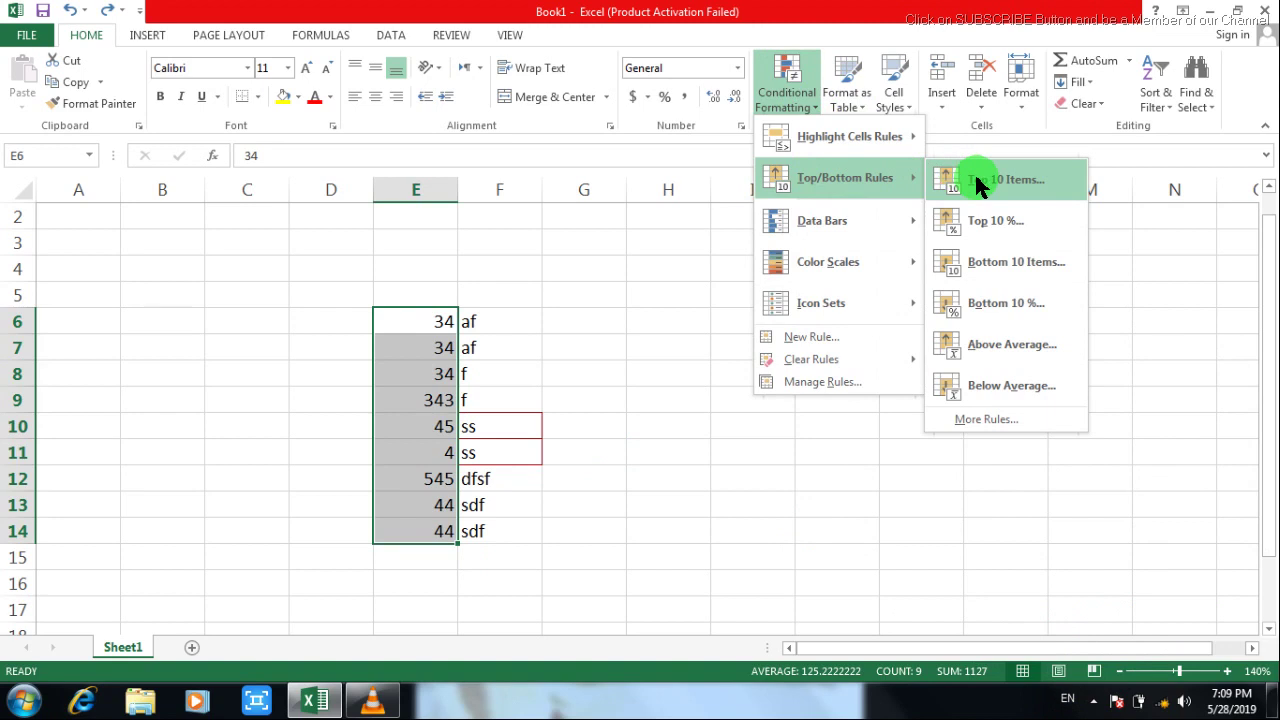
left_click(968, 178)
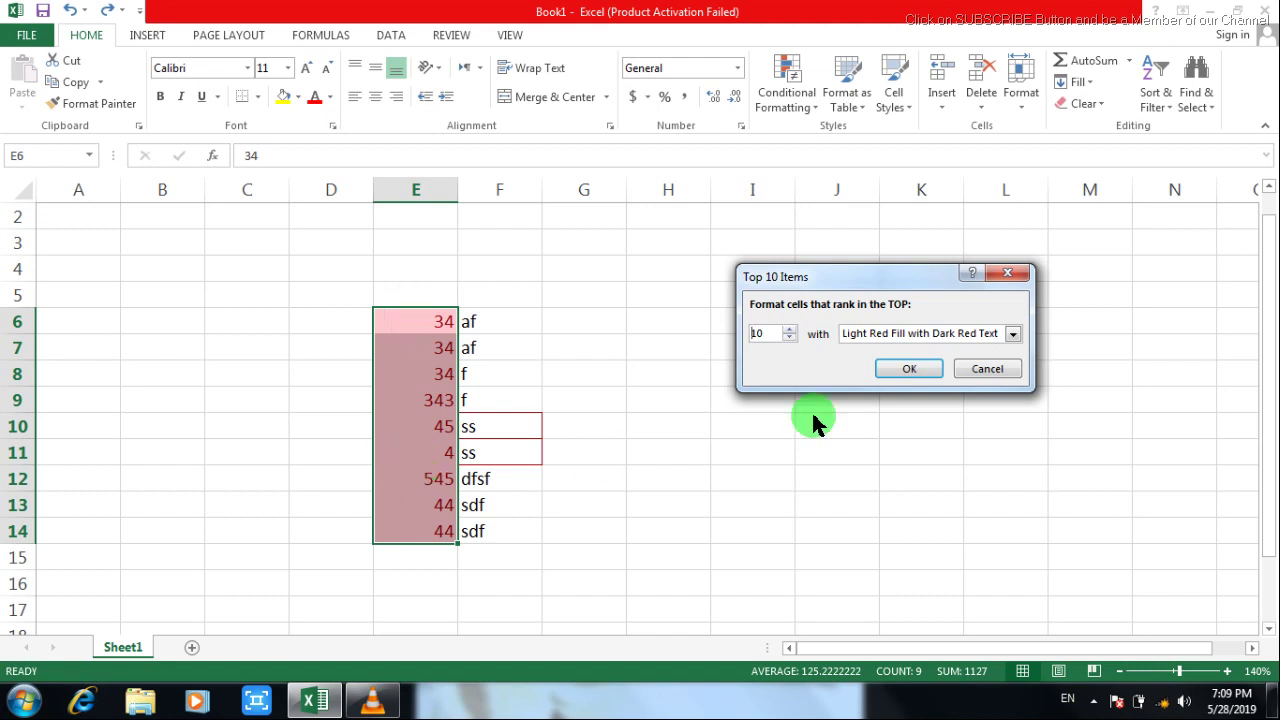
left_click(995, 365)
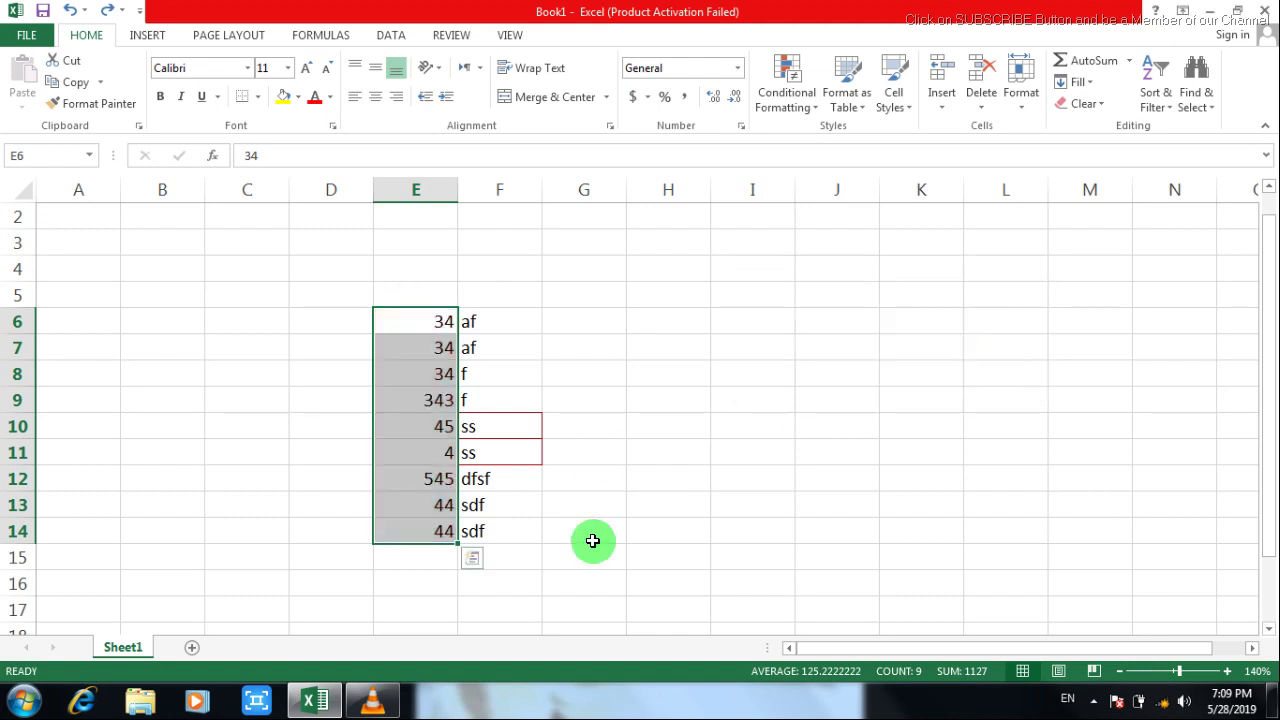
Step: Enter the values 22, 33, 44 and 55 in cells E2 through E5
left_click(421, 219)
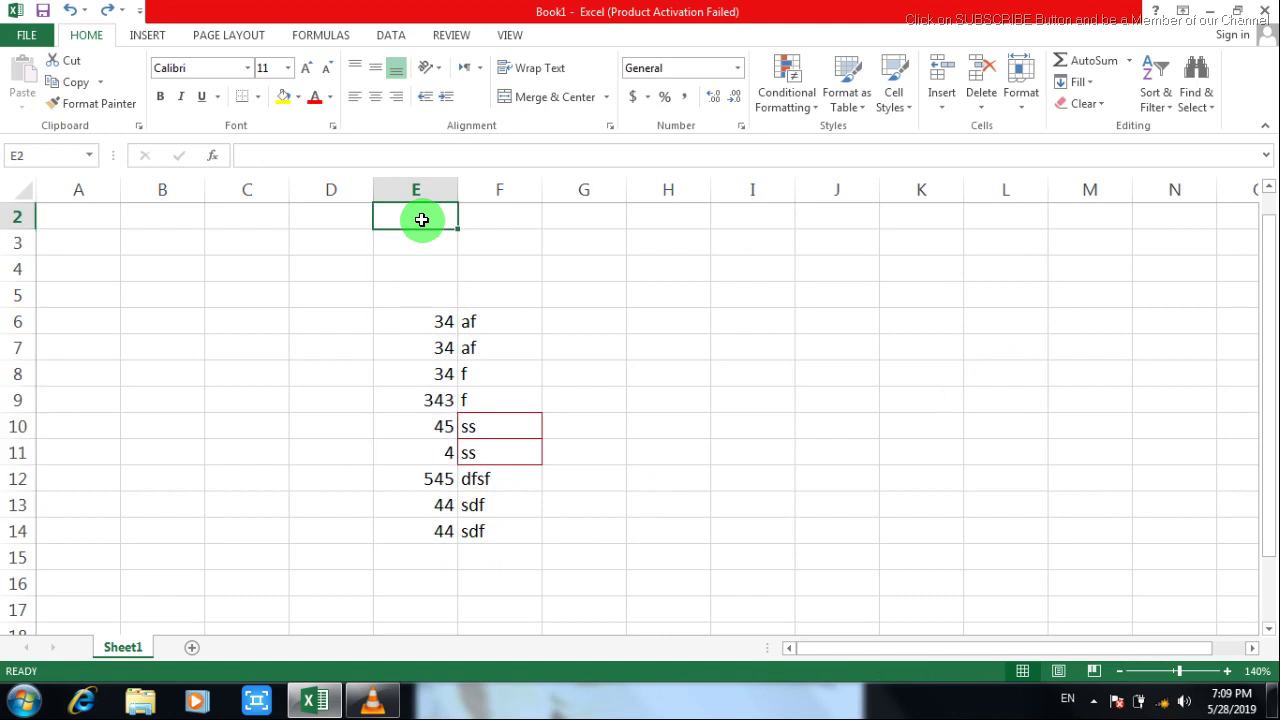
type("22")
key("Return")
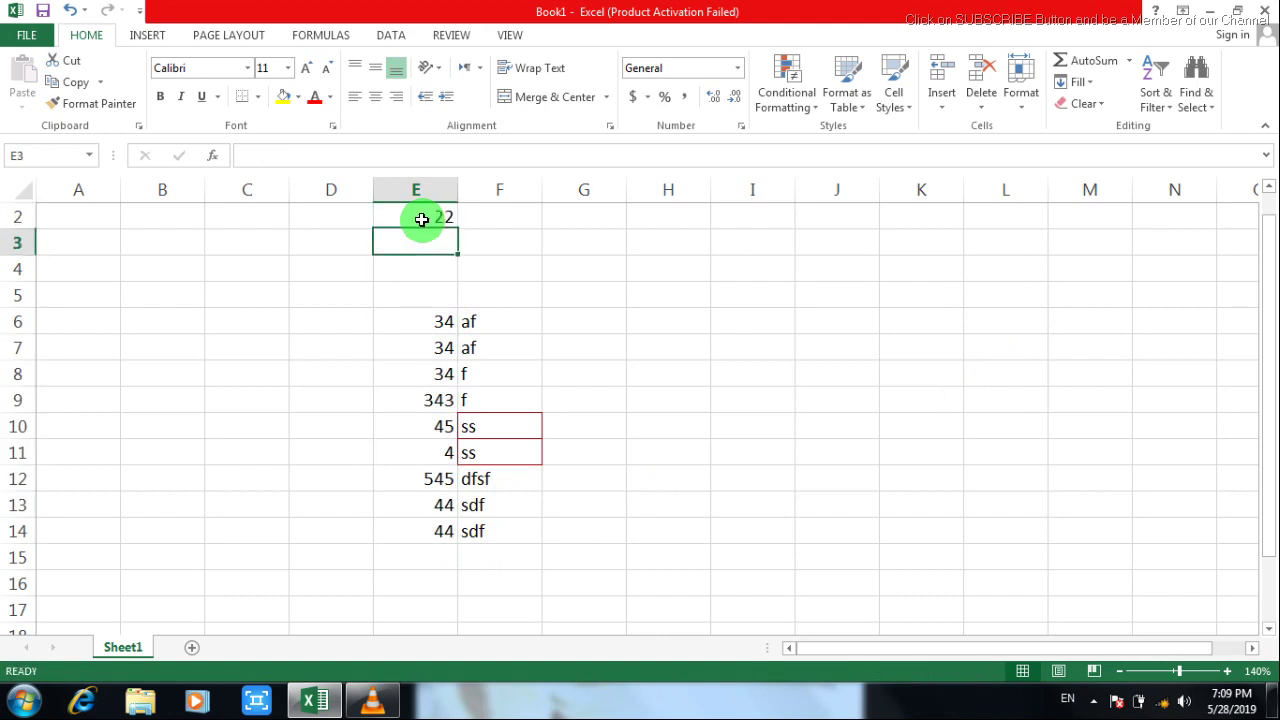
type("33")
key("Return")
type("44")
key("Return")
type("55")
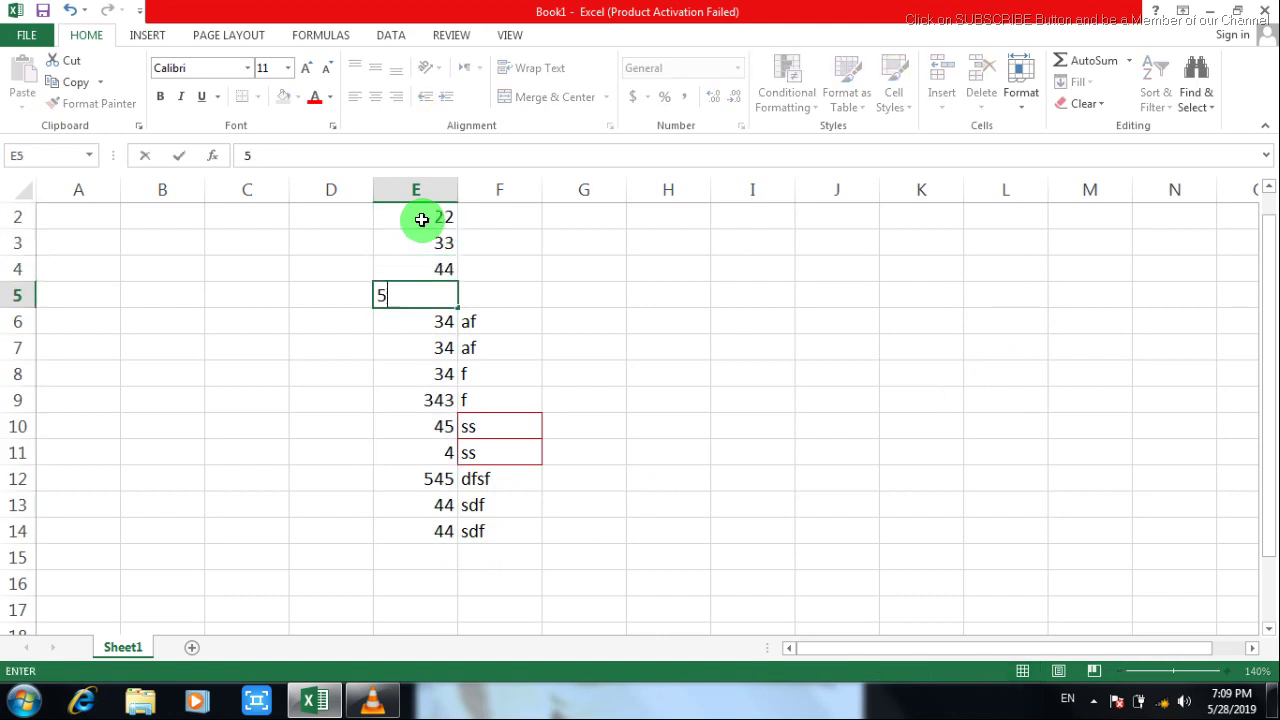
key("Return")
Step: Start a Top 10 Items rule on cells E2:E14 and preview it with Red Text
left_click_drag(421, 219, 408, 537)
left_click(809, 105)
mouse_move(828, 145)
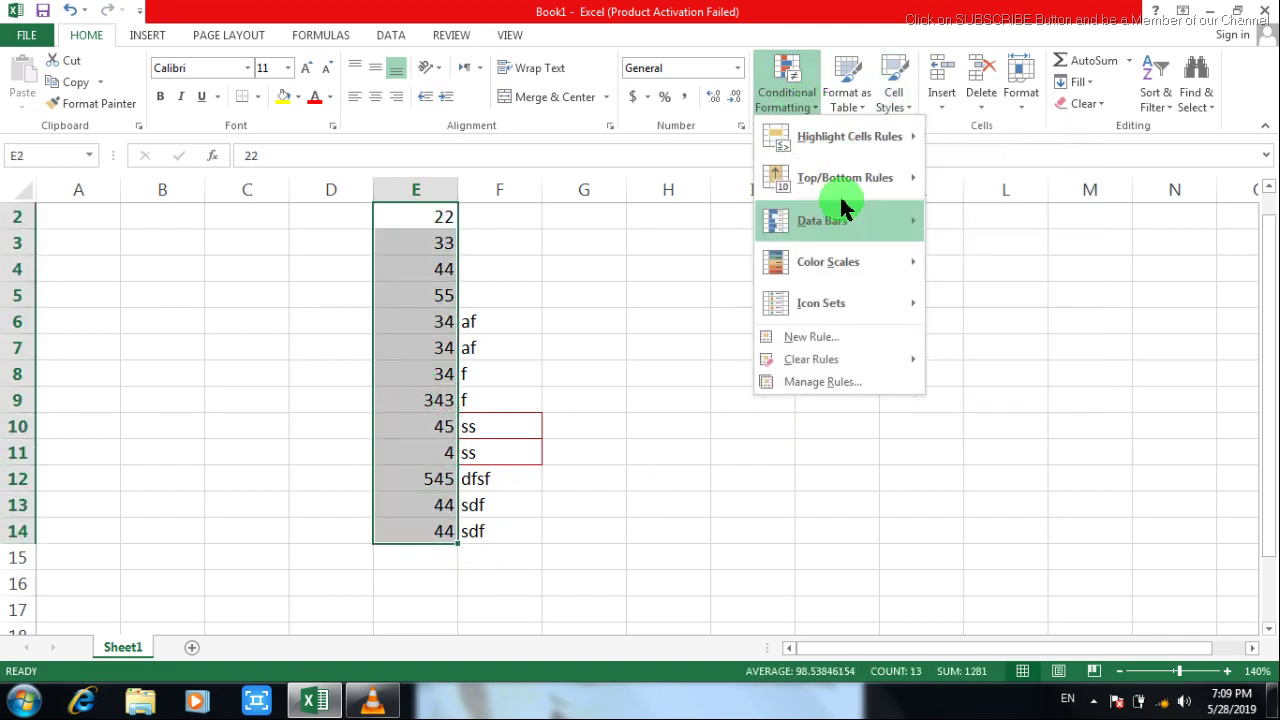
mouse_move(840, 182)
left_click(1004, 182)
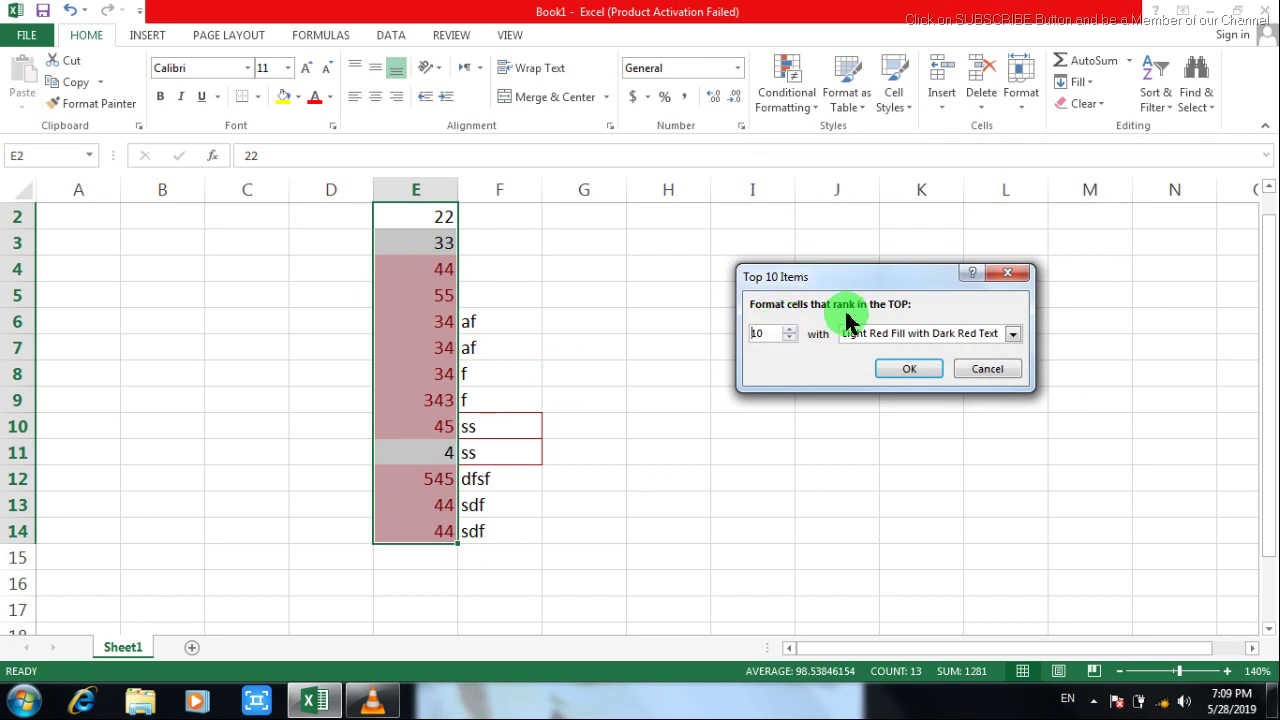
left_click(1012, 333)
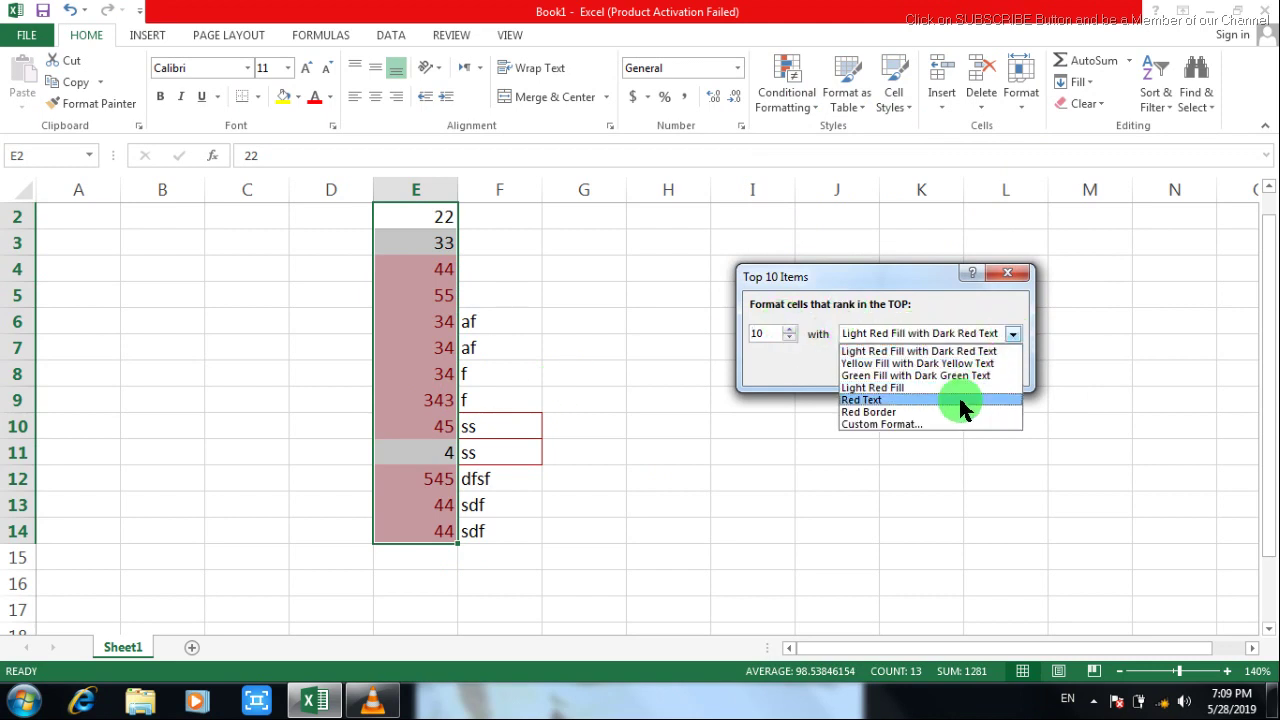
left_click(959, 399)
Step: Apply the Top 10 Items rule with Yellow Fill with Dark Yellow Text and undo it
left_click(1012, 334)
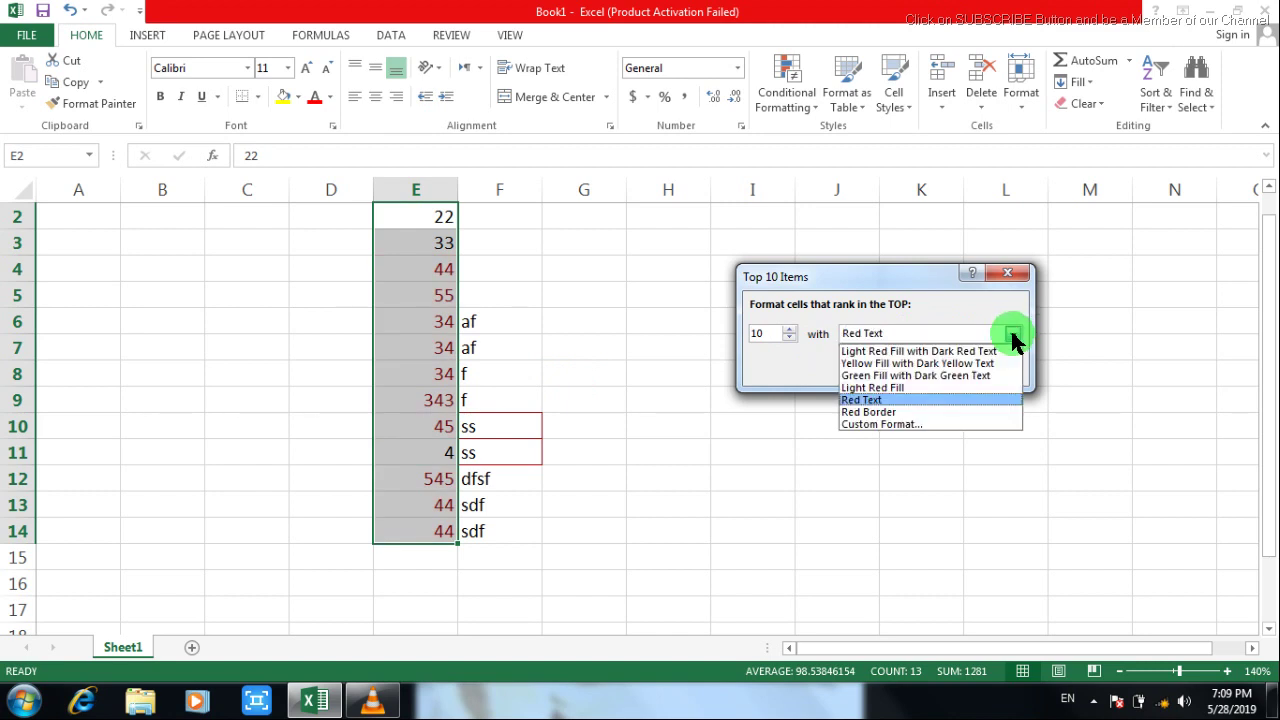
left_click(935, 363)
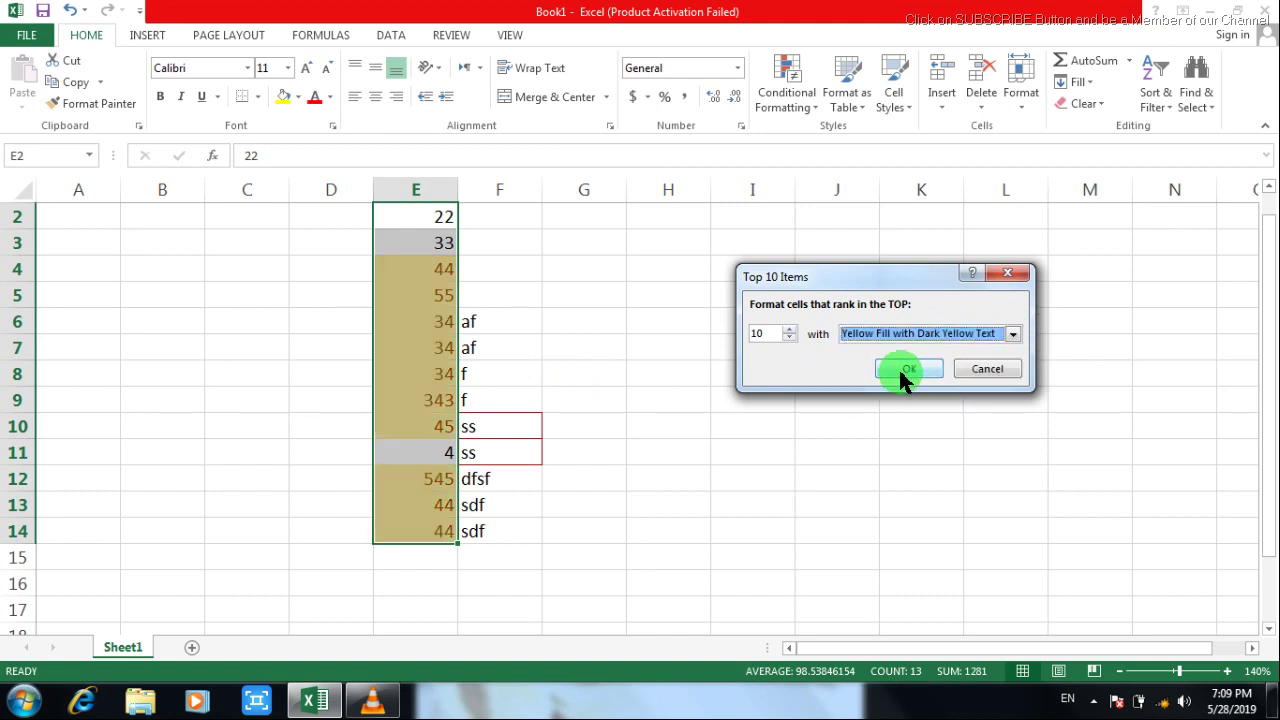
left_click(897, 369)
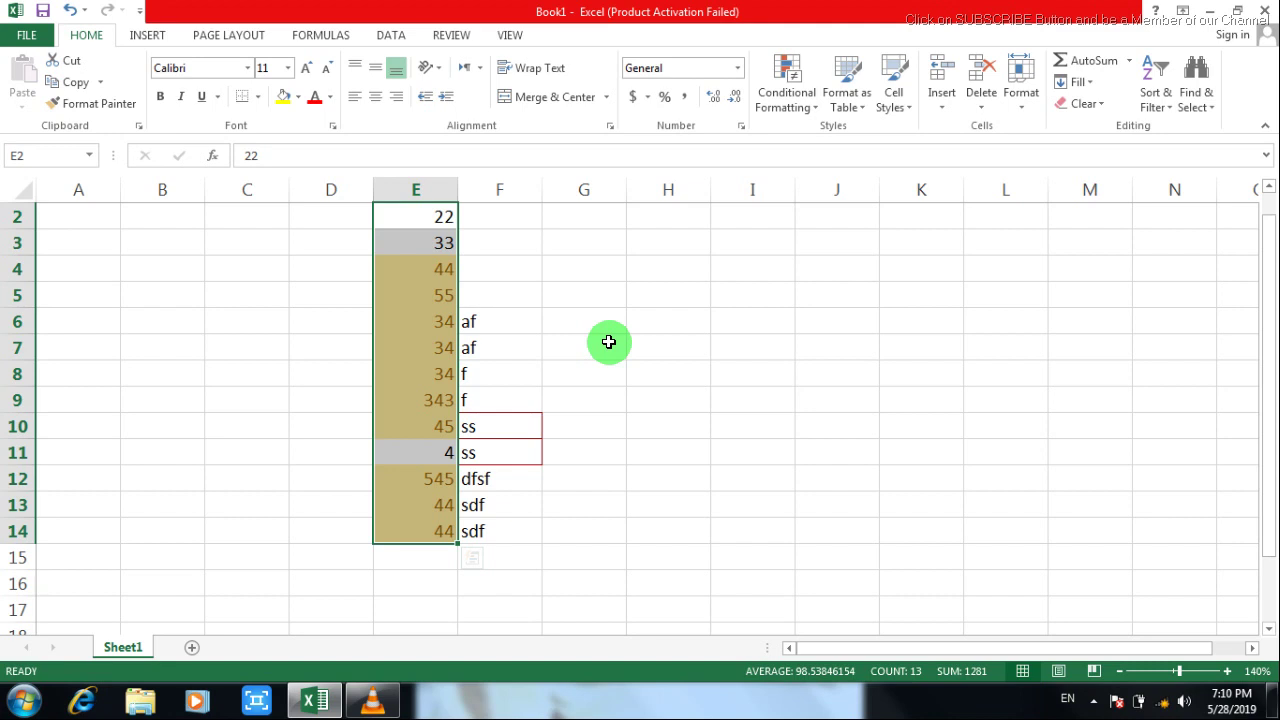
key("ctrl+z")
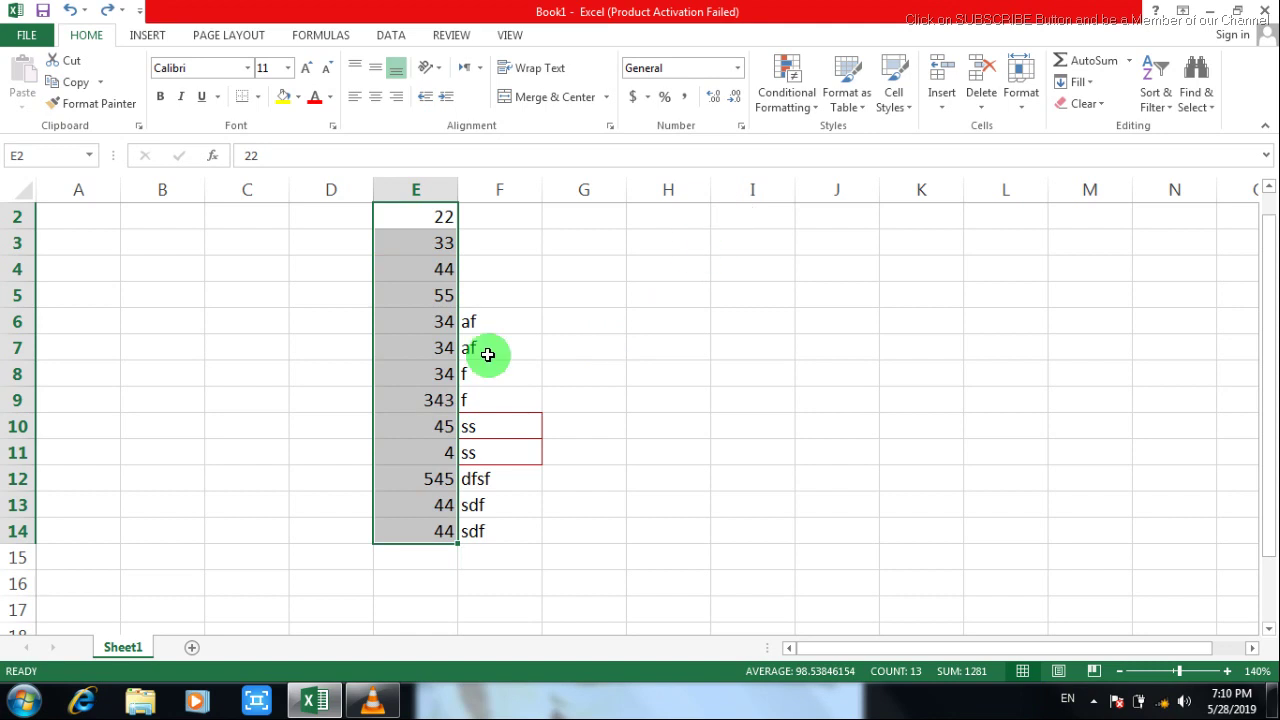
Step: Apply a Top 10% rule to E2:E14 with Green Fill with Dark Green Text and undo it
left_click(788, 110)
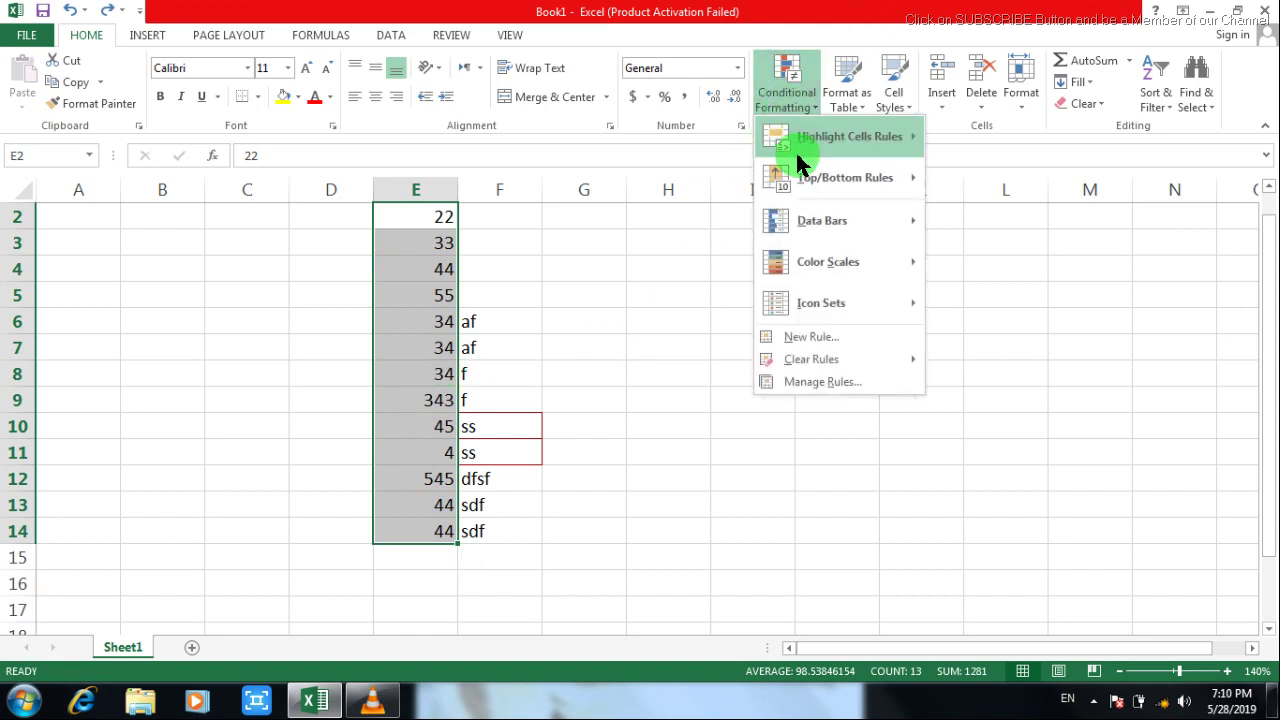
mouse_move(806, 177)
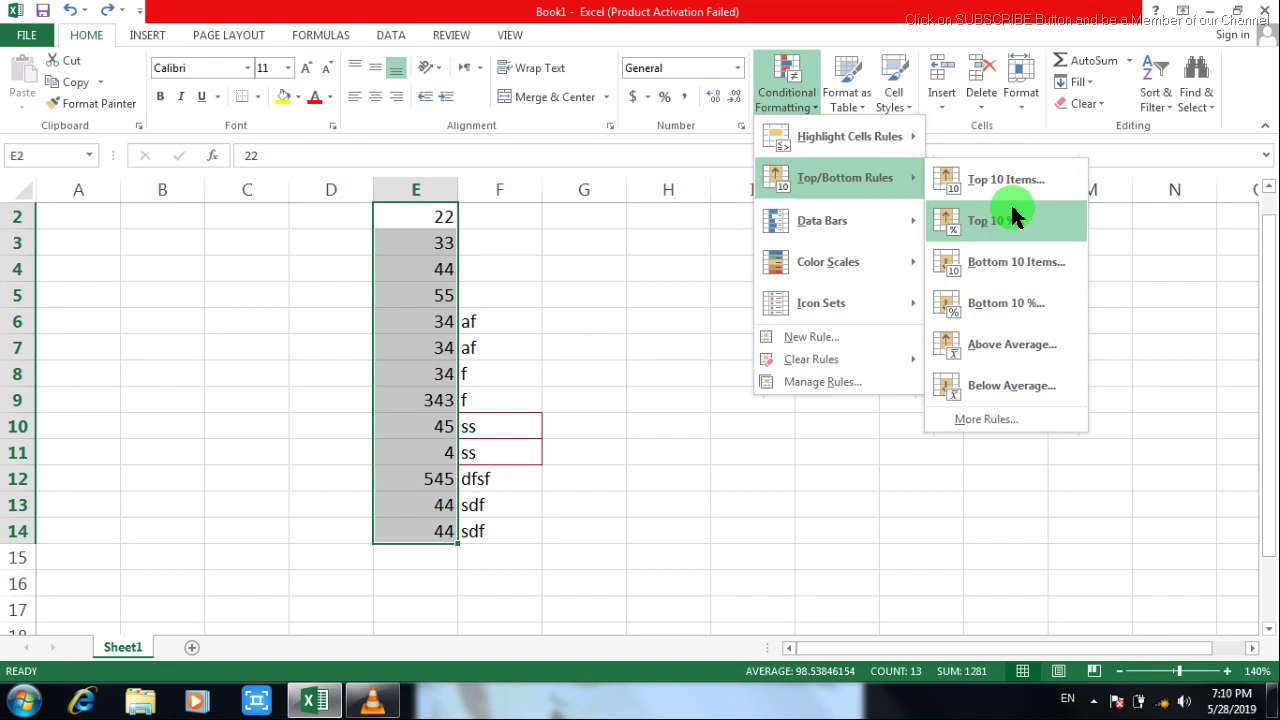
left_click(1015, 219)
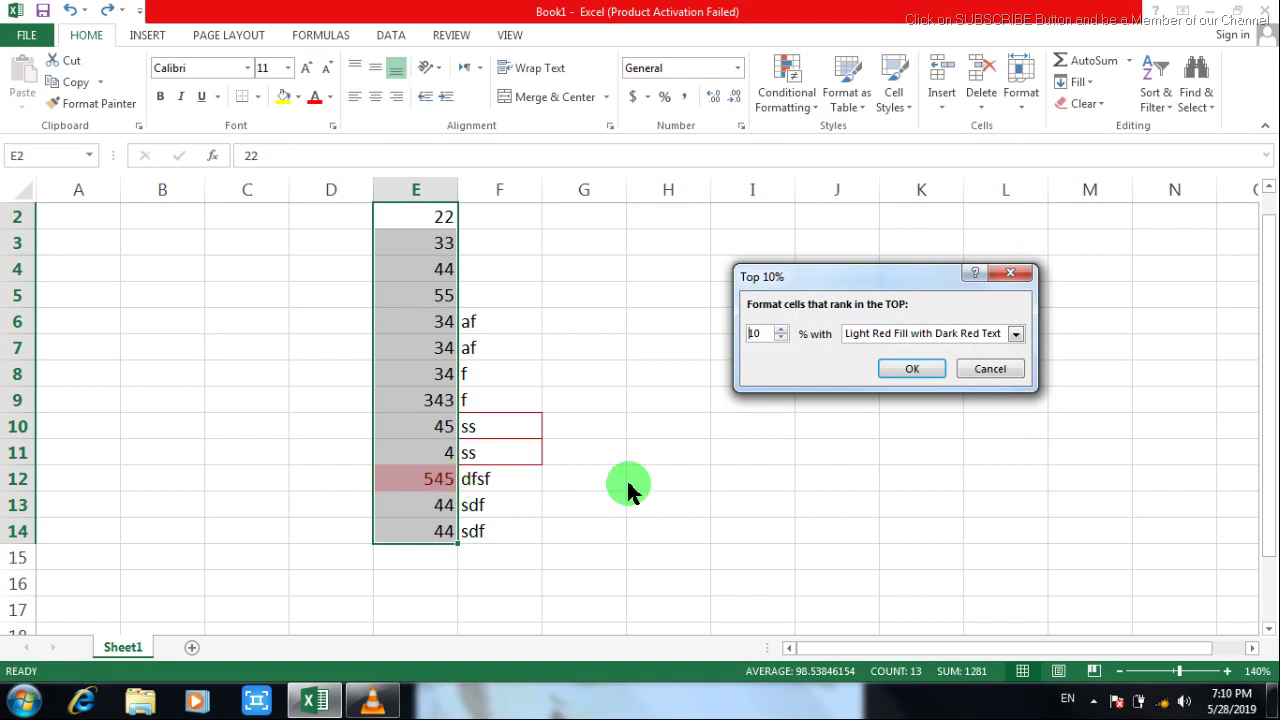
left_click(966, 334)
left_click(926, 385)
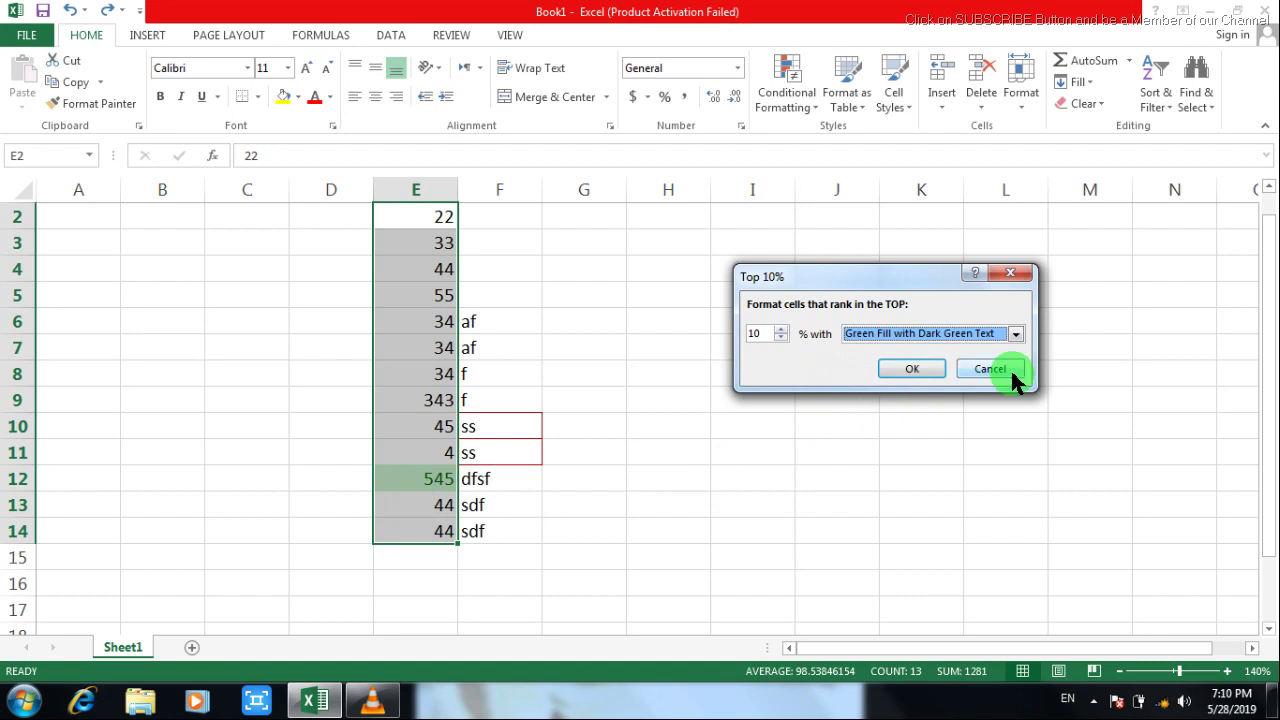
left_click(918, 370)
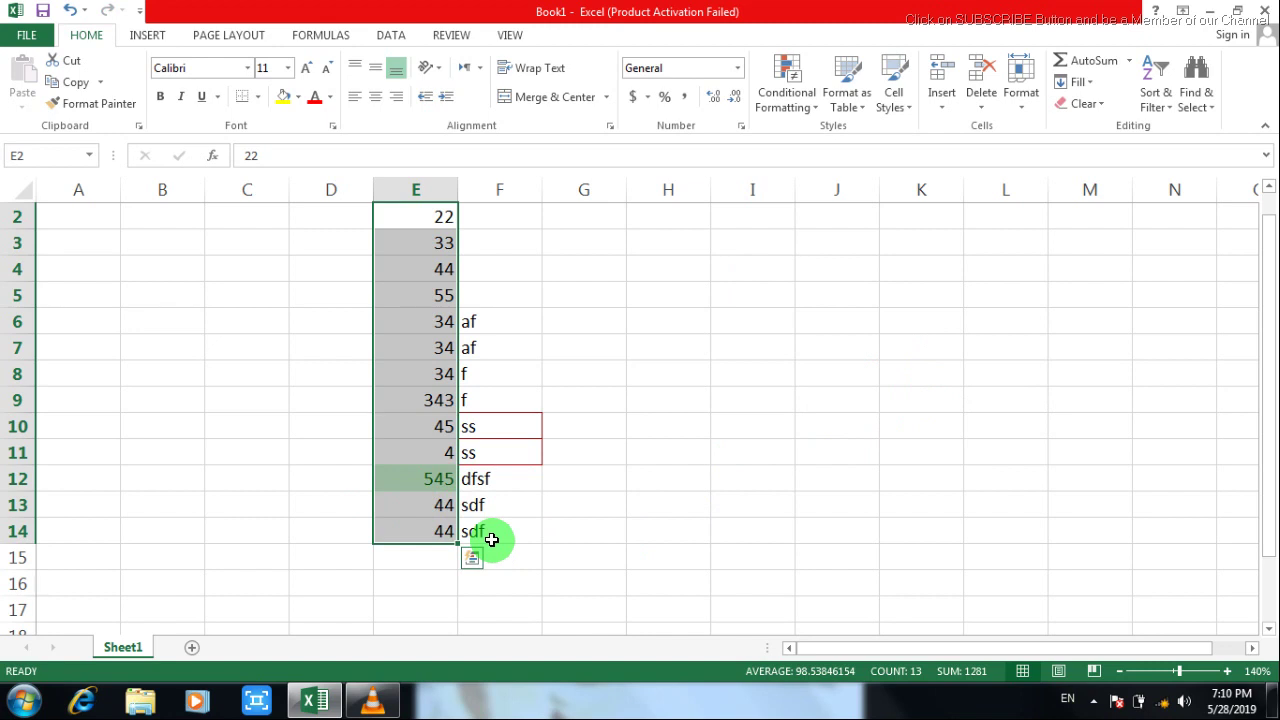
key("ctrl+z")
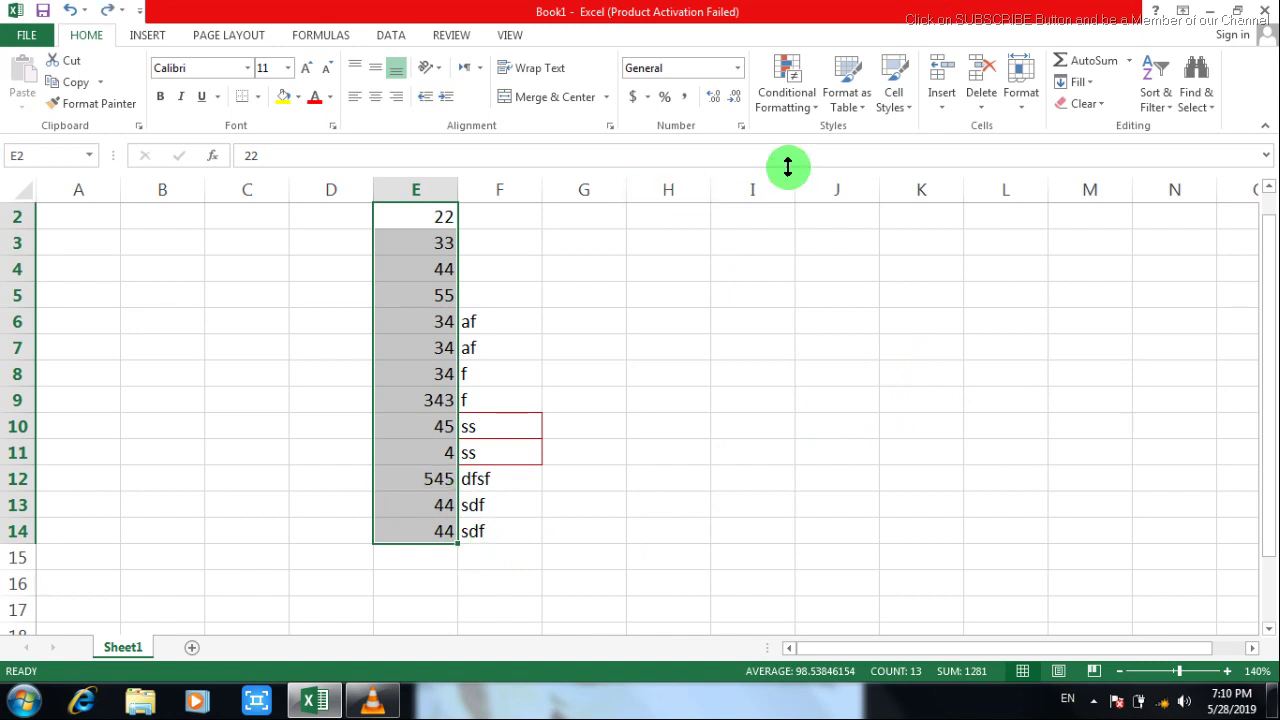
Step: Apply a Bottom 10 Items rule to E2:E14 with Light Red Fill with Dark Red Text and undo it
left_click(807, 112)
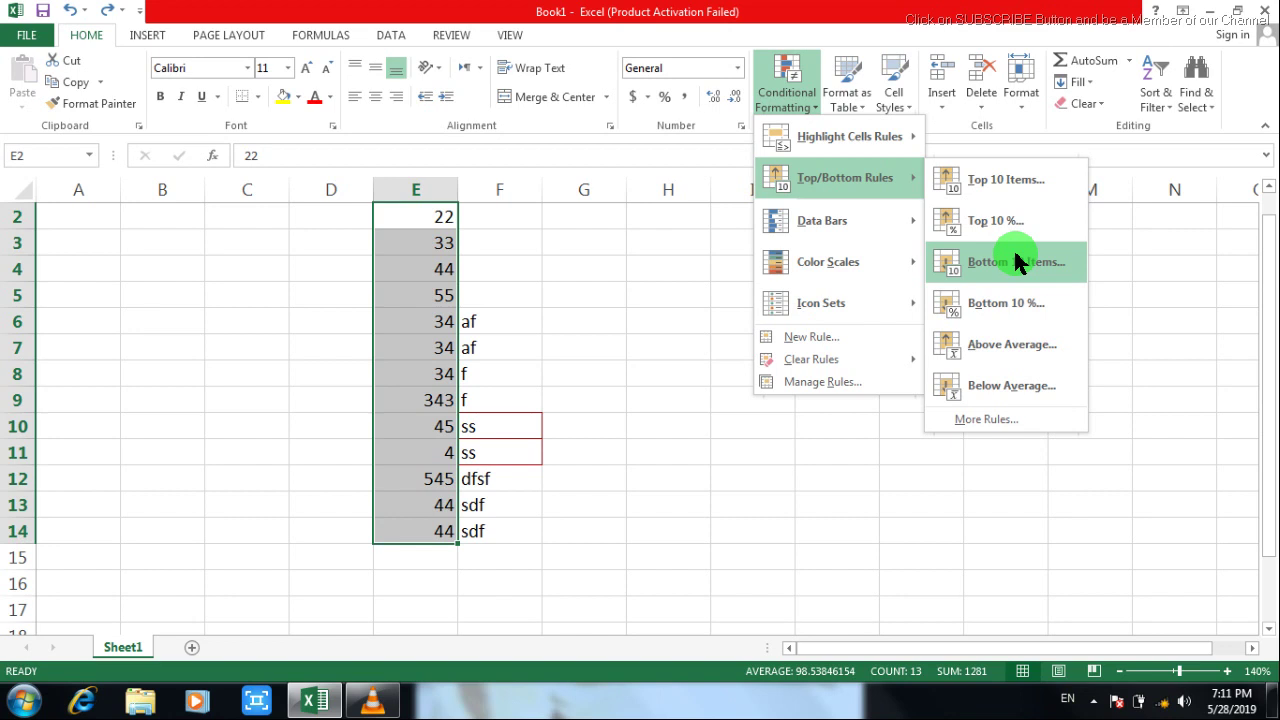
left_click(1015, 259)
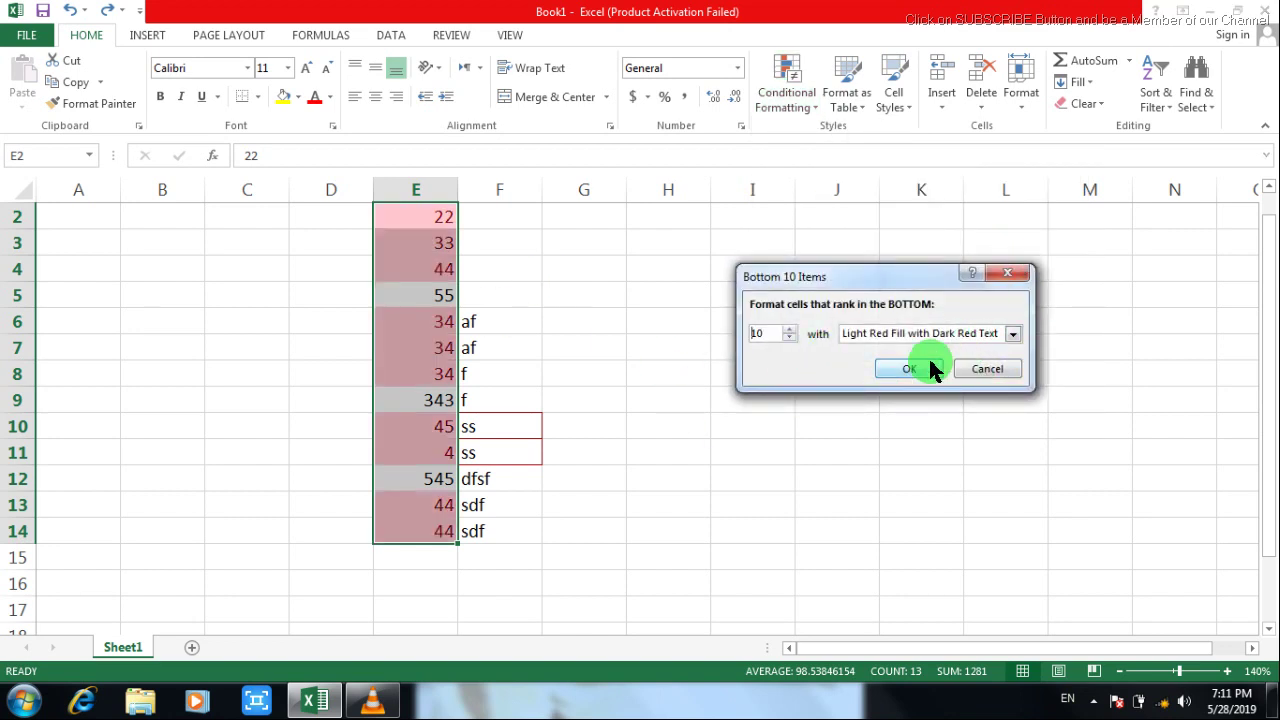
left_click(1013, 334)
left_click(993, 342)
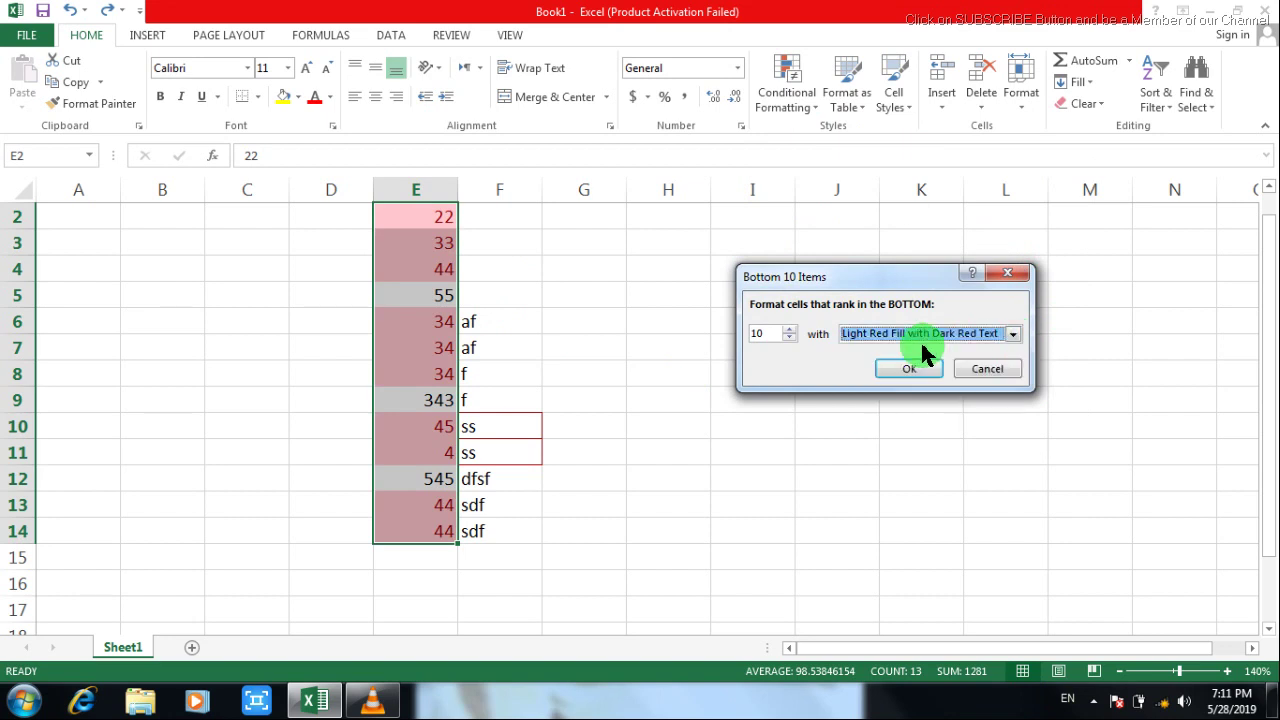
left_click(909, 370)
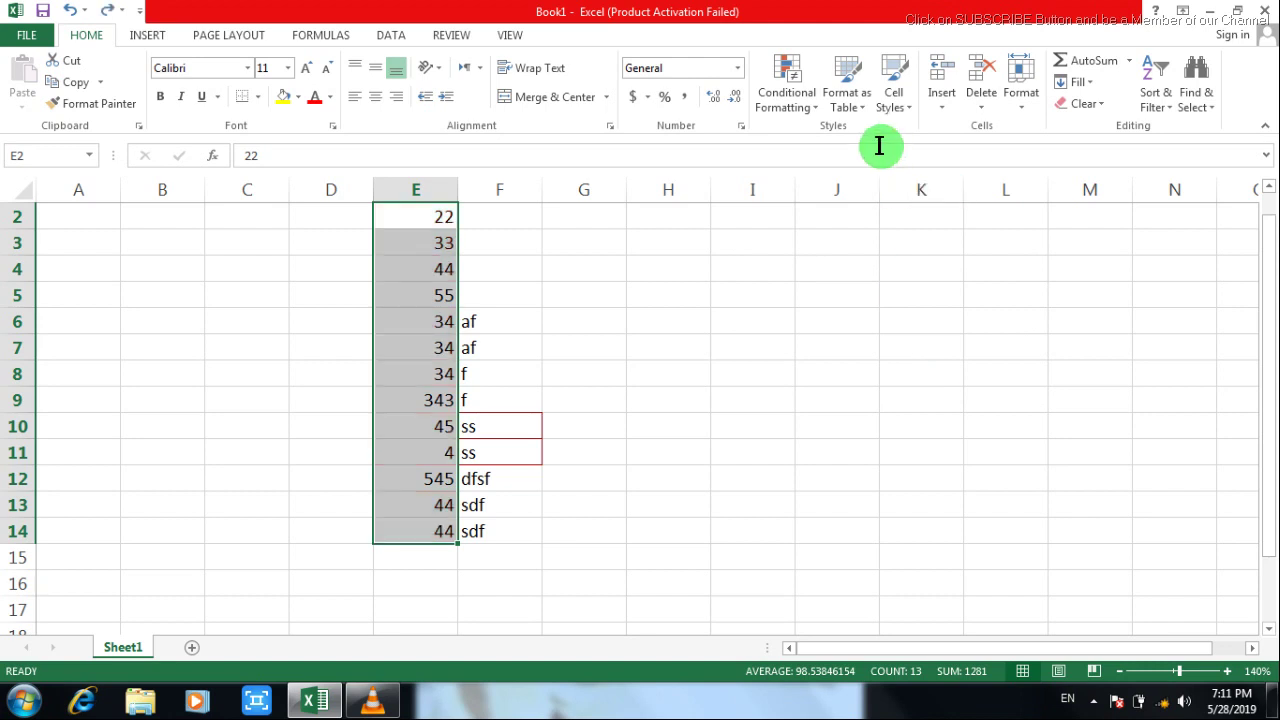
Step: Apply a Bottom 10% rule to cells E2:E14 with Light Red Fill with Dark Red Text
left_click(812, 108)
mouse_move(870, 176)
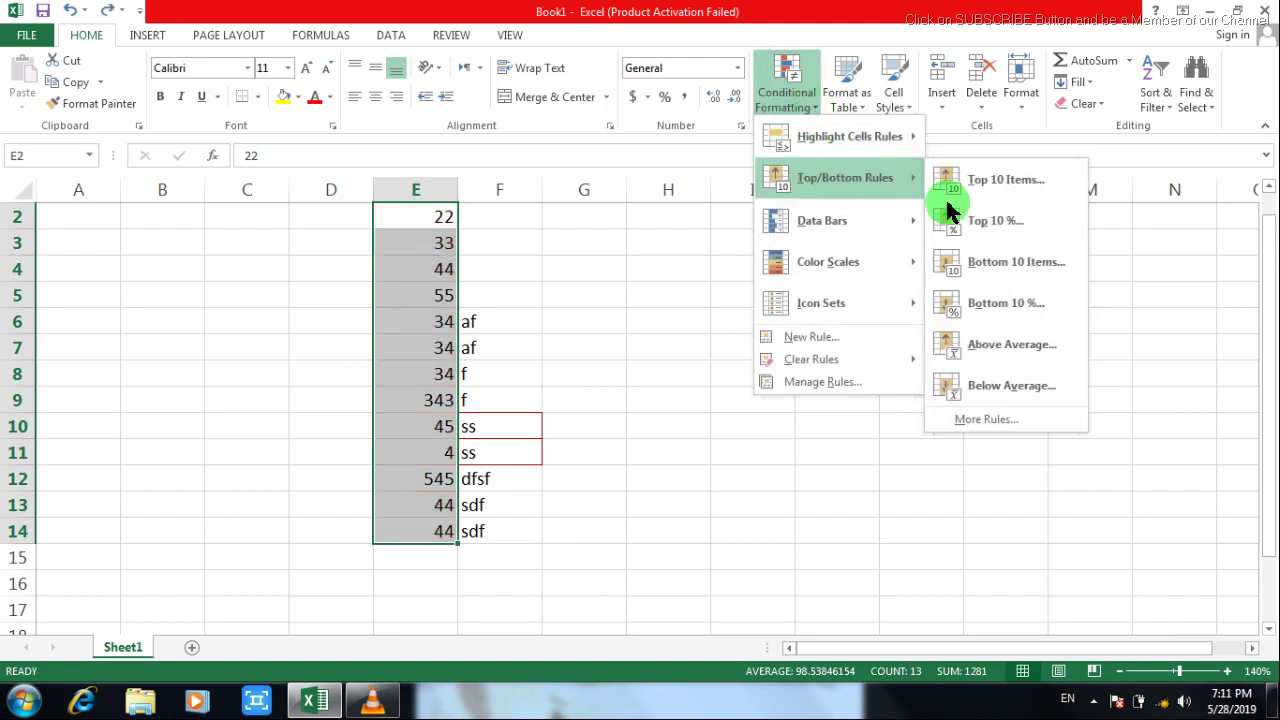
left_click(1013, 312)
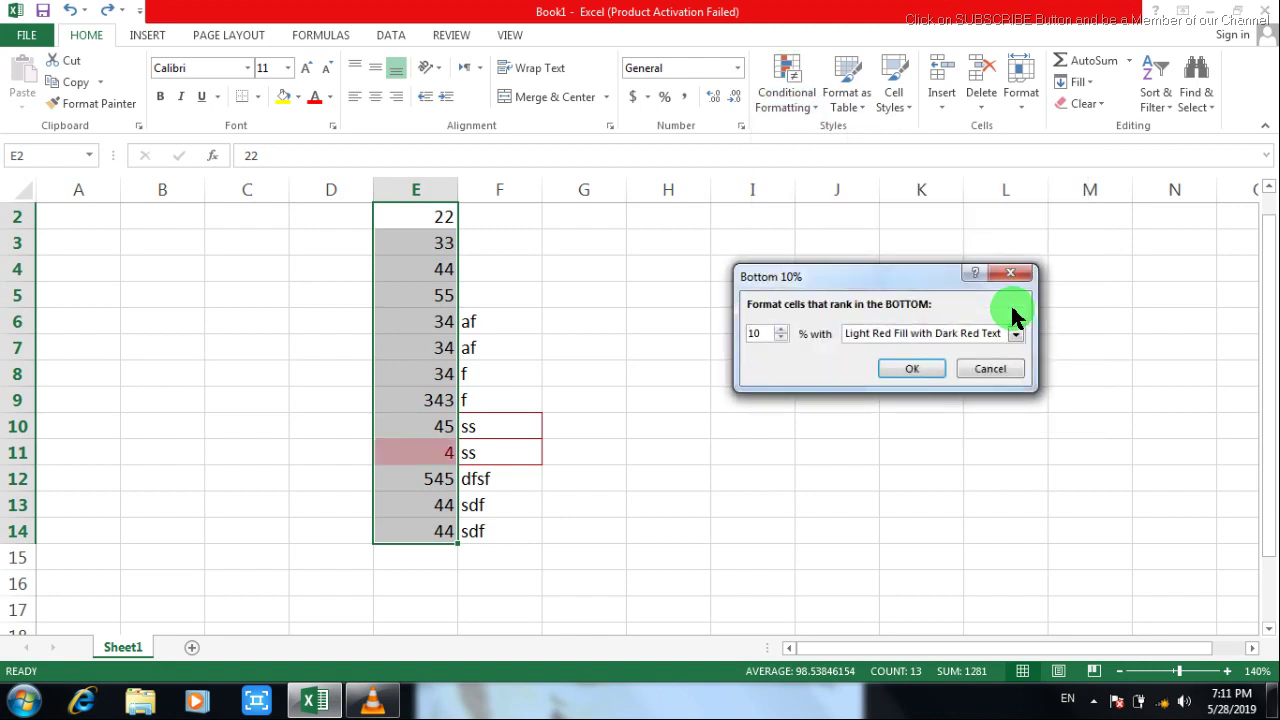
left_click(914, 370)
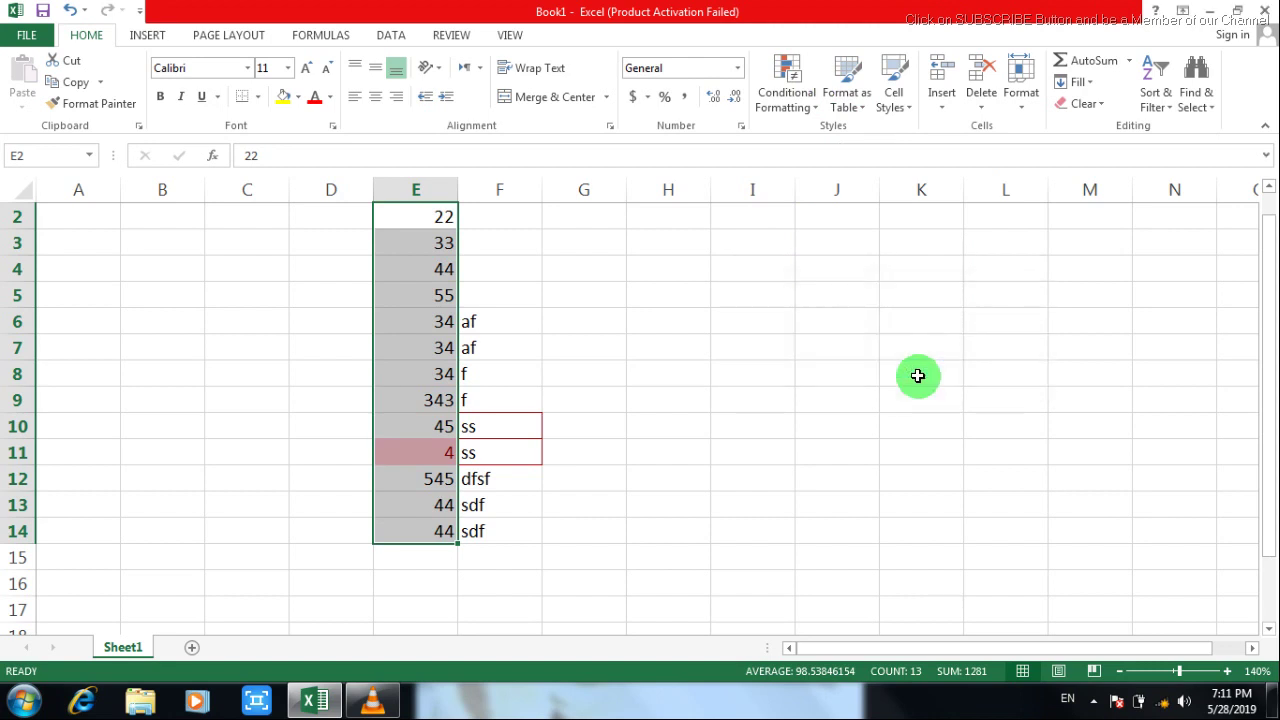
Step: Preview an Above Average rule on E2:E14 with Light Red Fill with Dark Red Text and cancel it
left_click(786, 96)
mouse_move(829, 177)
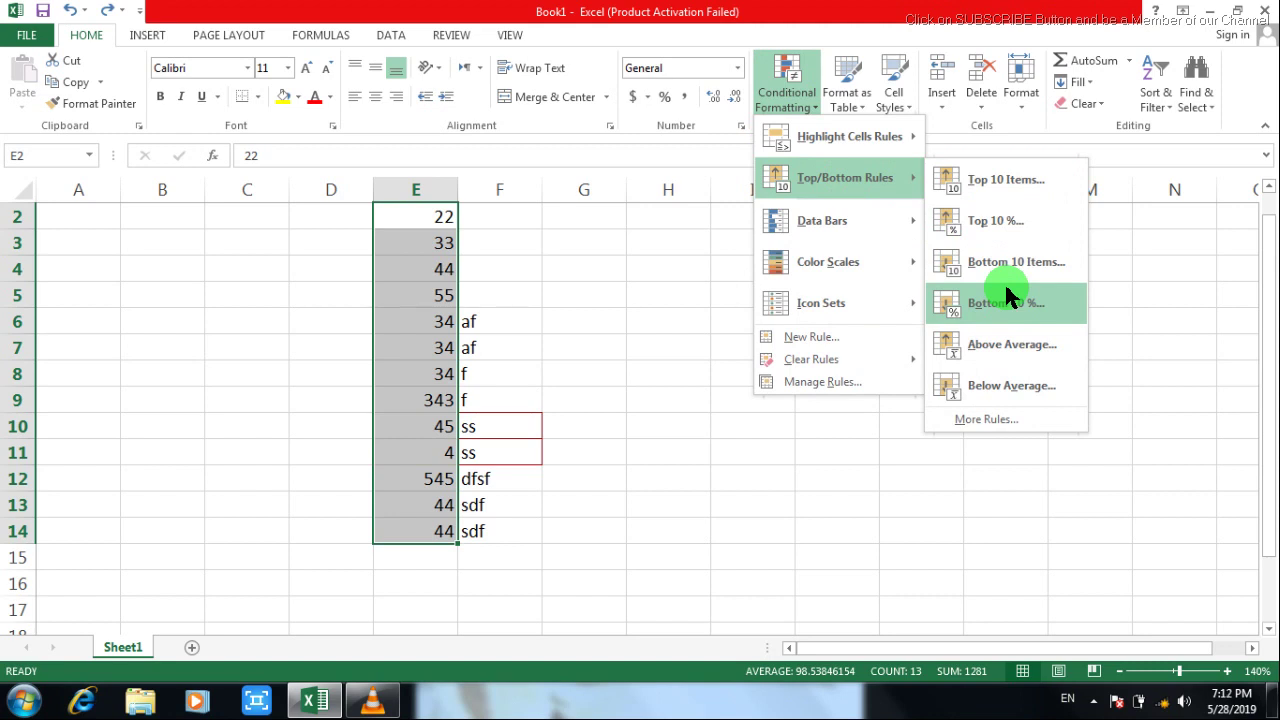
left_click(1007, 343)
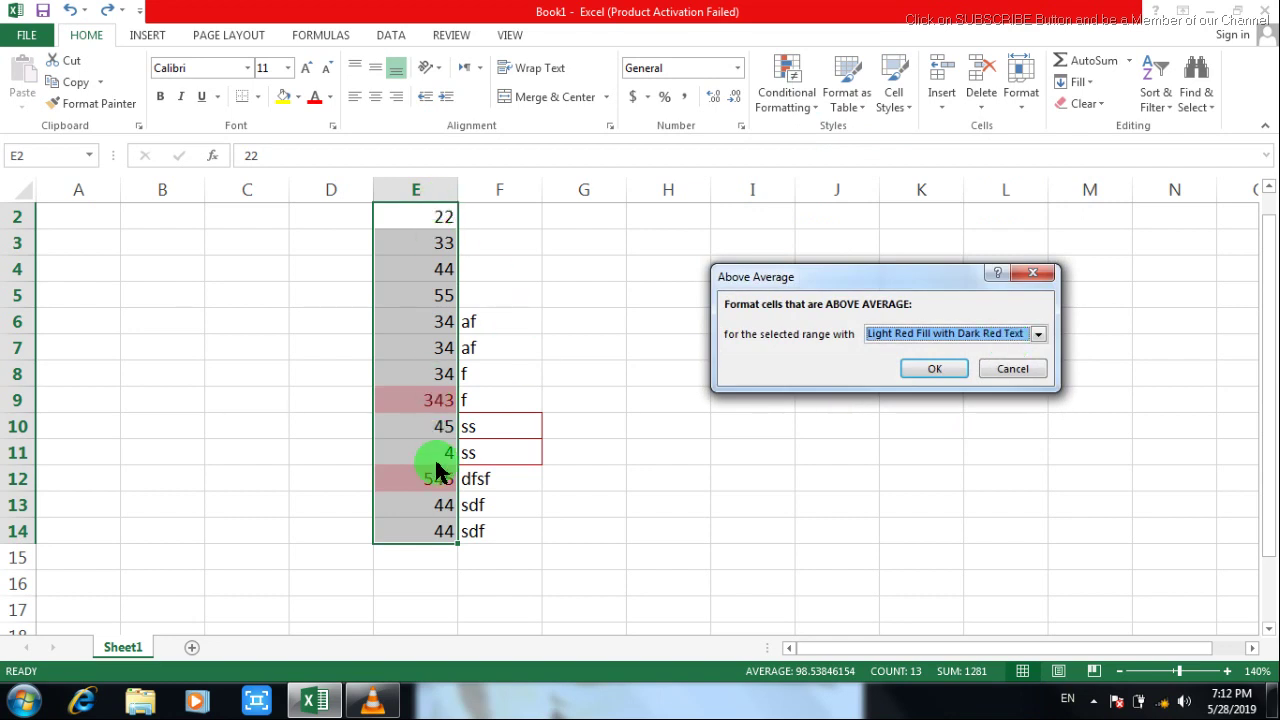
left_click(1040, 330)
left_click(1040, 330)
left_click(1010, 370)
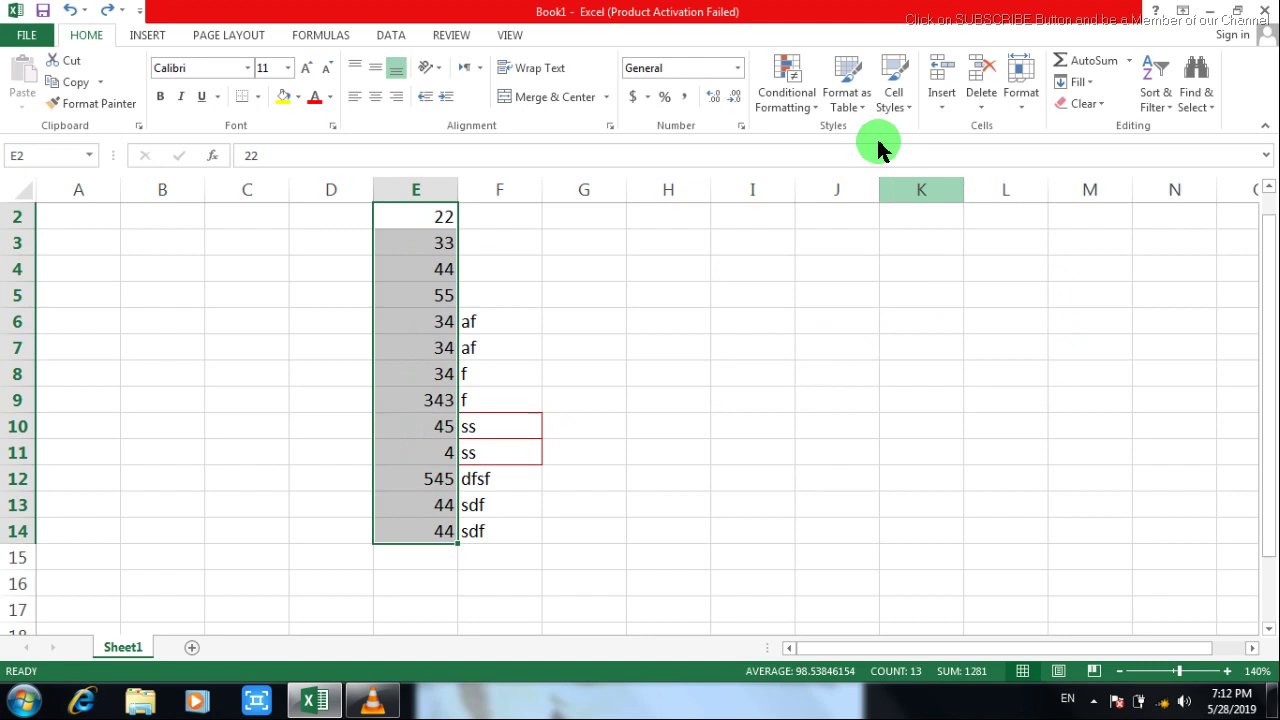
Step: Preview a Below Average rule on E2:E14 with Light Red Fill with Dark Red Text and cancel it
left_click(806, 101)
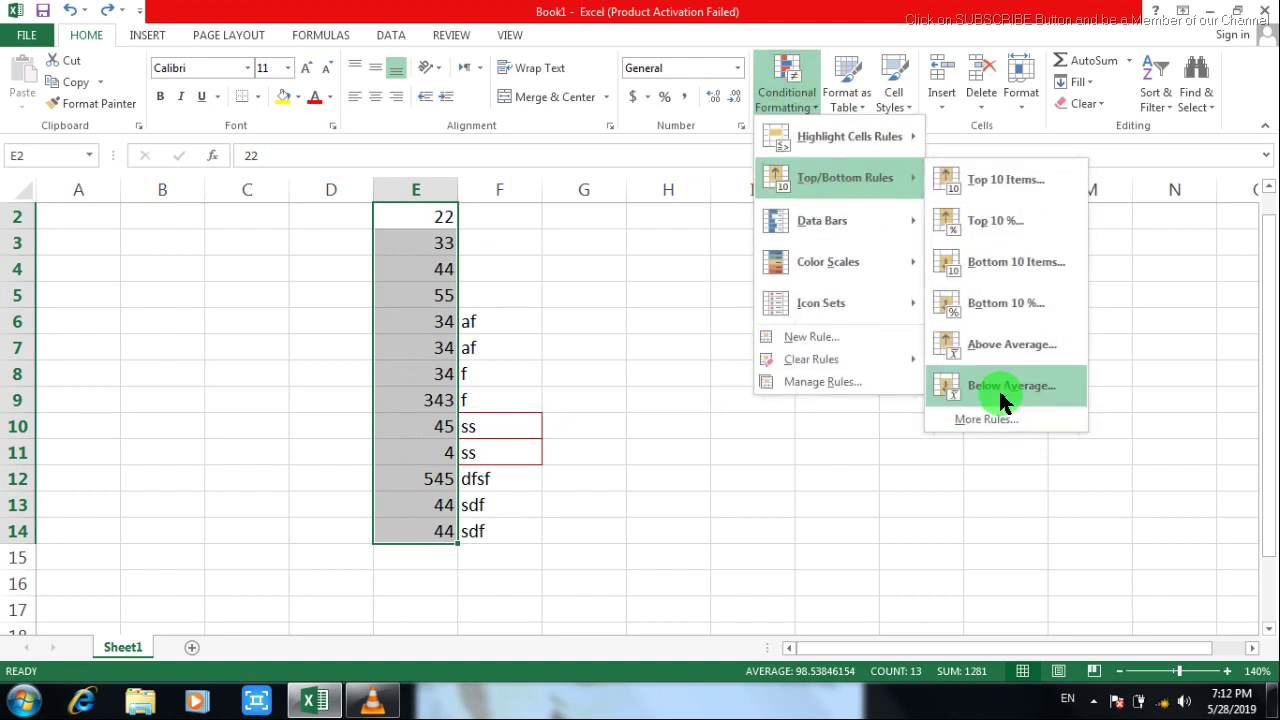
left_click(999, 391)
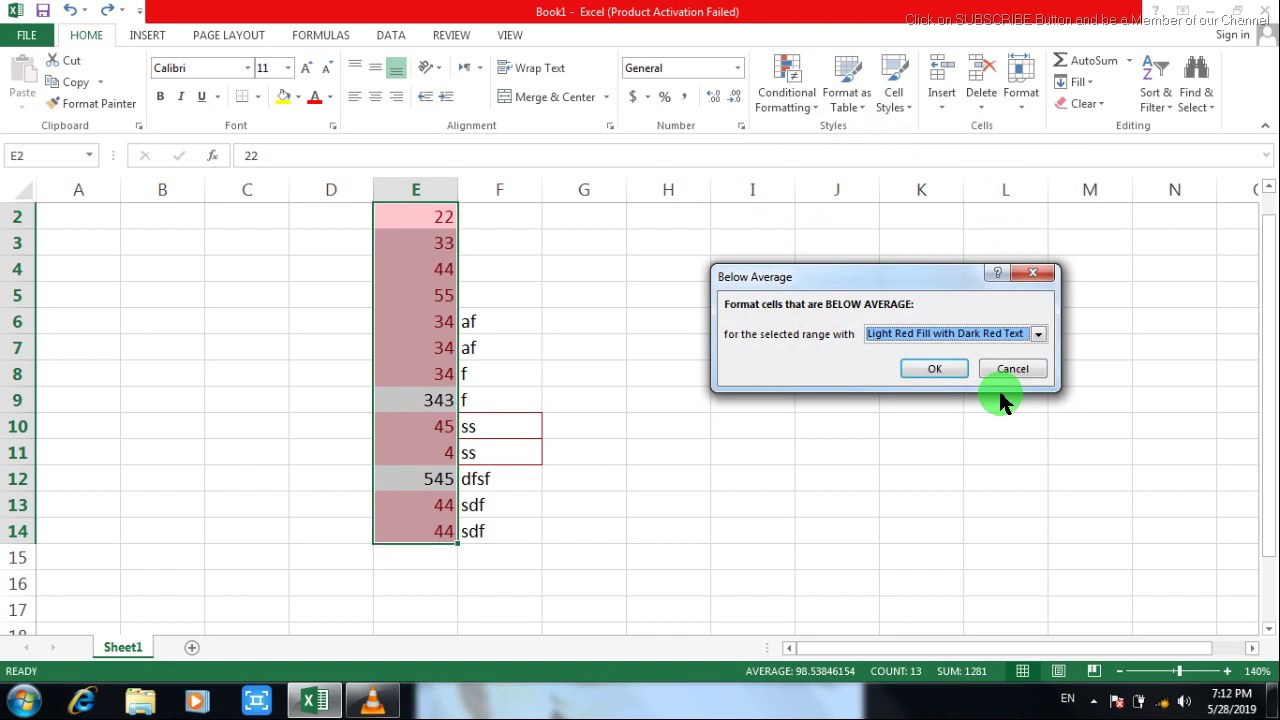
left_click(1008, 368)
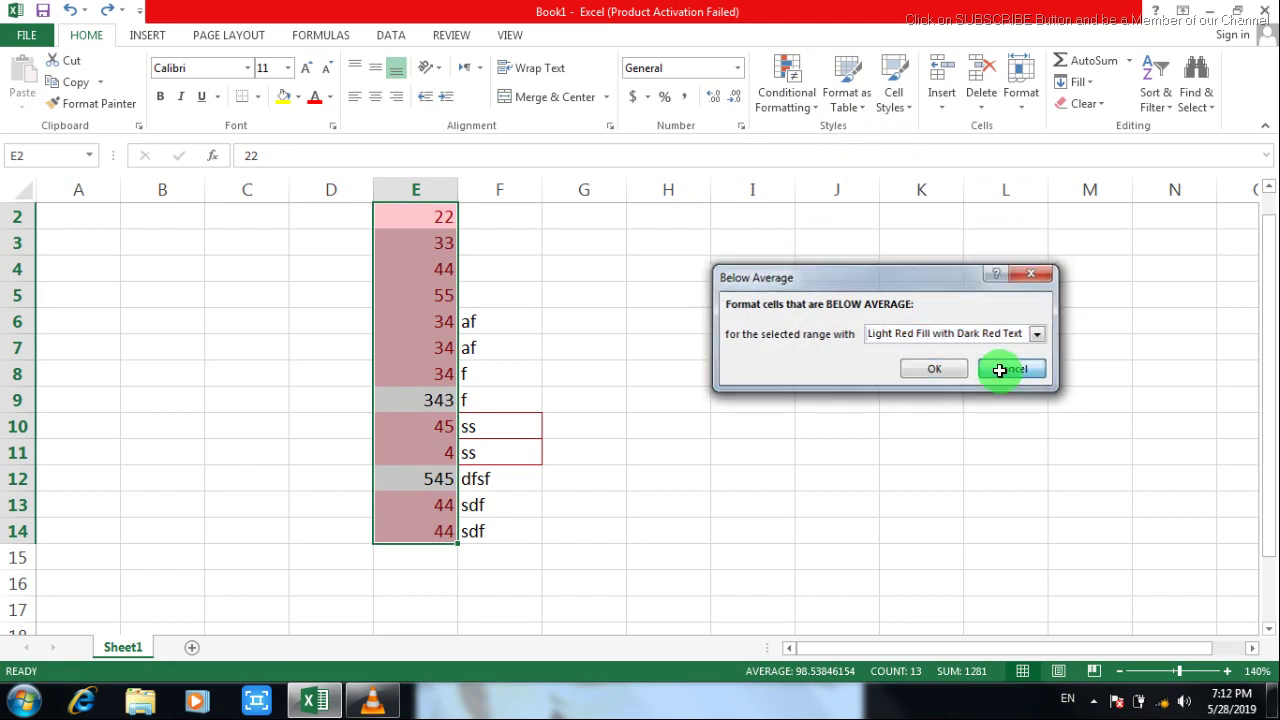
Step: Apply solid-fill blue data bars to E2:E14 and compare the bars in cells E9 and E2
left_click(801, 110)
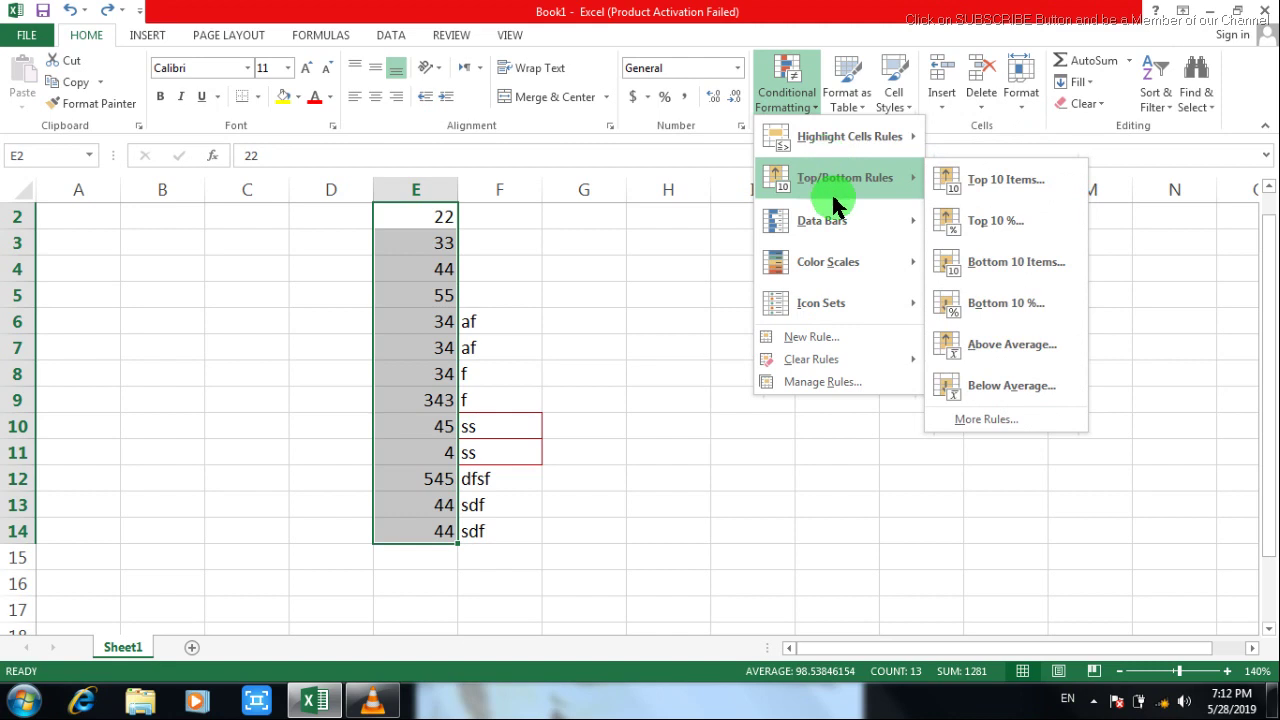
mouse_move(825, 226)
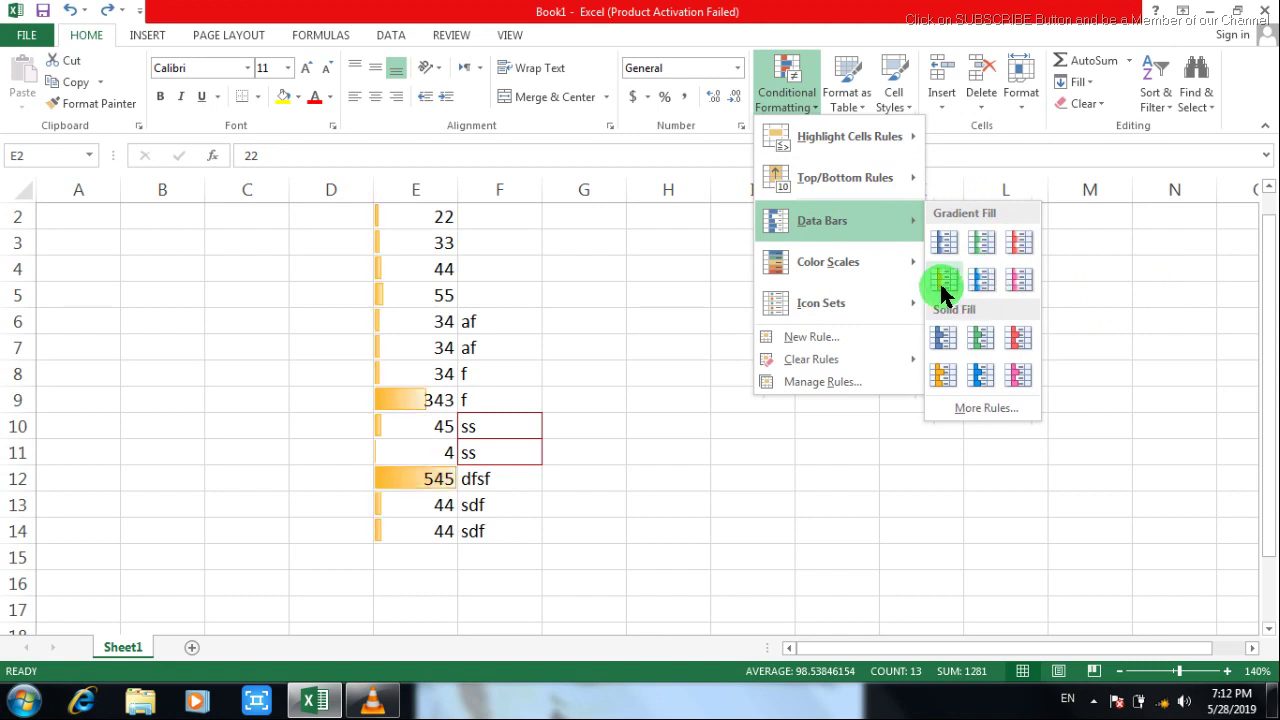
left_click(942, 335)
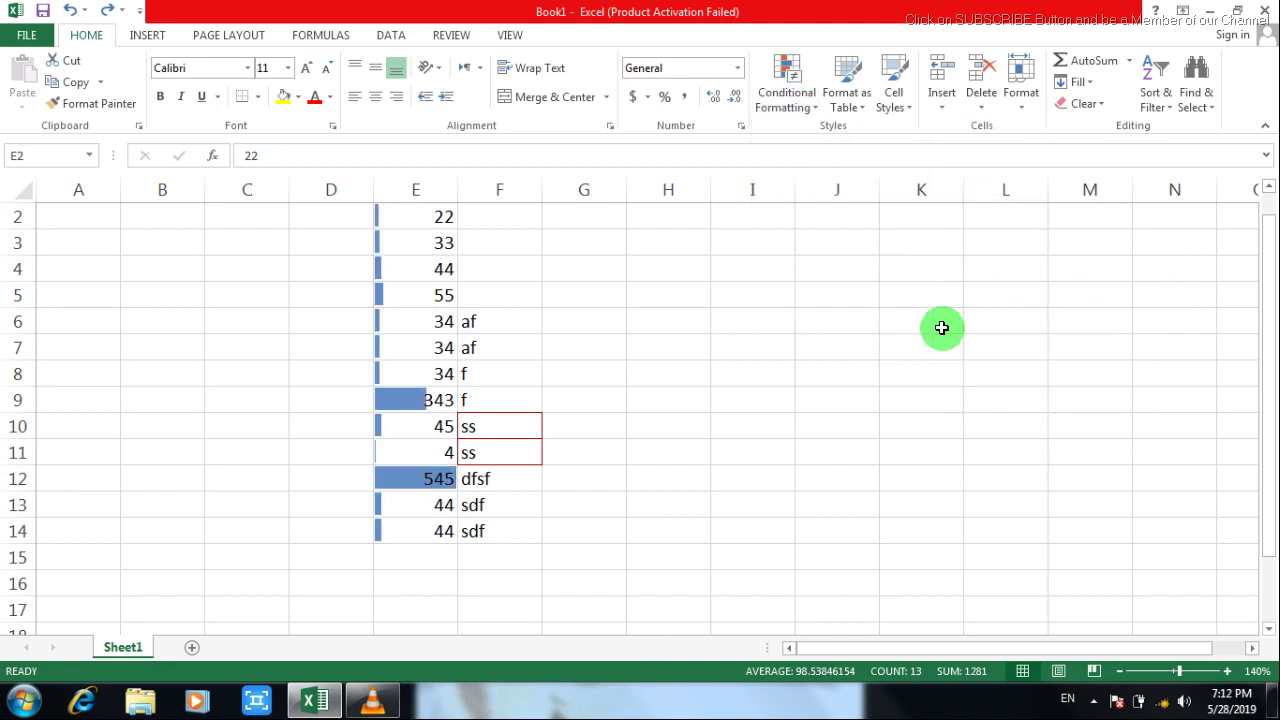
left_click(489, 291)
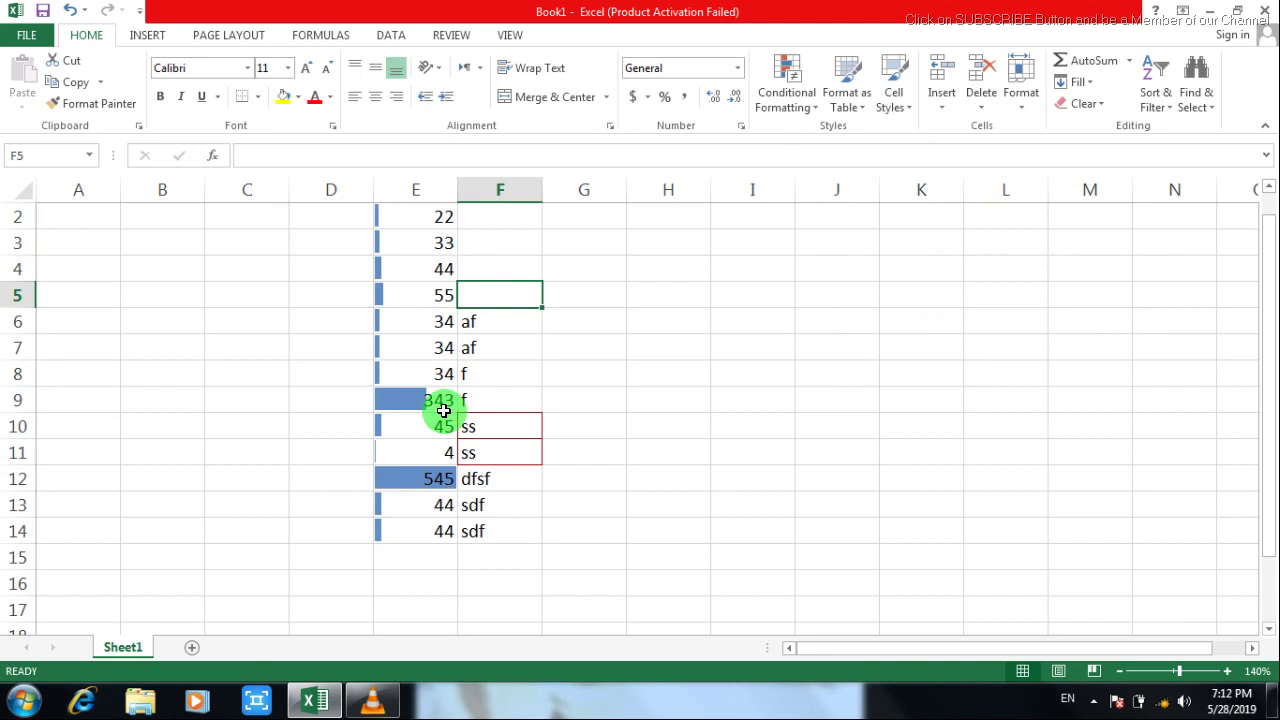
left_click(443, 410)
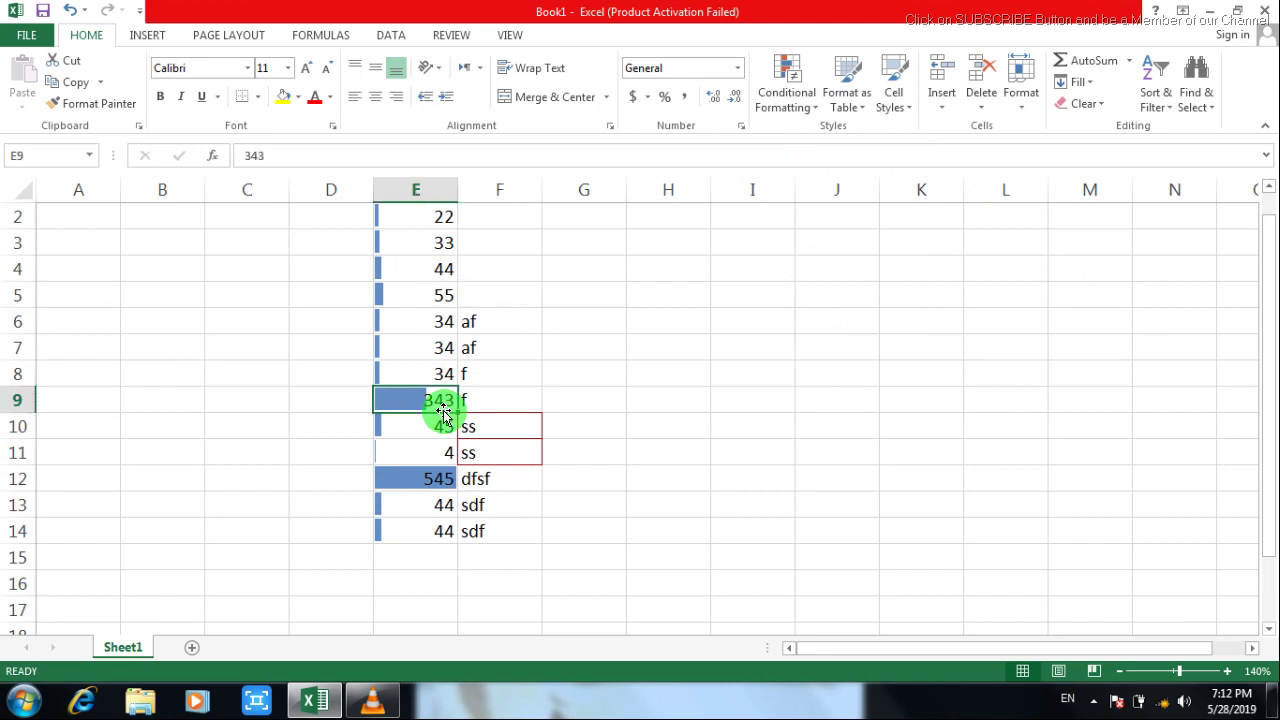
left_click(423, 214)
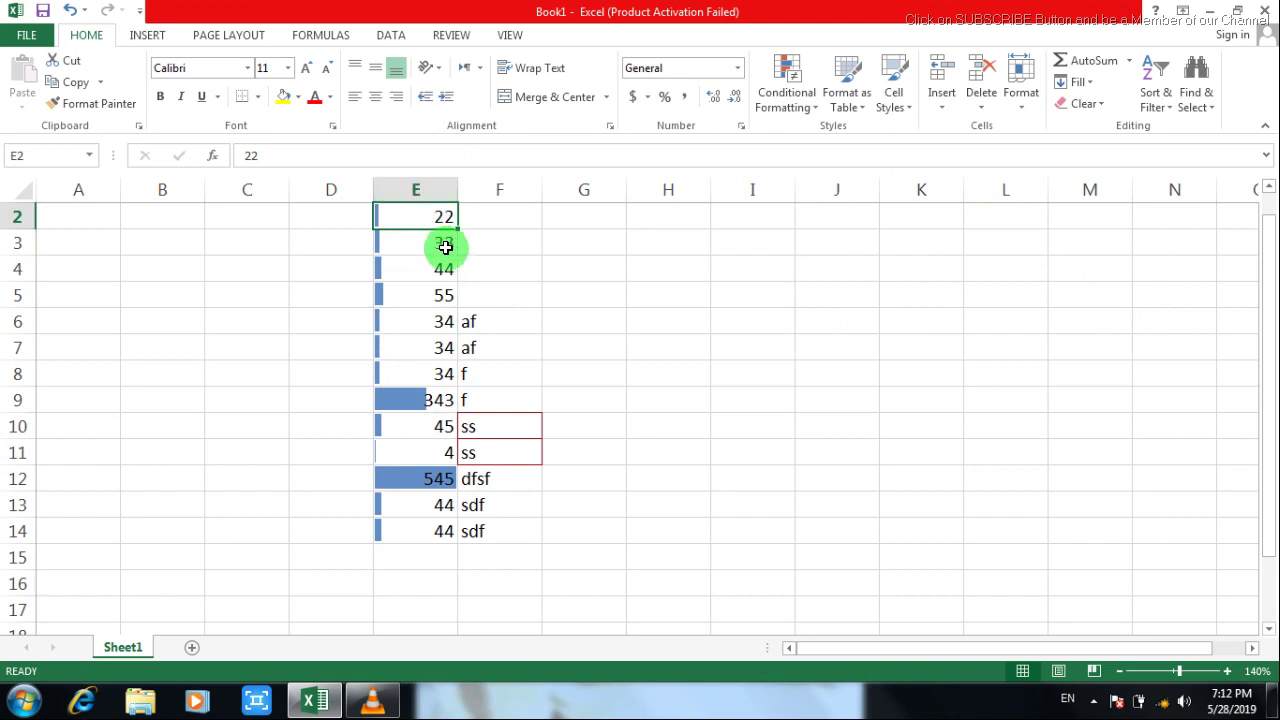
Step: Enter the sample values 100 in cell H5 and 50 in cell H6
left_click(643, 294)
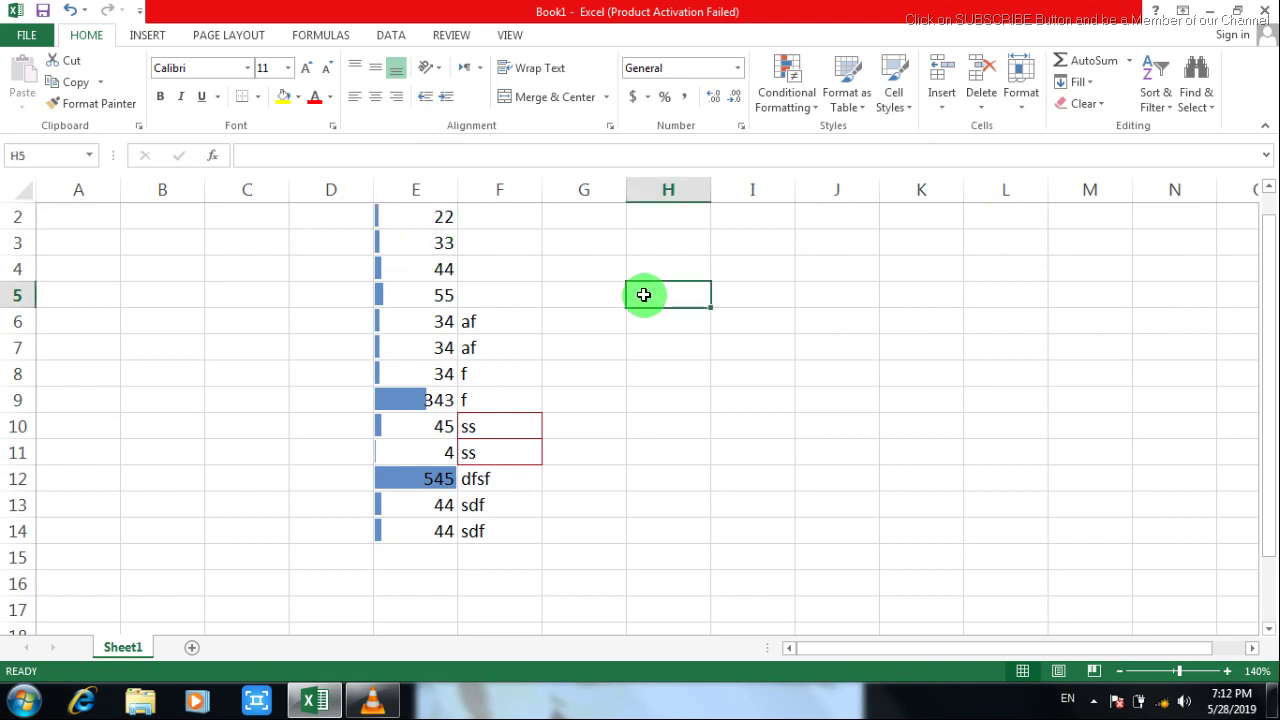
type("100")
key("Return")
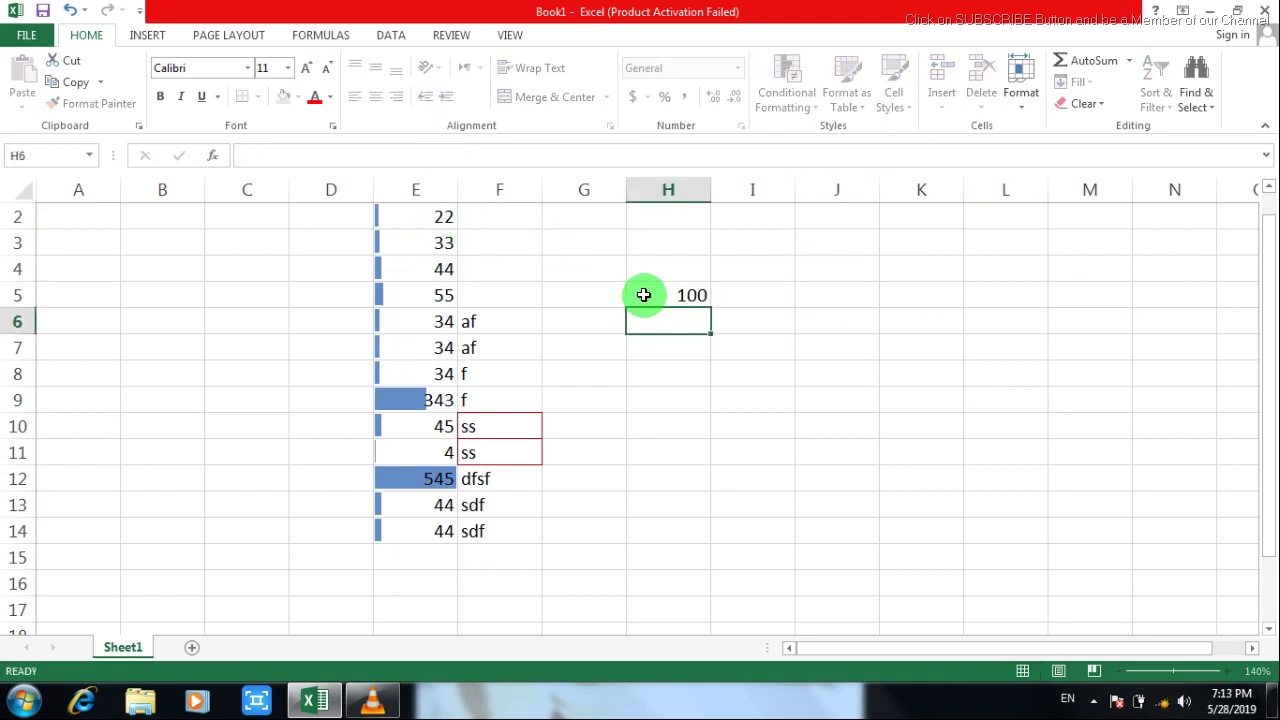
type("50")
Step: Apply solid-fill red data bars to H5:H6, preview other data bar styles, and keep the solid red fill
left_click(644, 294, "shift")
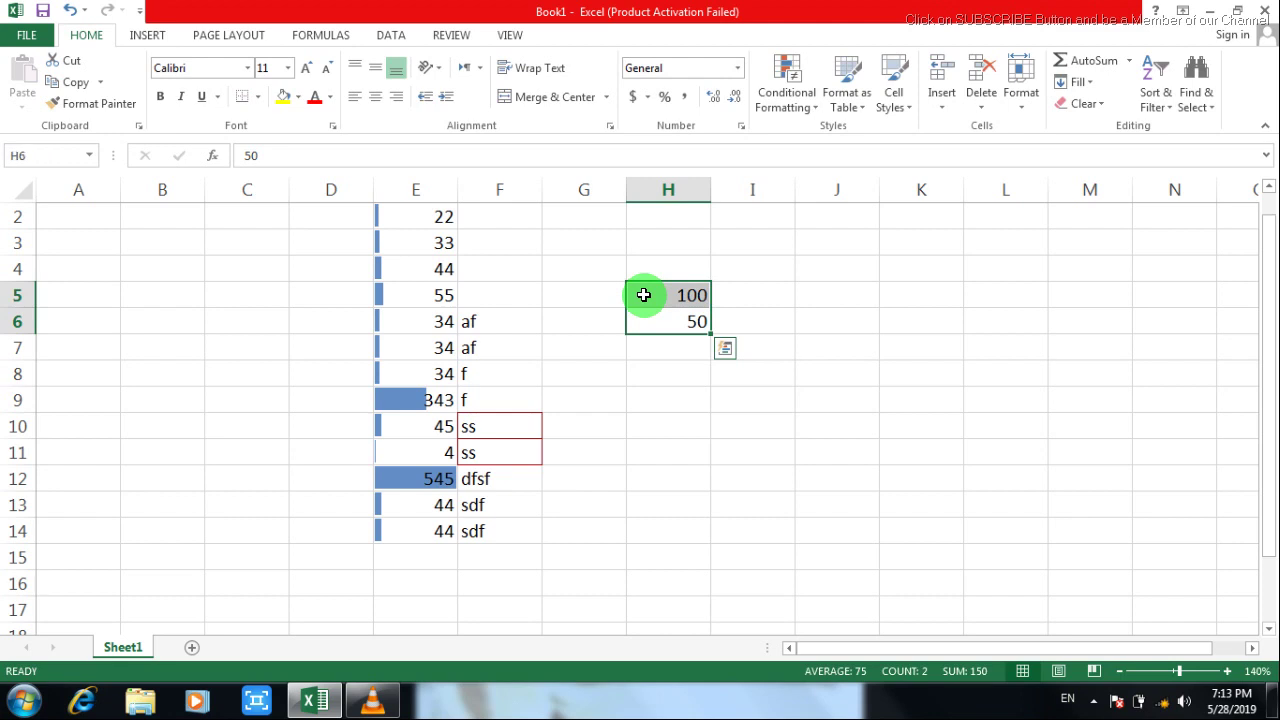
left_click(787, 95)
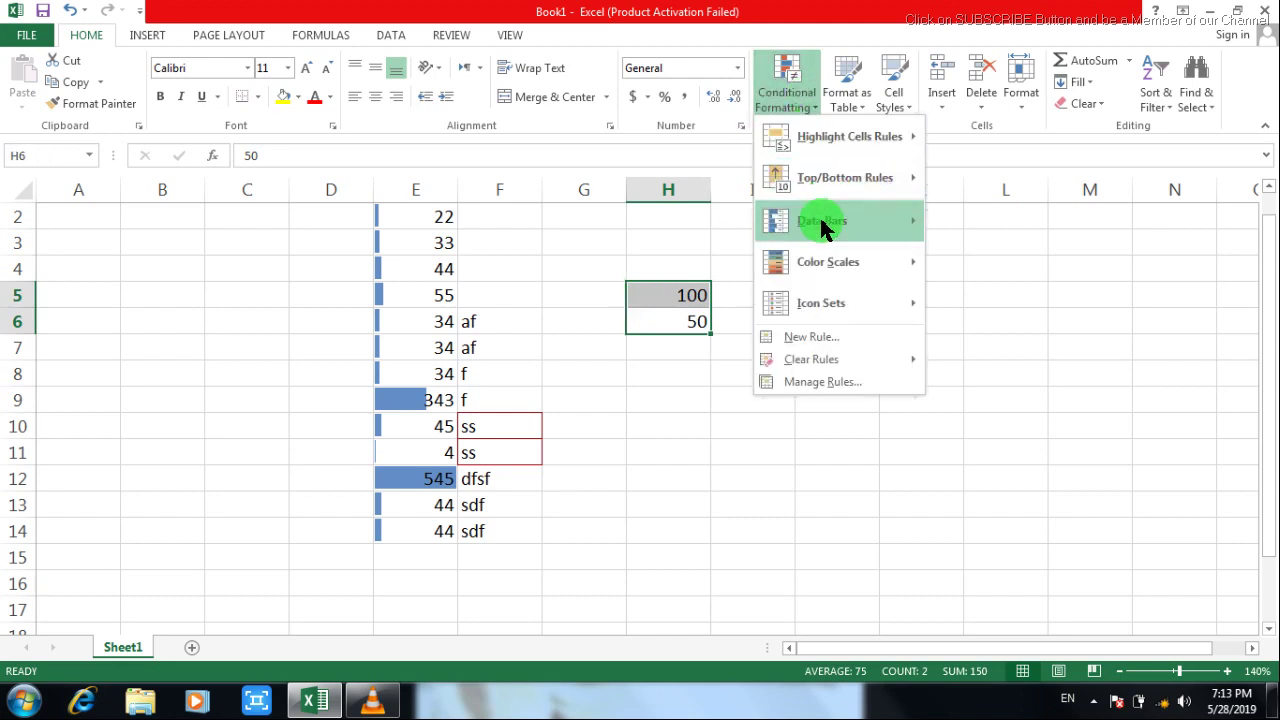
mouse_move(822, 228)
left_click(1021, 338)
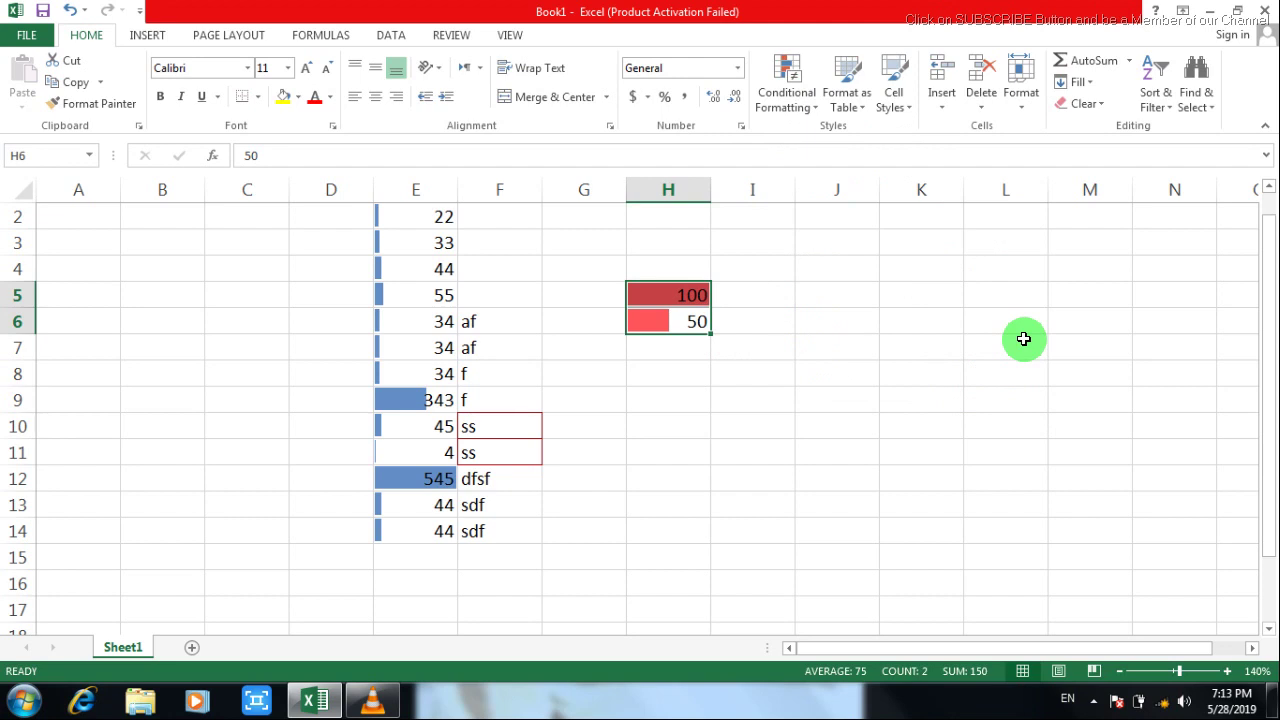
left_click(808, 100)
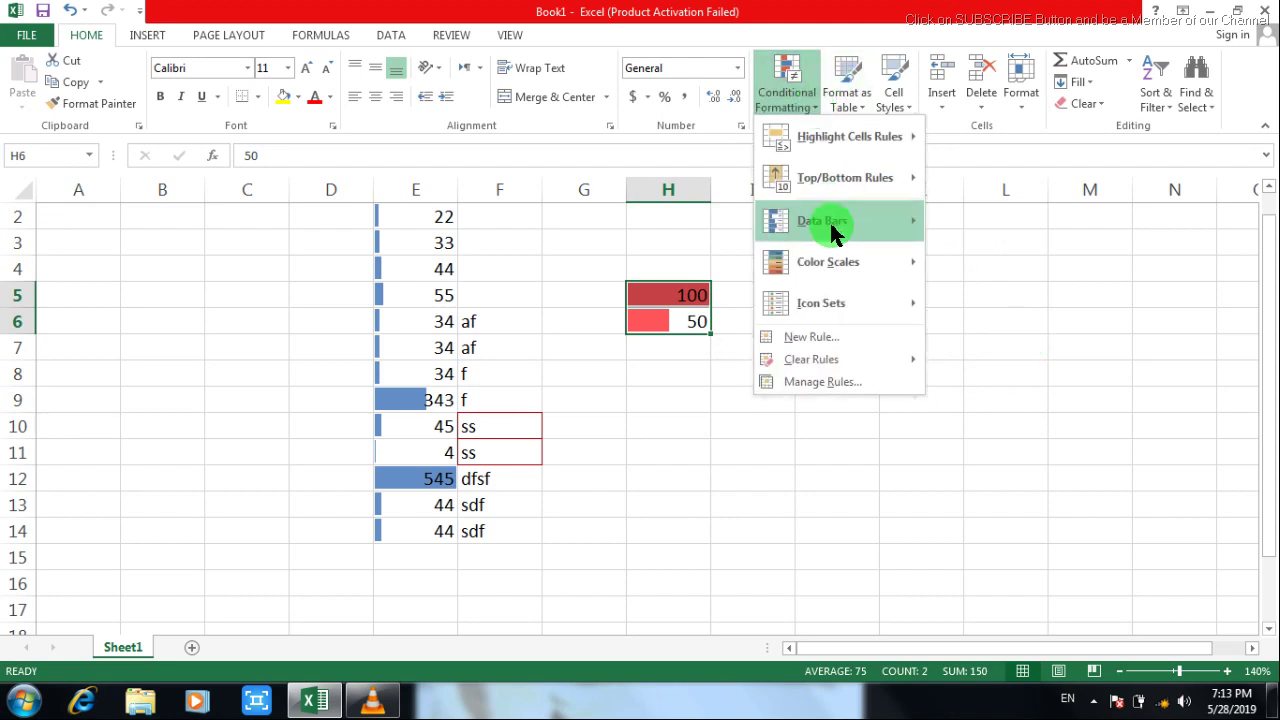
mouse_move(830, 225)
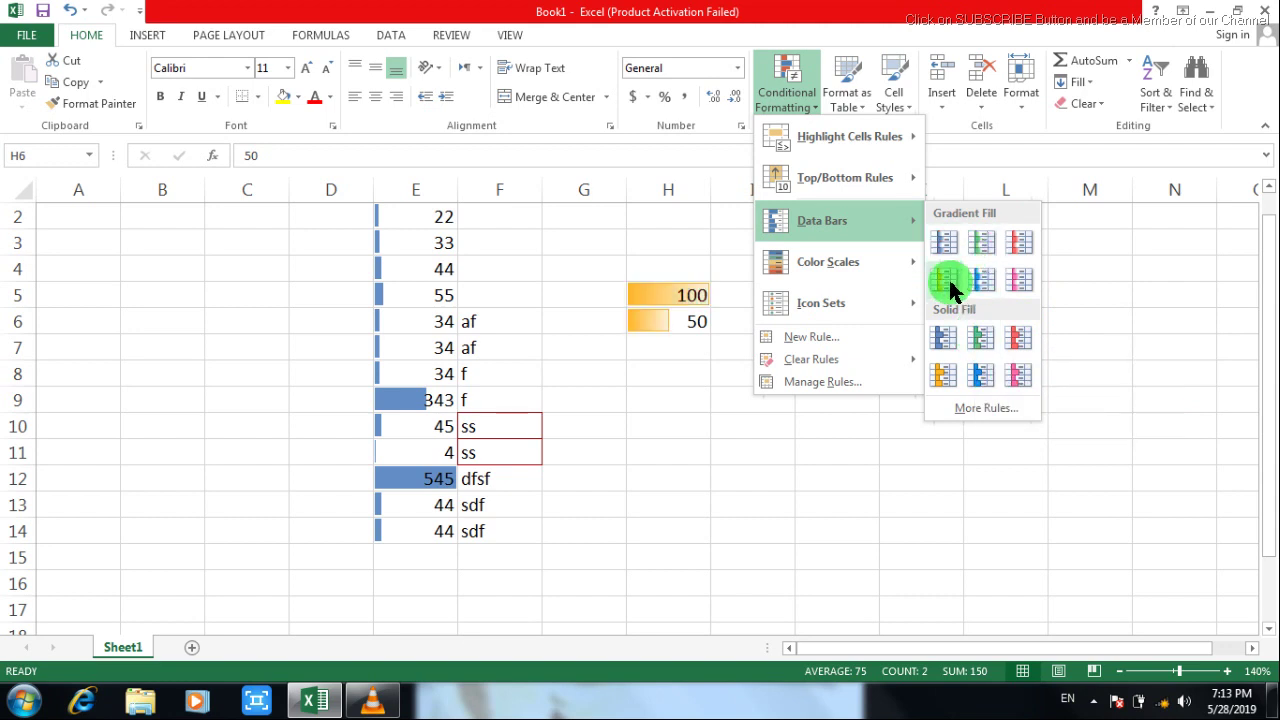
left_click(1016, 338)
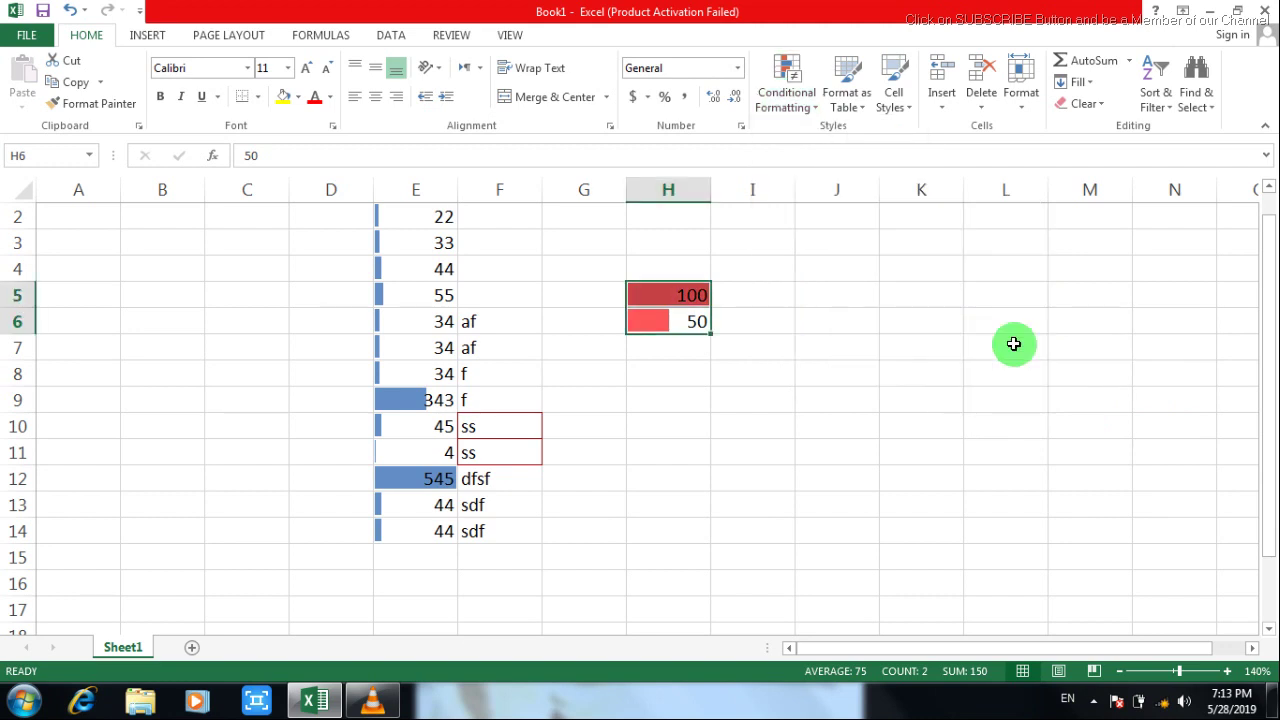
Step: Undo the data bars on H5:H6, the sample values in H5 and H6, and the data bars on E2:E14
left_click(743, 342)
key("ctrl+z")
key("ctrl+z")
key("ctrl+z")
key("ctrl+z")
key("ctrl+z")
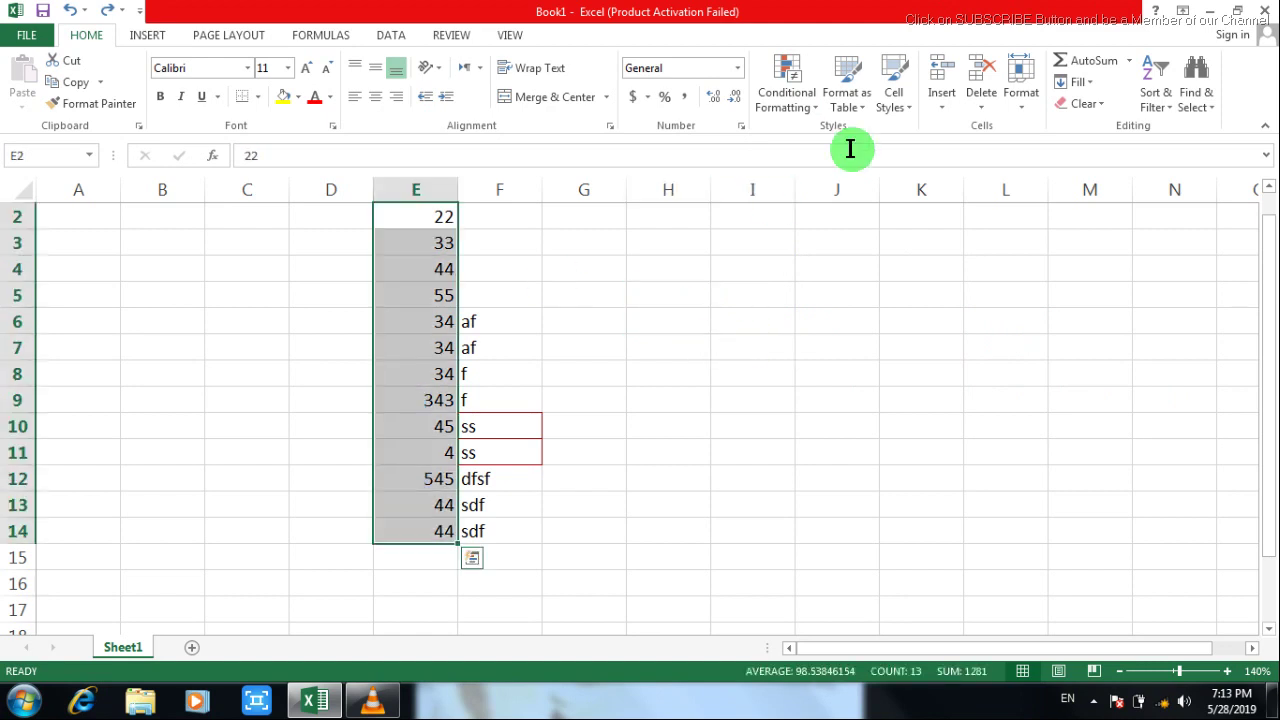
Step: Apply the Red - White - Blue color scale to cells E2:E14
left_click(798, 104)
mouse_move(838, 282)
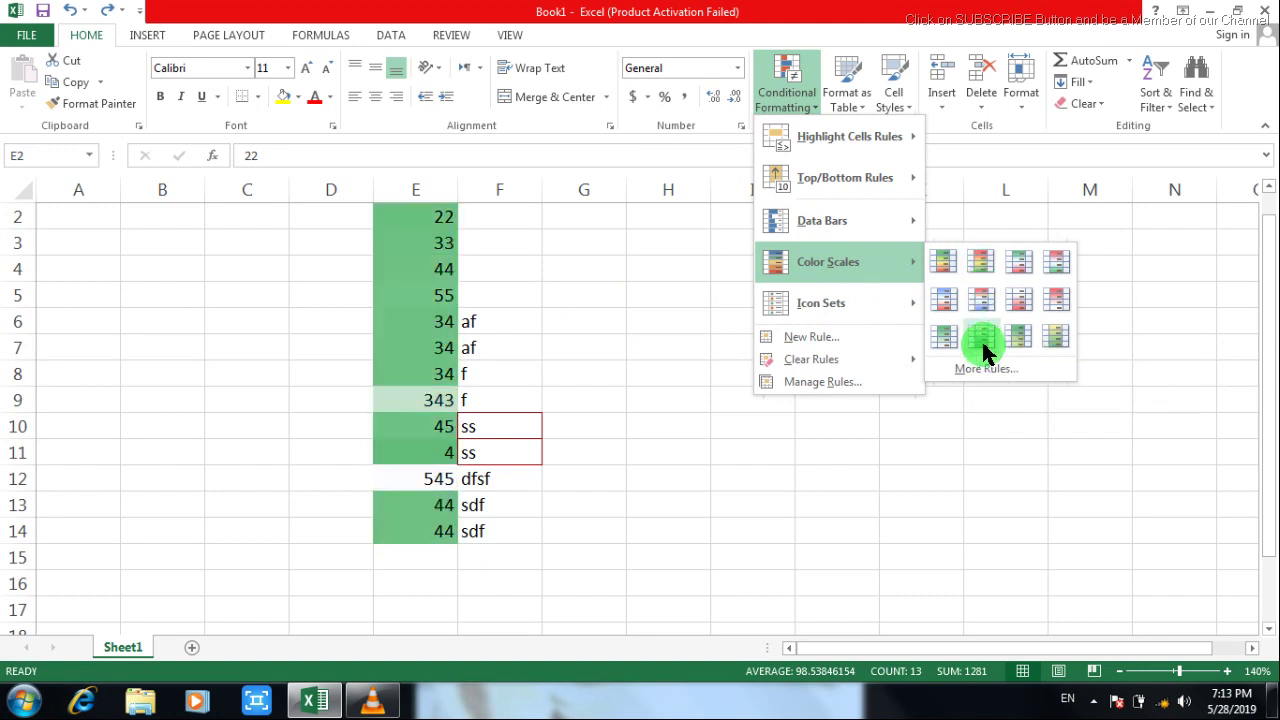
left_click(981, 312)
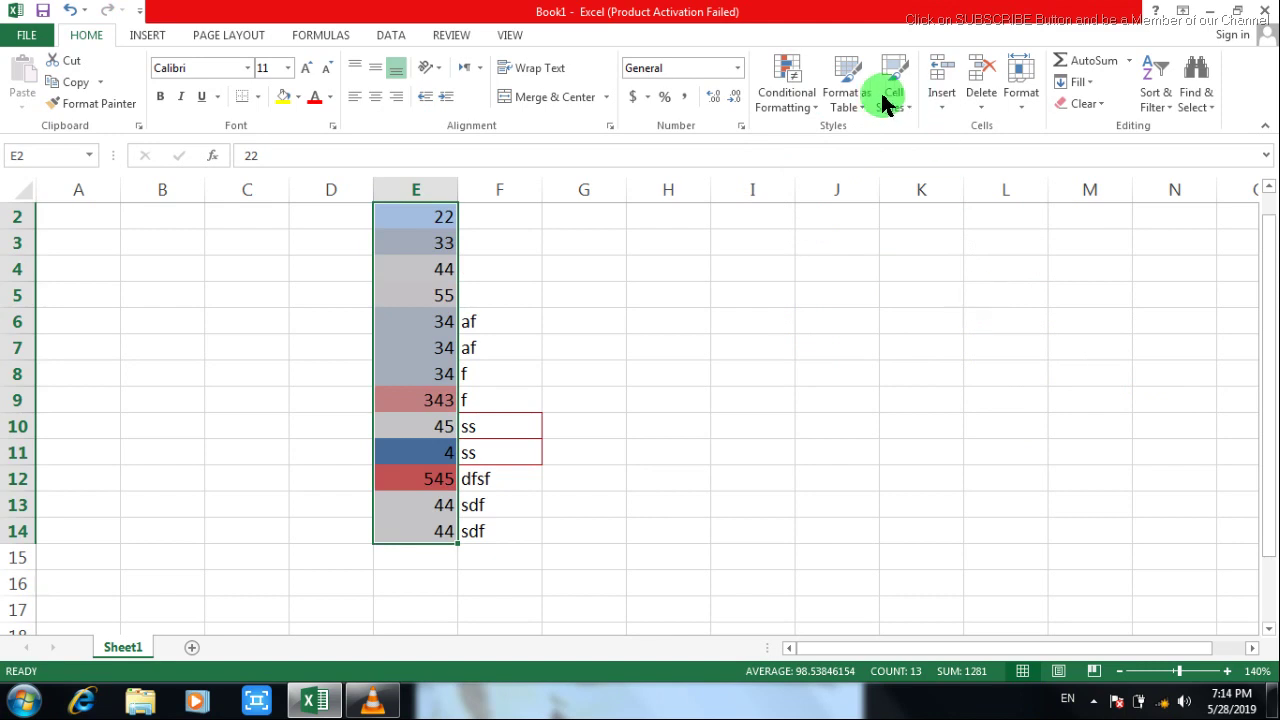
Step: View the additional color scale rule settings for E2:E14 and close them without adding a rule
left_click(779, 82)
mouse_move(841, 260)
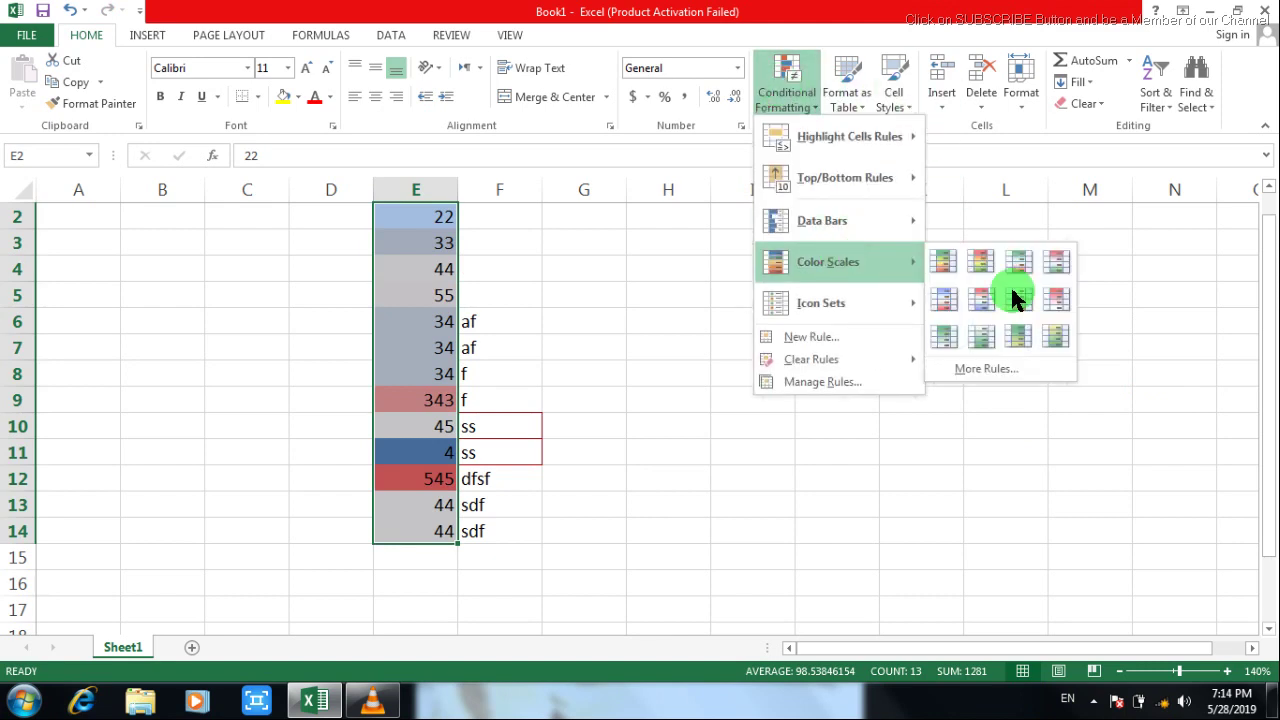
left_click(987, 370)
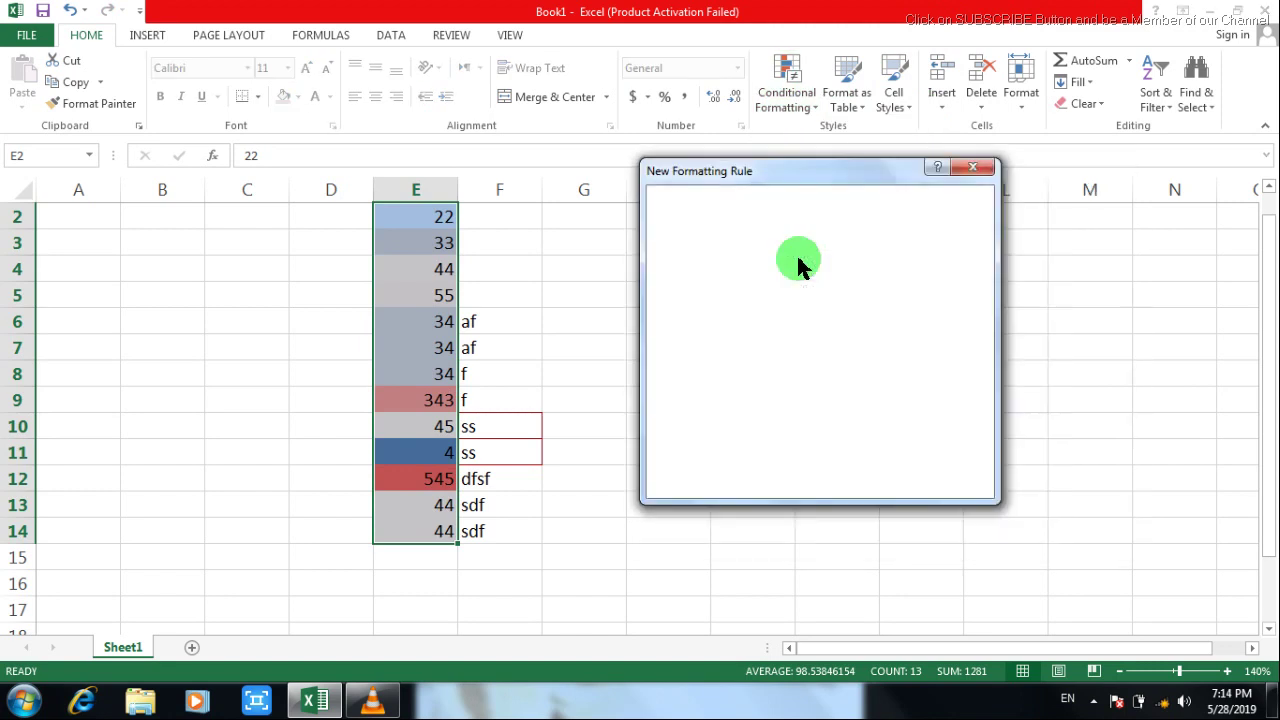
left_click(798, 257)
left_click(945, 479)
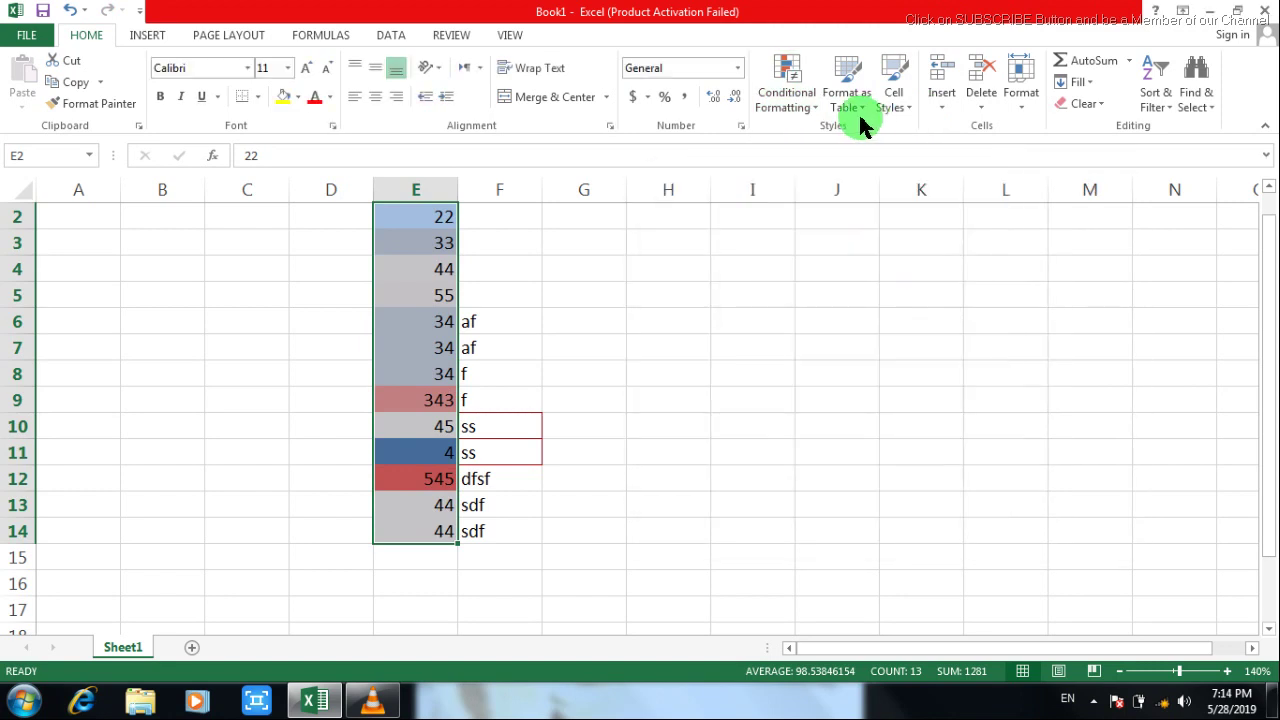
Step: Add the three-flags icon set to cells E2:E14
left_click(805, 95)
mouse_move(849, 260)
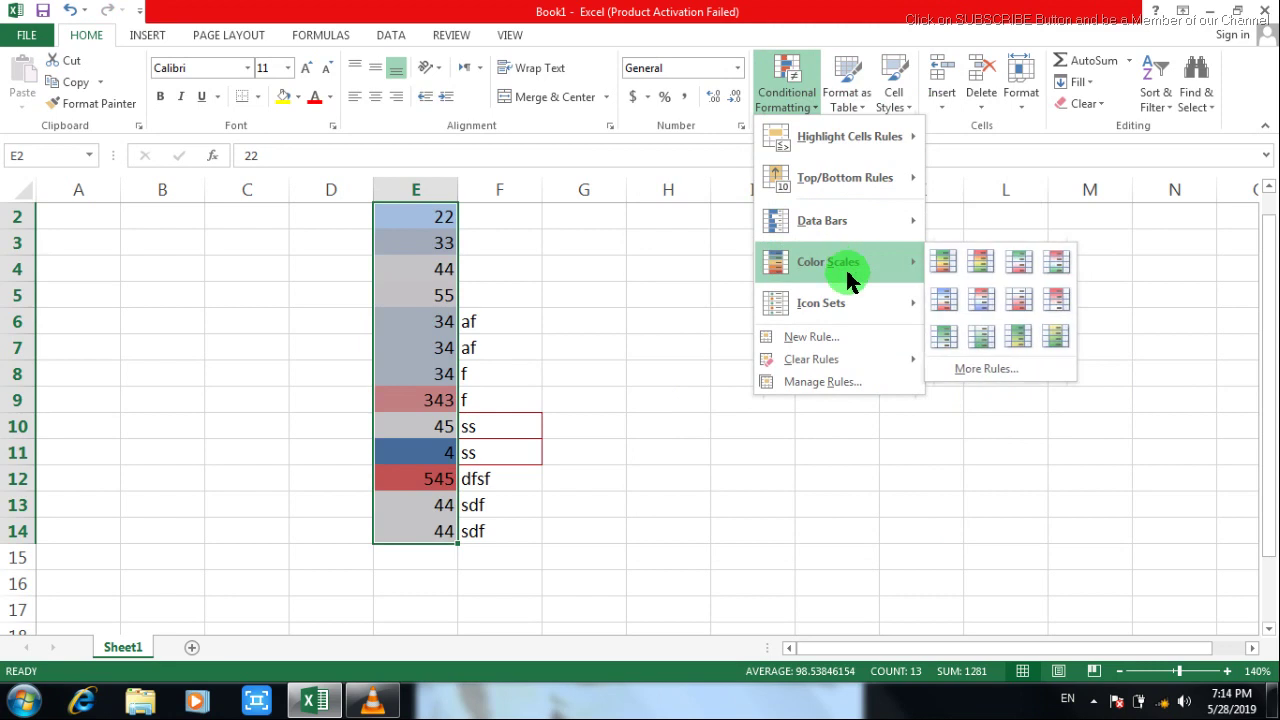
mouse_move(845, 305)
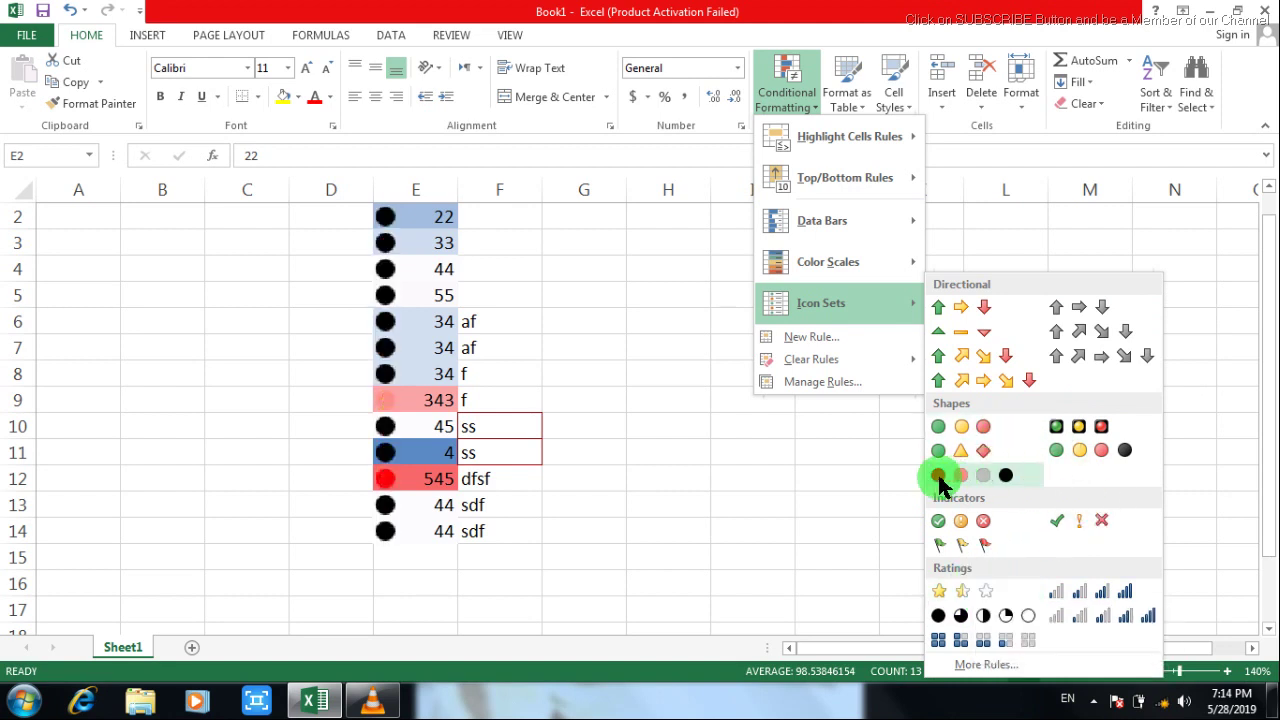
left_click(943, 545)
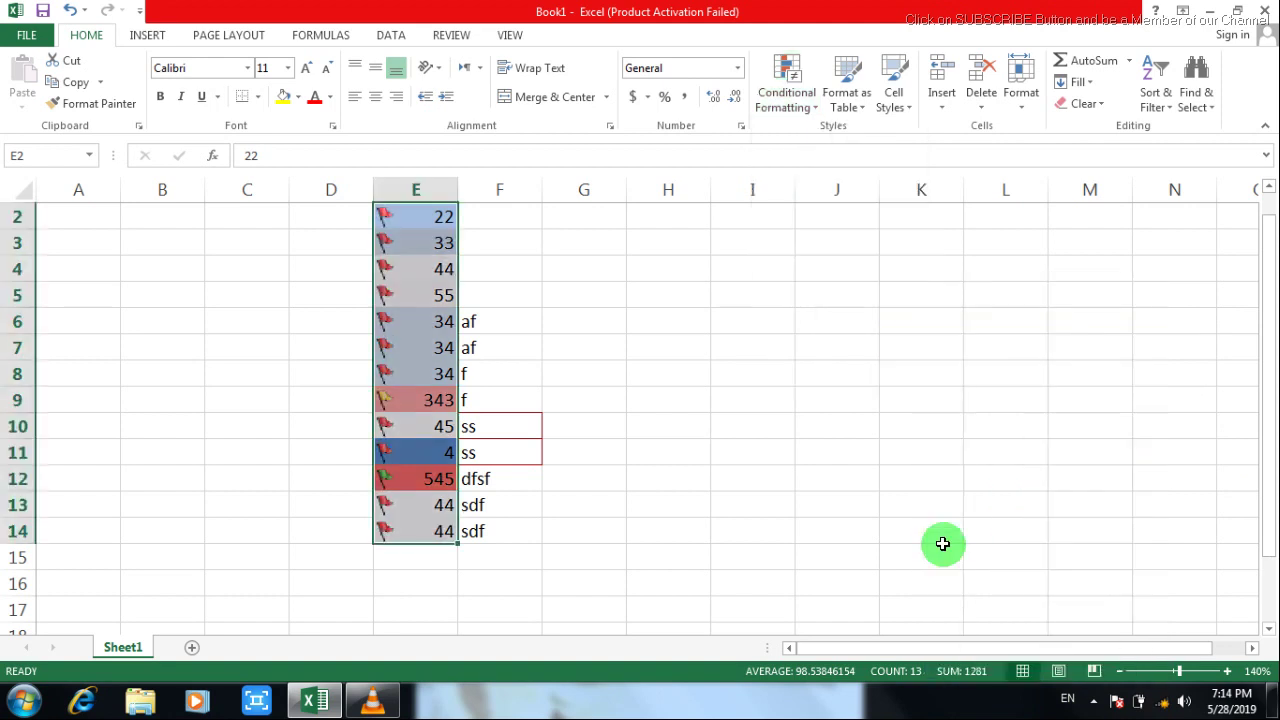
Step: Try to apply the four colored arrows and then the rimmed three traffic lights icon set to the text cells F6:F13
left_click_drag(517, 318, 490, 508)
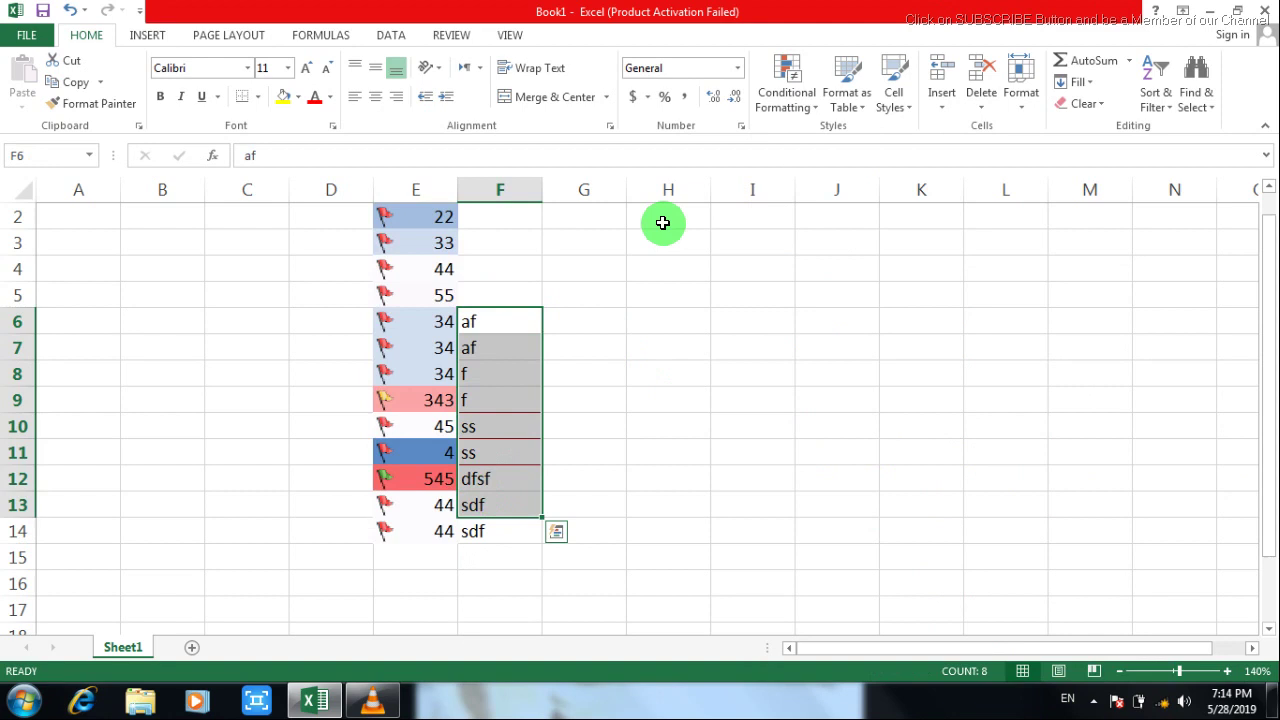
left_click(770, 110)
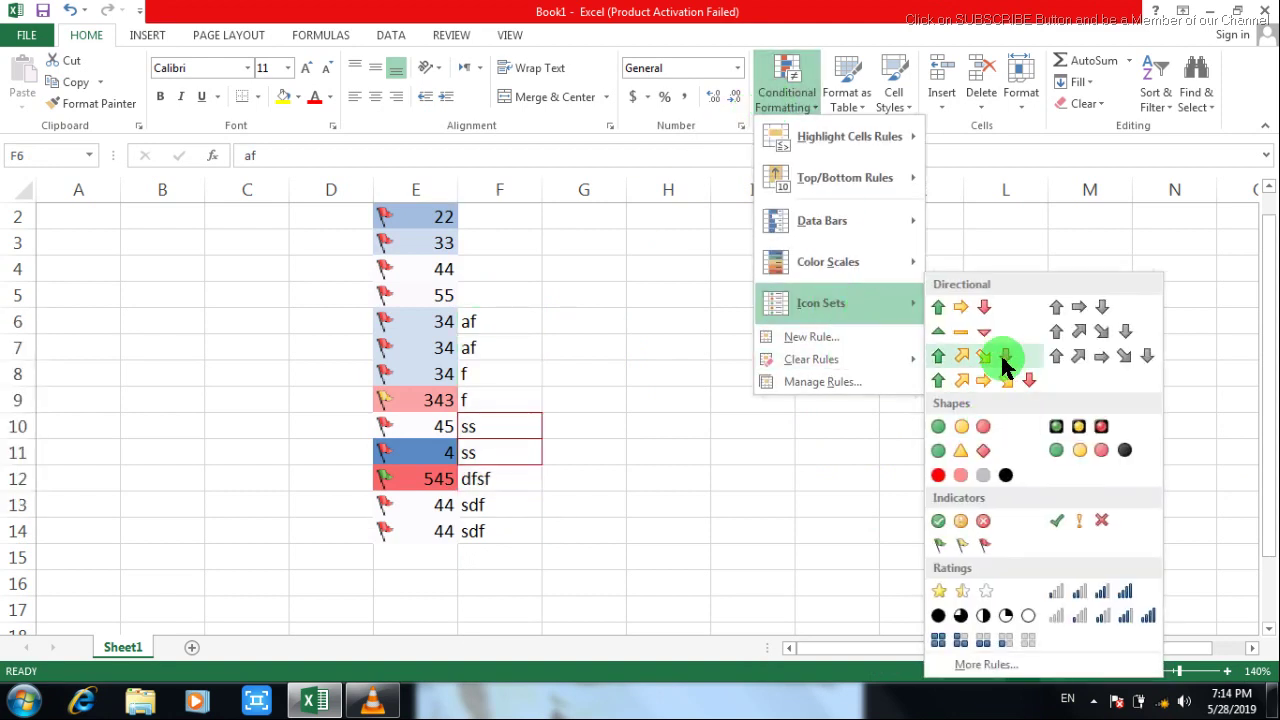
left_click(1002, 358)
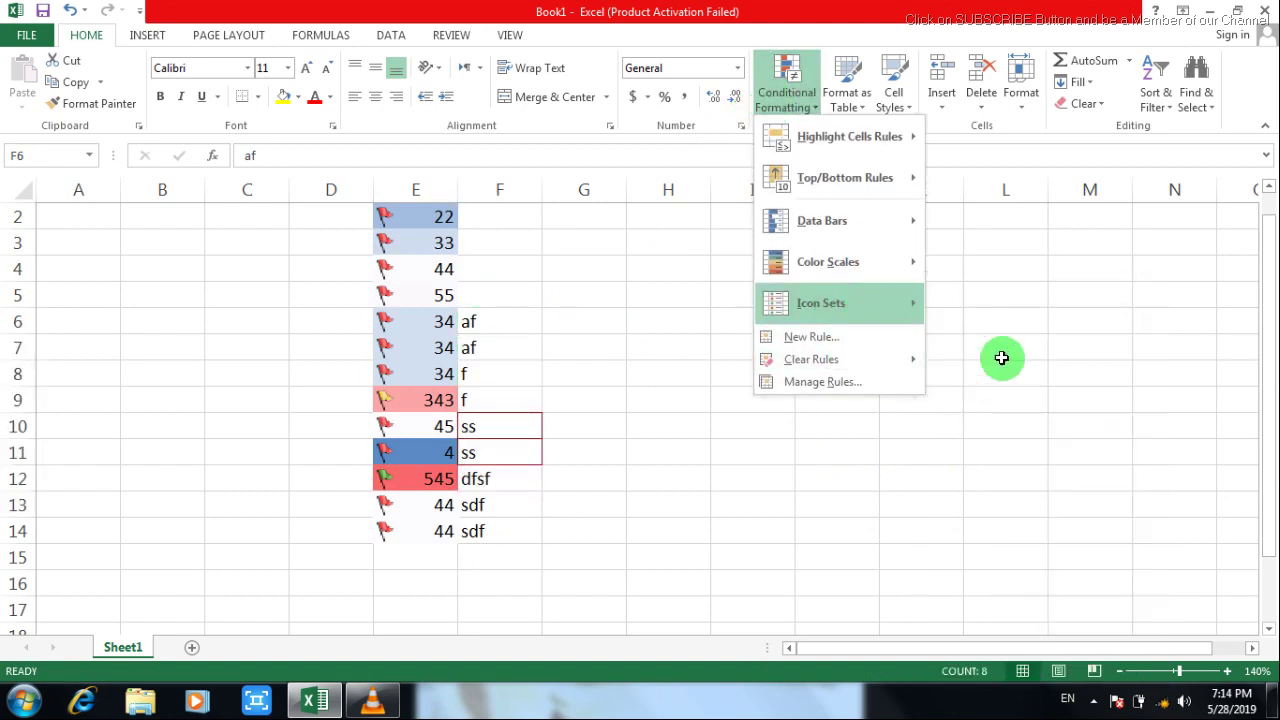
left_click(787, 108)
mouse_move(894, 306)
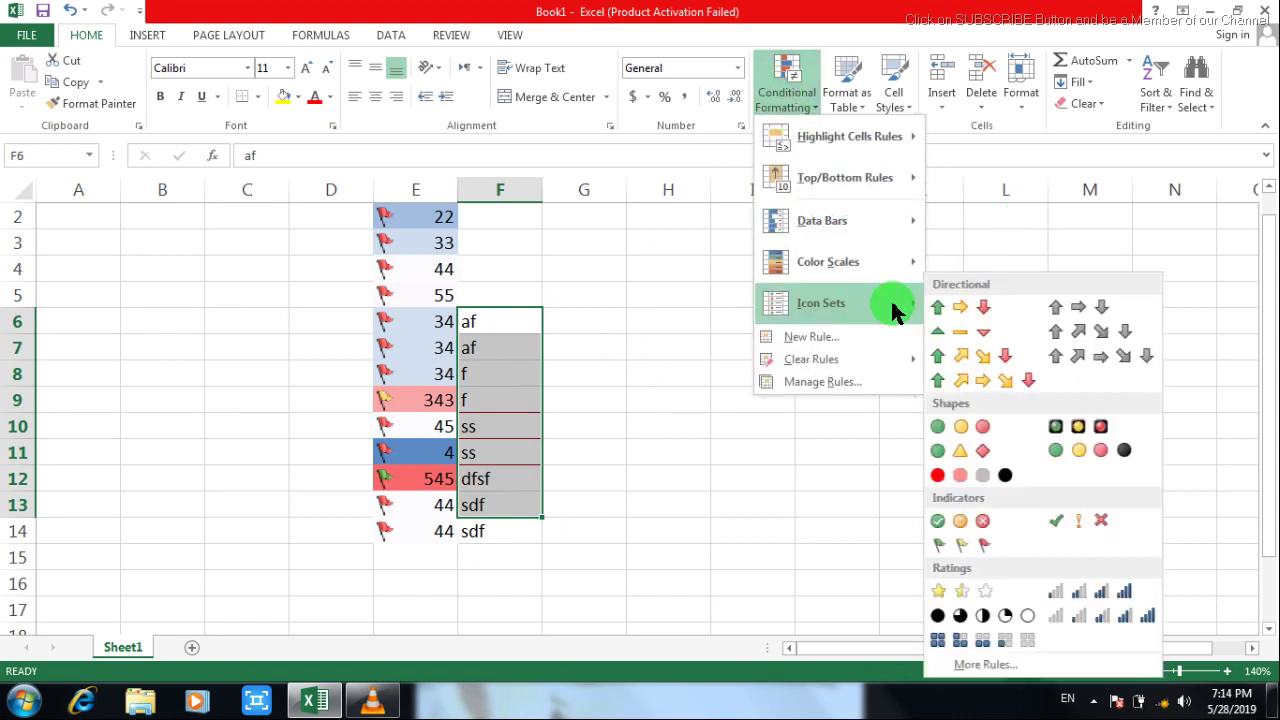
left_click(1100, 430)
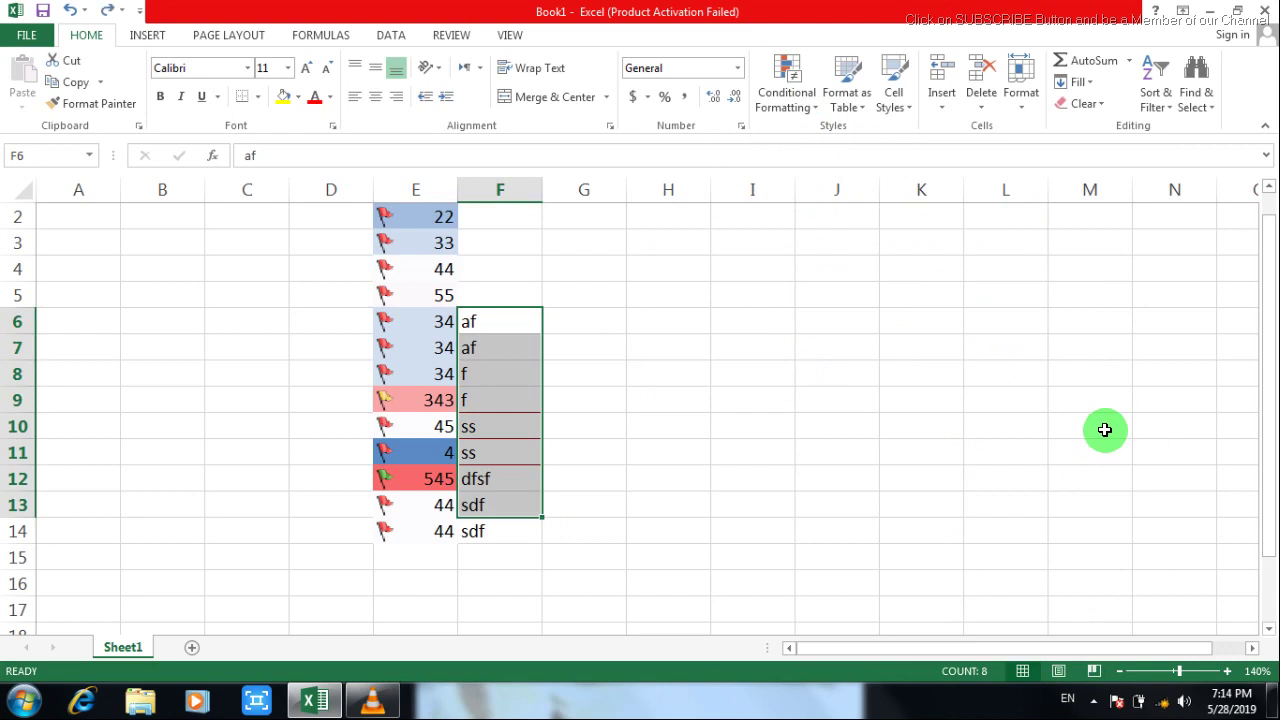
left_click(618, 340)
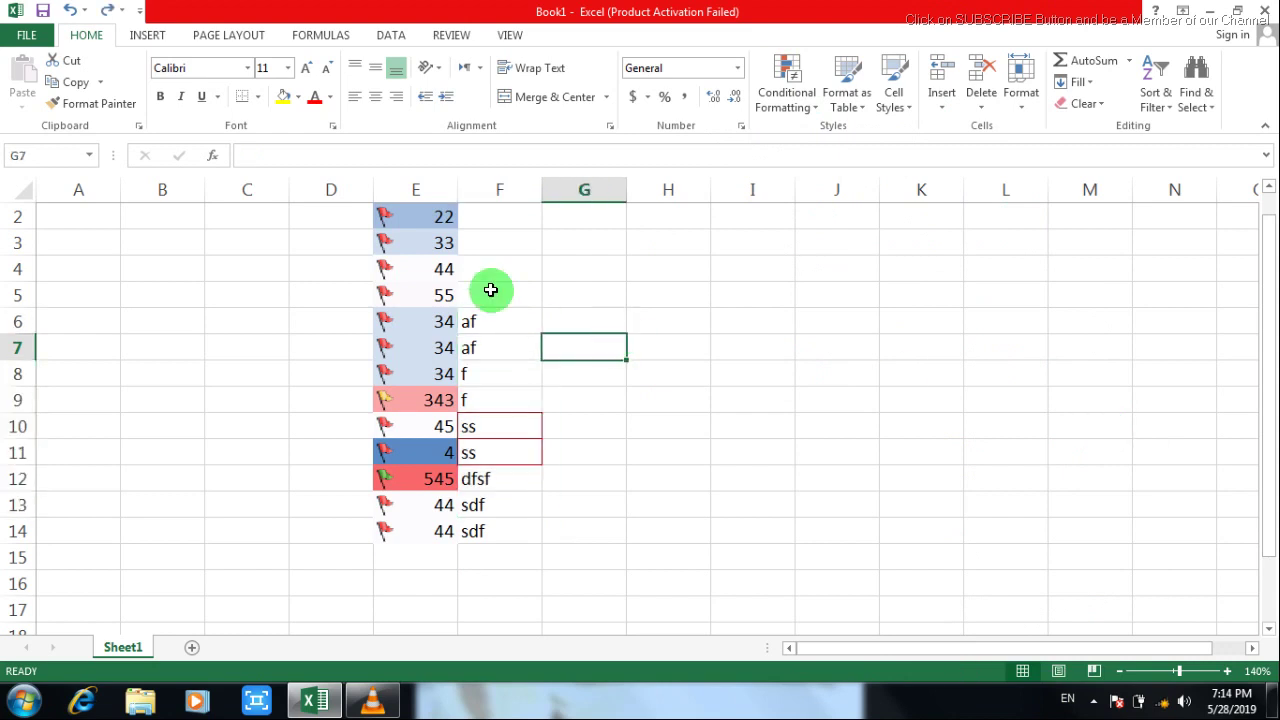
Step: Examine the New Formatting Rule conditions under Format only cells that contain for E2:E11 and cancel without creating a rule
left_click_drag(404, 221, 414, 449)
left_click(801, 97)
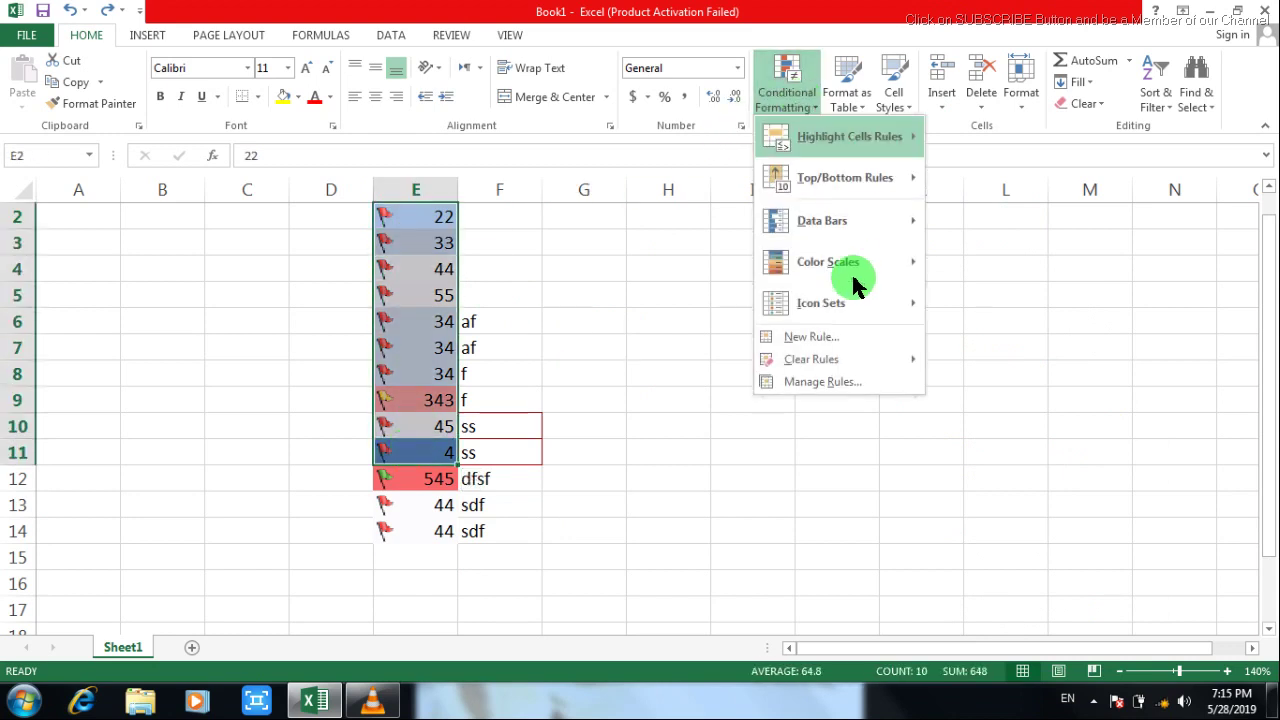
left_click(820, 340)
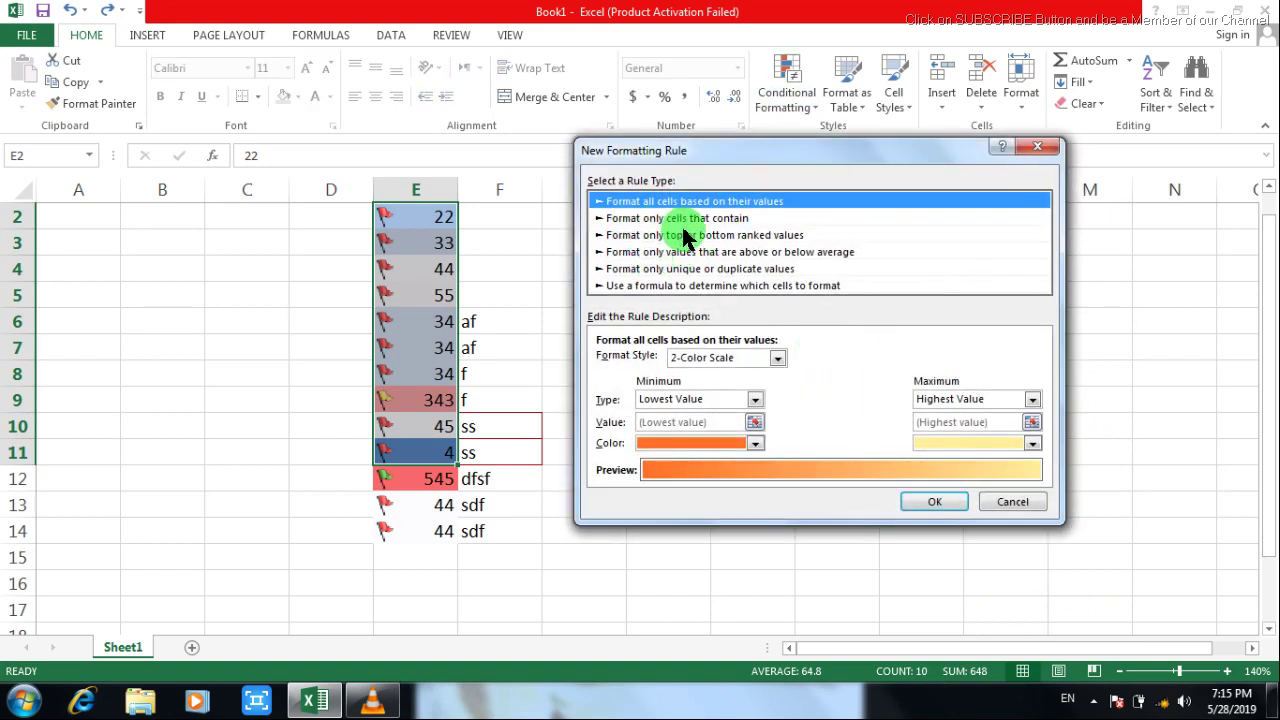
left_click(715, 219)
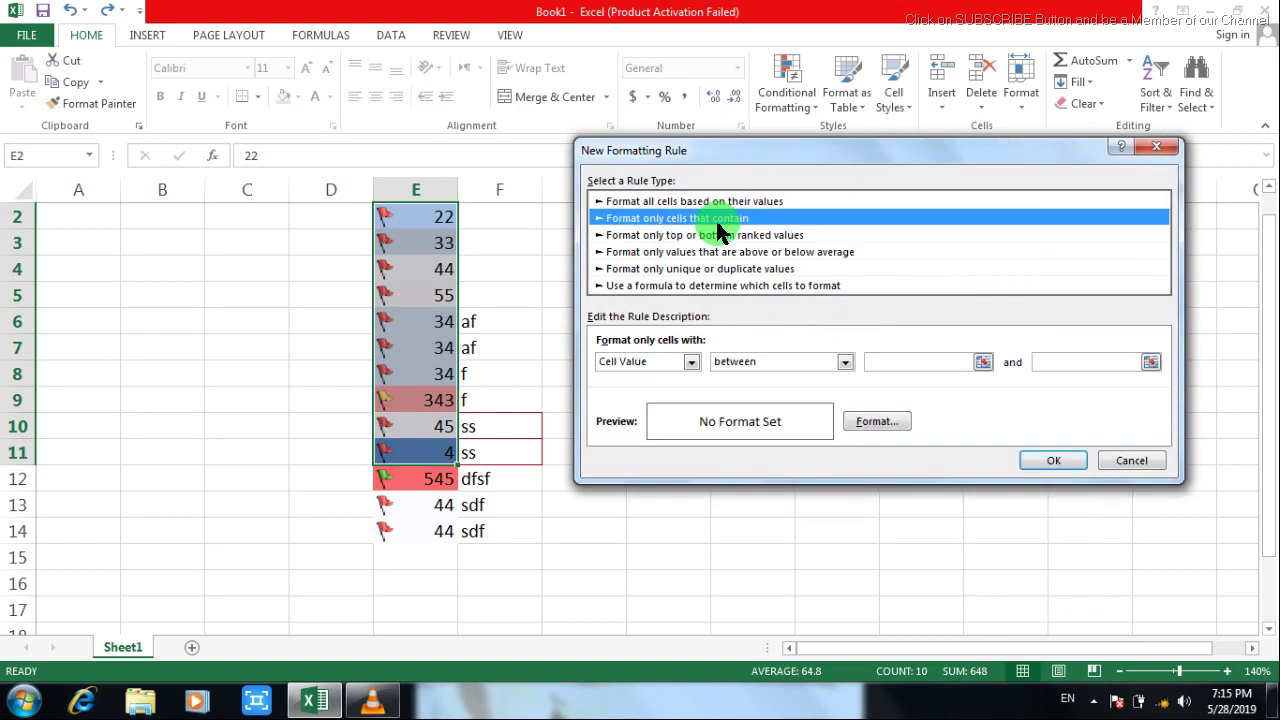
left_click(692, 362)
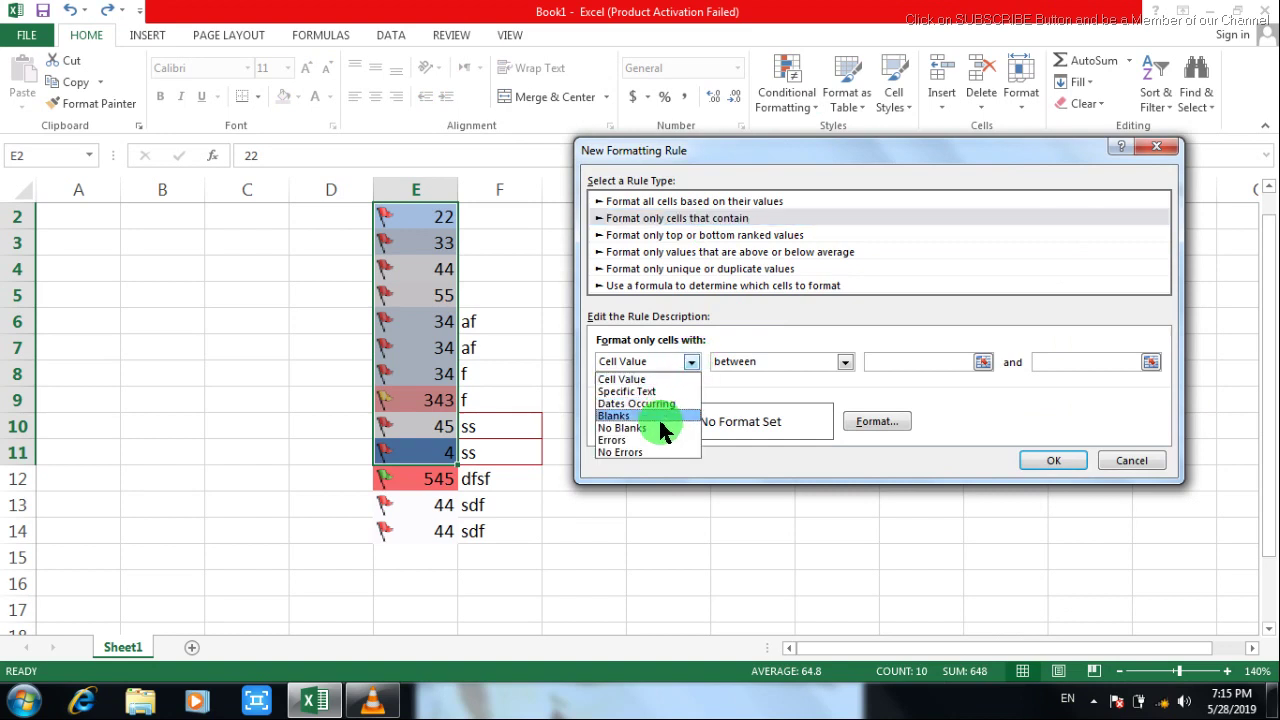
left_click(744, 319)
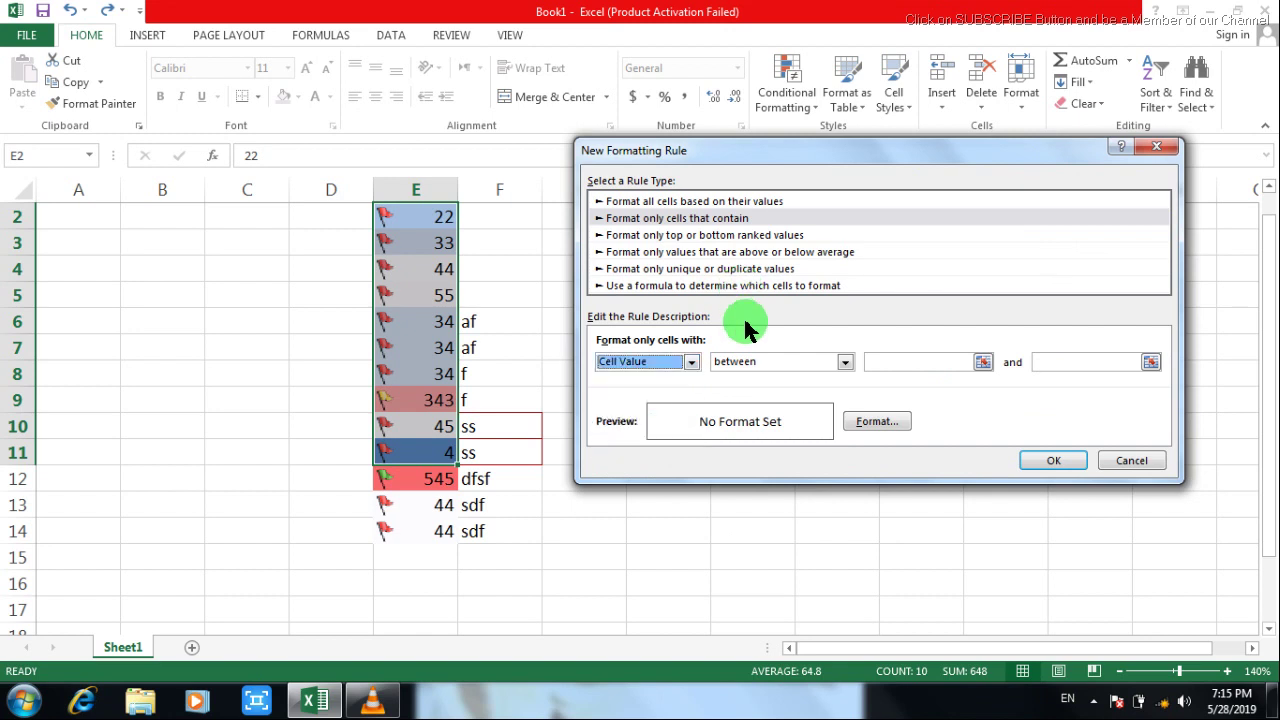
left_click(1131, 460)
Step: Review the conditional formatting rules applied to the current selection in the Rules Manager and close it without changes
left_click(775, 100)
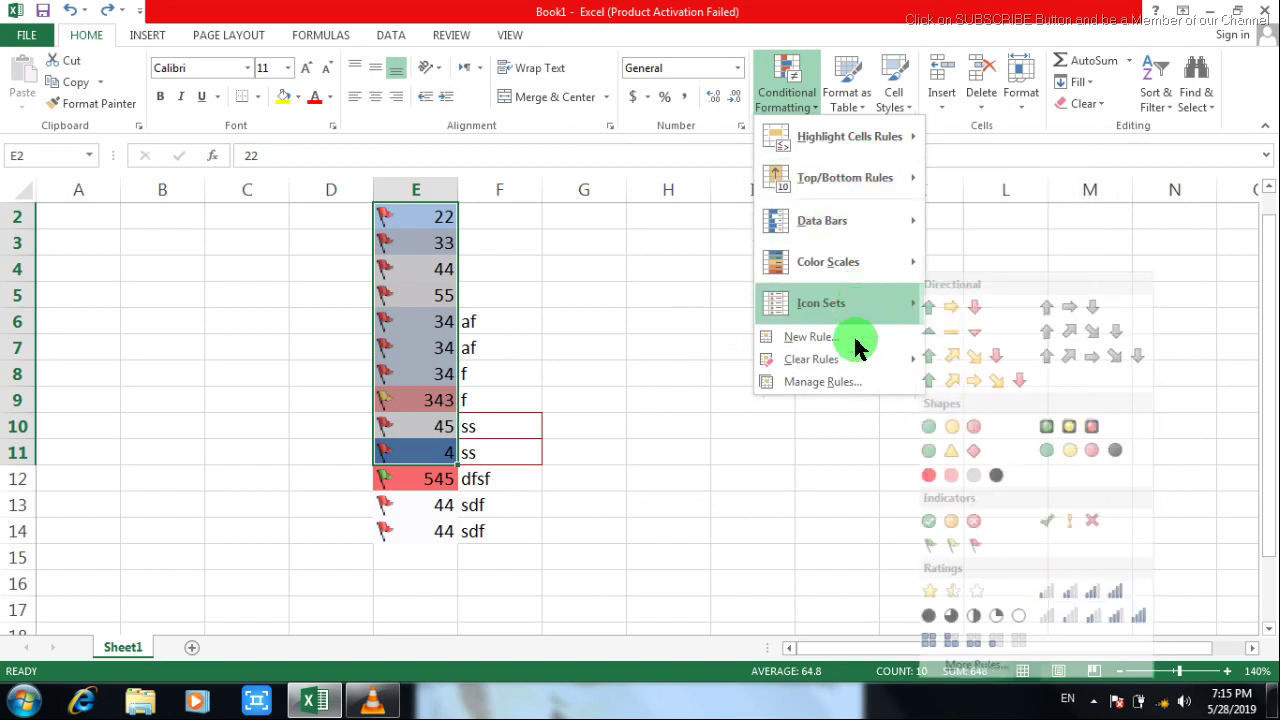
mouse_move(845, 362)
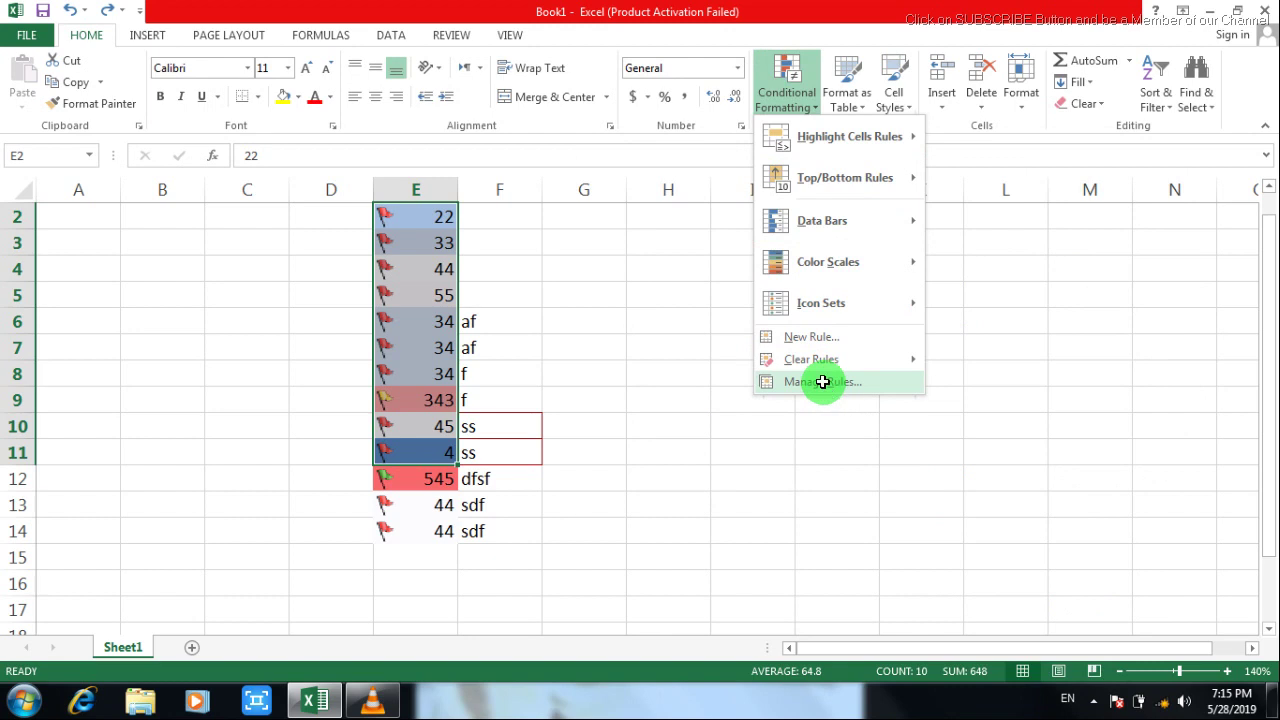
left_click(824, 382)
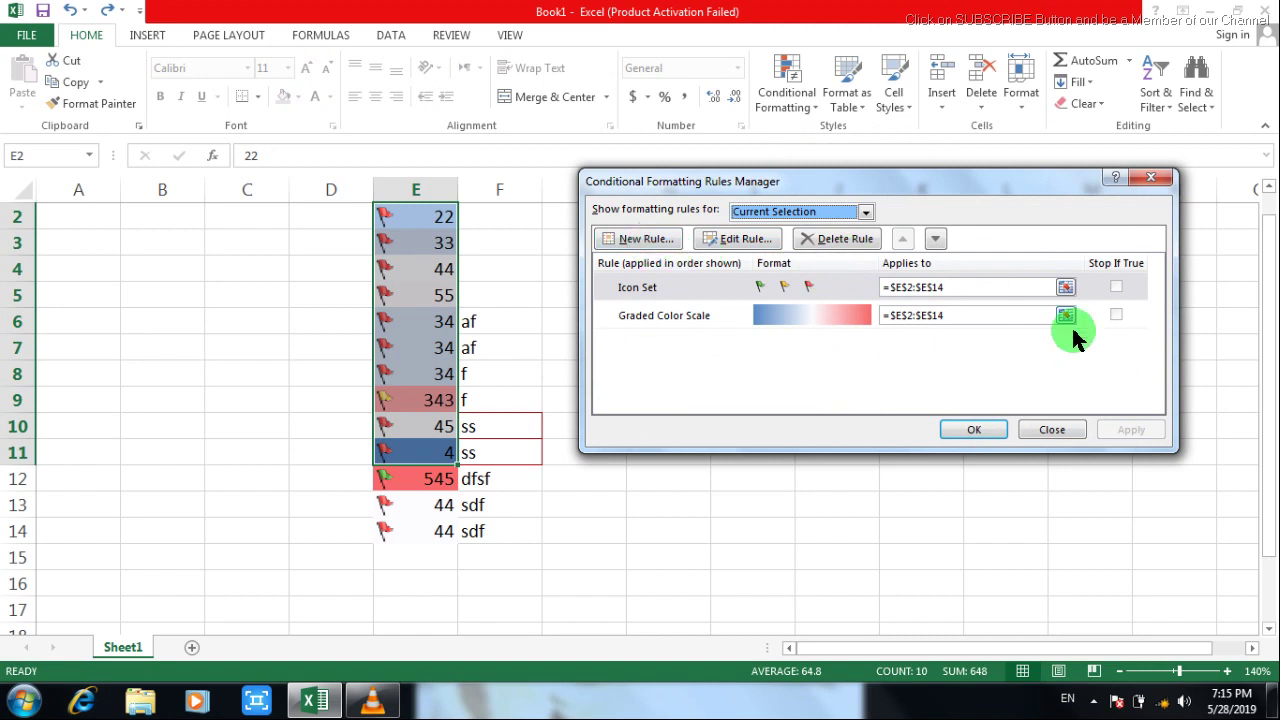
left_click(1068, 424)
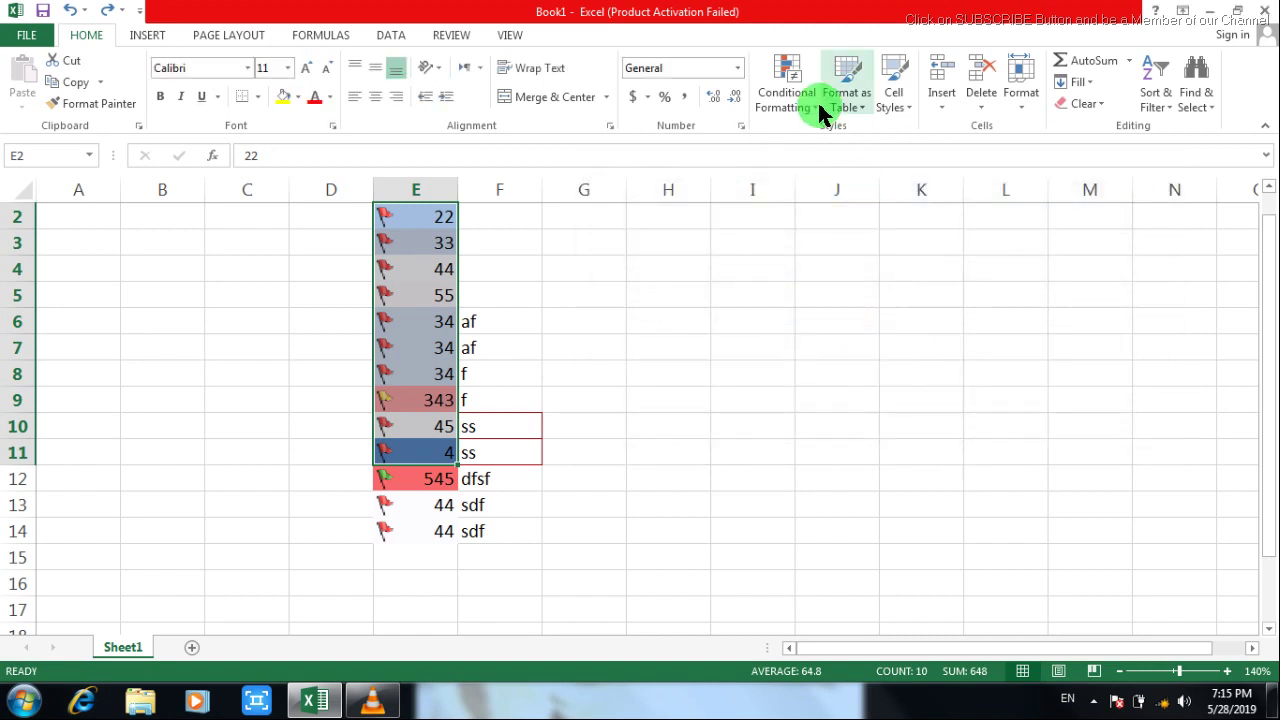
left_click(818, 103)
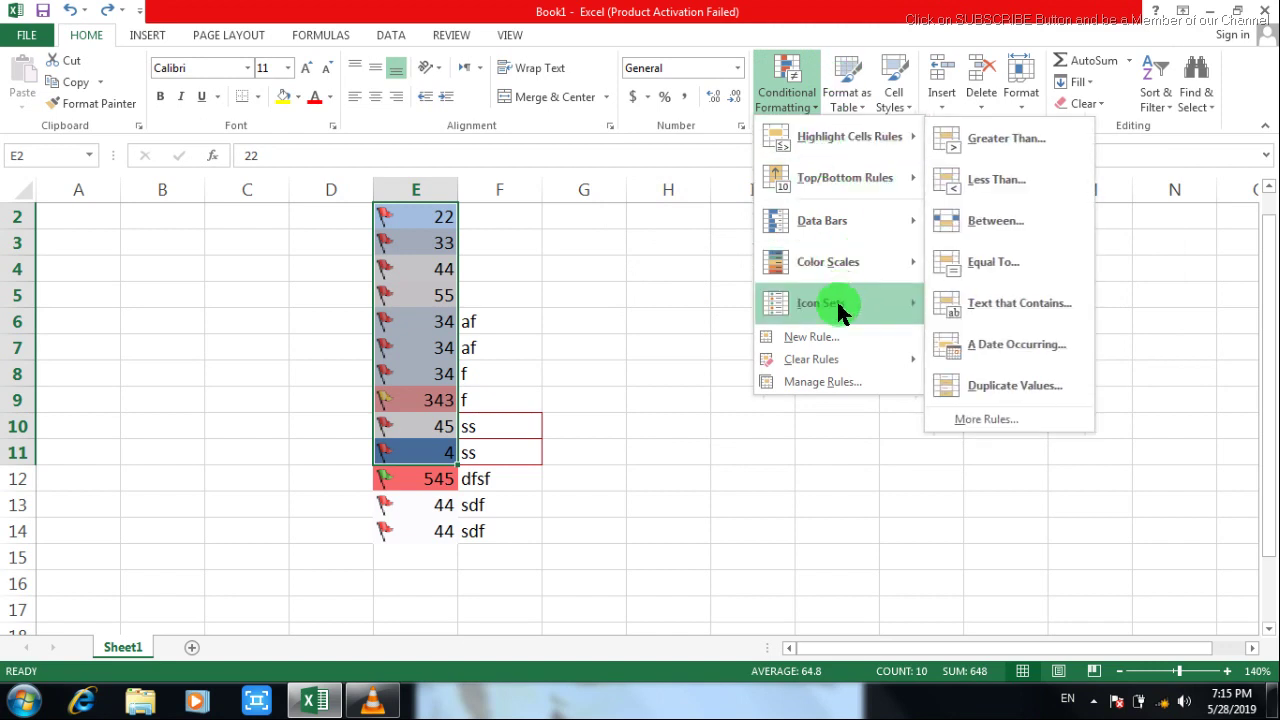
mouse_move(837, 315)
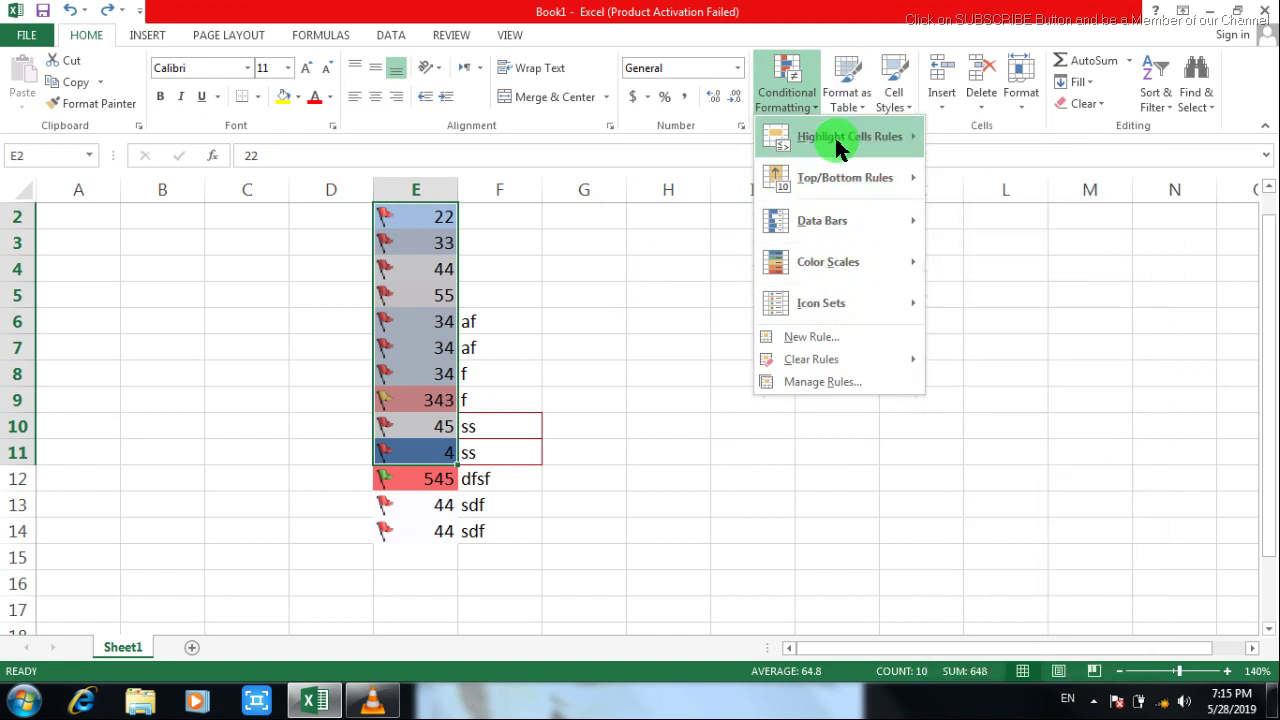
mouse_move(835, 138)
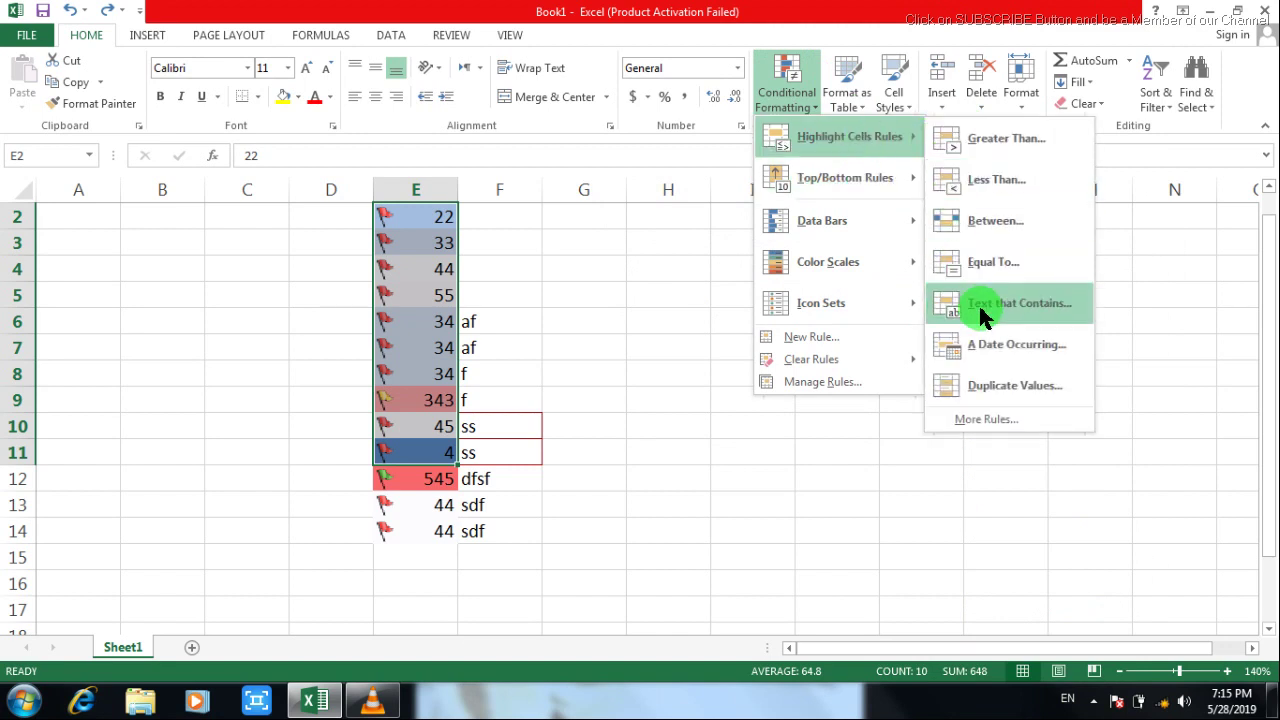
left_click(635, 260)
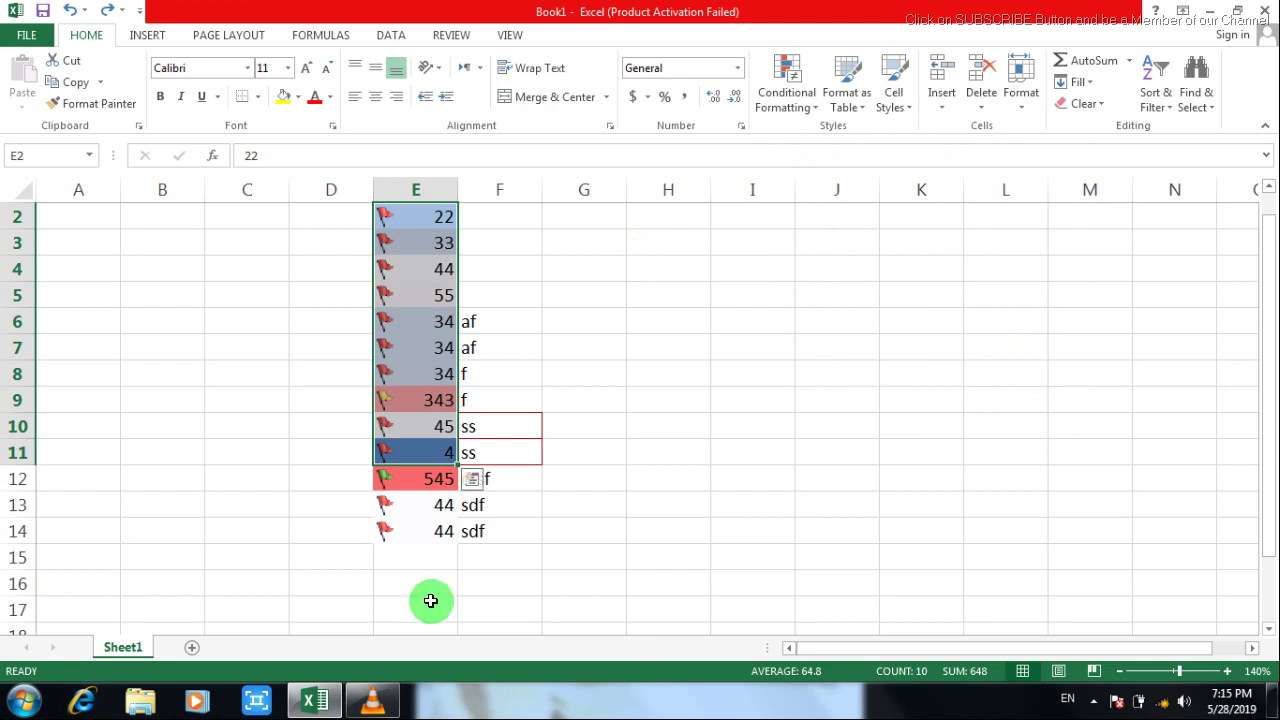
Step: Switch to VLC media player and show the video chnl sub like bell description.mp4 in full screen
left_click(373, 702)
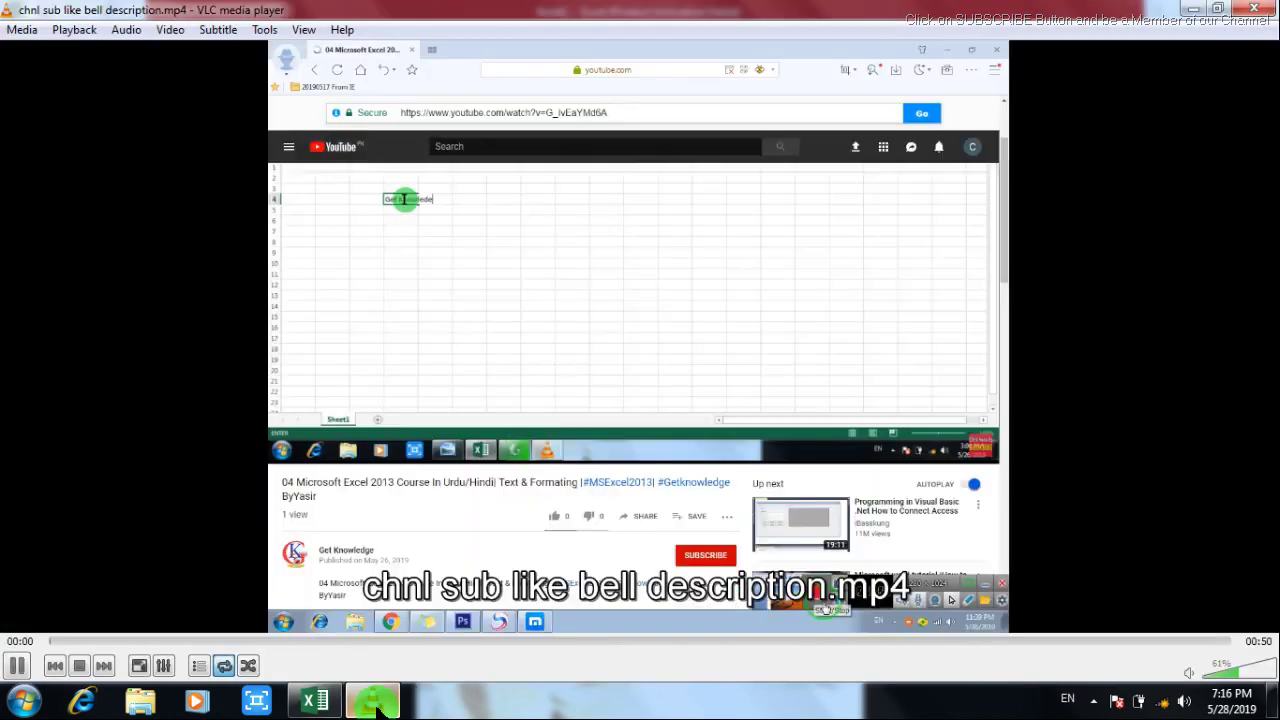
double_click(531, 443)
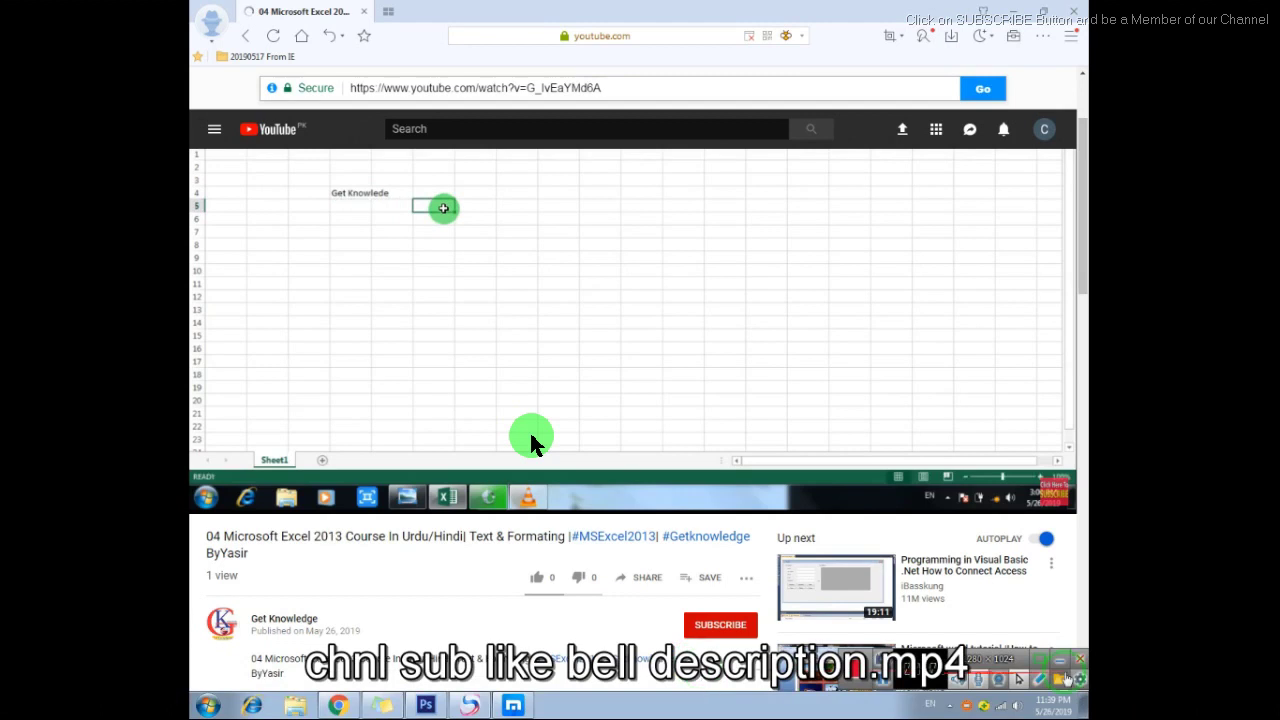